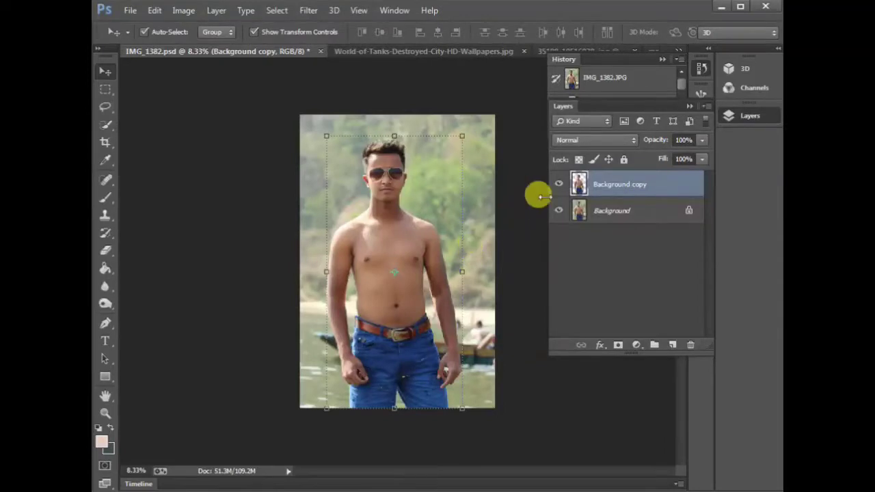
- Hide the Background photo layer so only the cut-out man remains on transparency
left_click(559, 211)
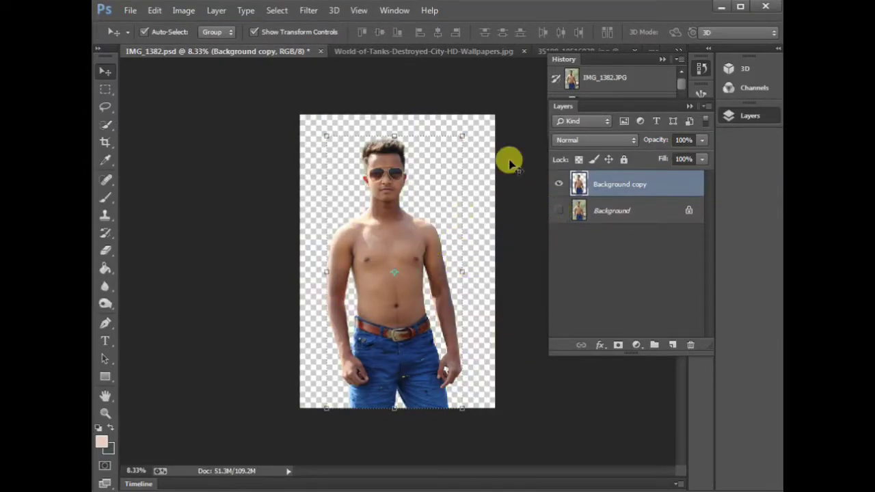
- Drag the tank scene into IMG_1382 as a new layer and close the tank document
left_click(451, 52)
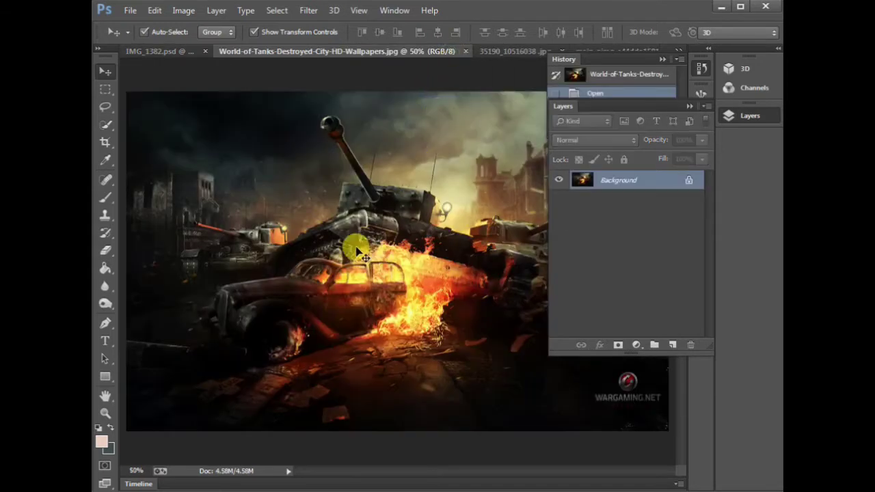
left_click_drag(405, 199, 423, 234)
key("ctrl+minus")
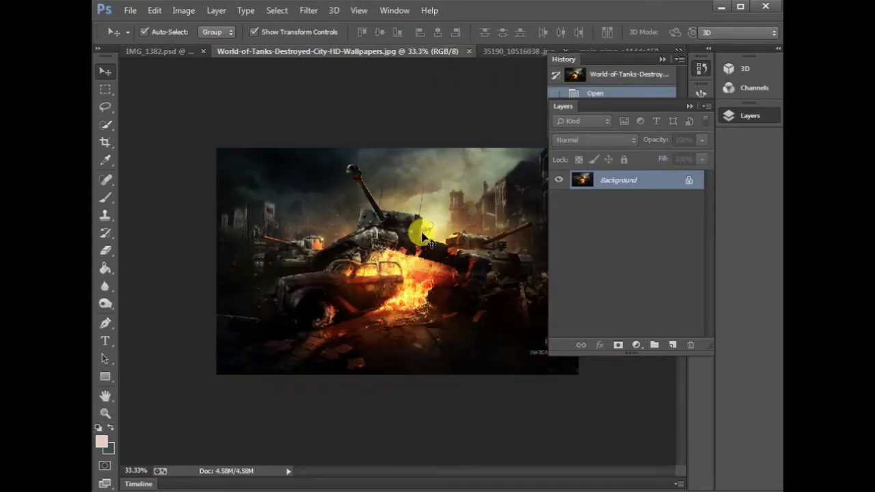
mouse_move(371, 269)
left_mouse_down()
mouse_move(259, 117)
mouse_move(200, 58)
mouse_move(400, 193)
left_mouse_up()
left_click(387, 55)
left_click(464, 50)
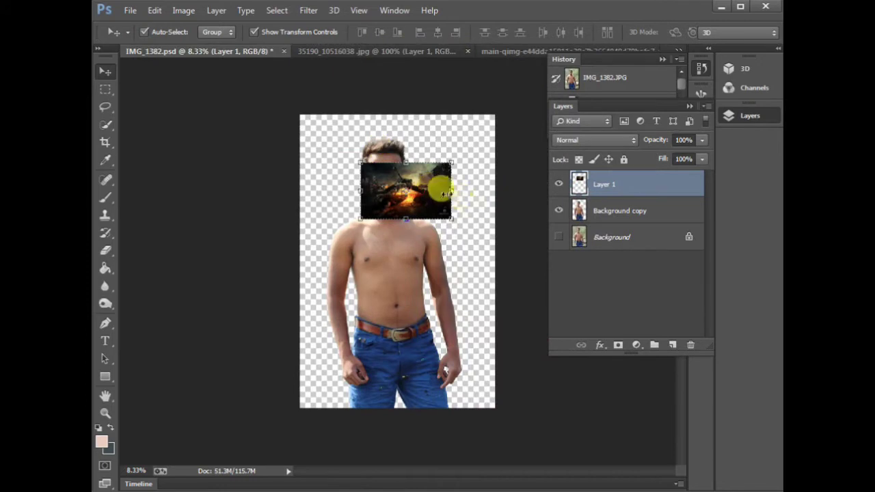
- Place the tank layer beneath the man and enlarge it to fill the canvas
left_click_drag(445, 193, 385, 145)
left_click_drag(601, 185, 602, 226)
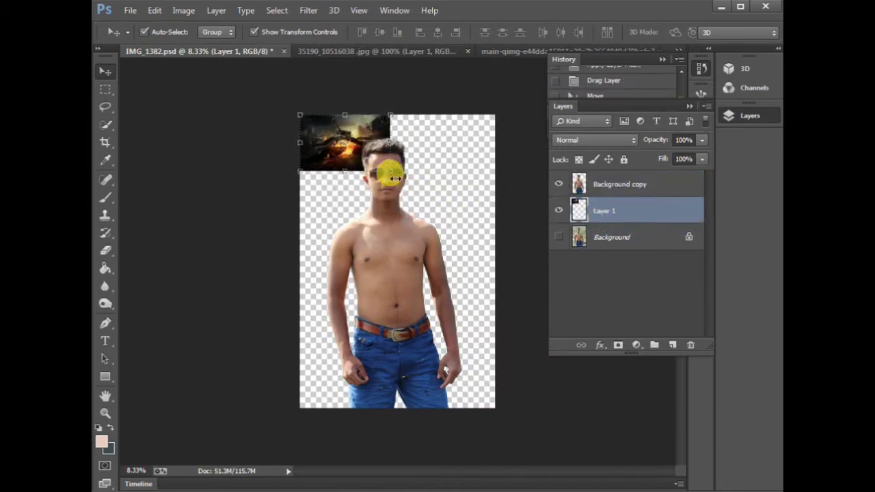
left_click_drag(395, 179, 707, 455)
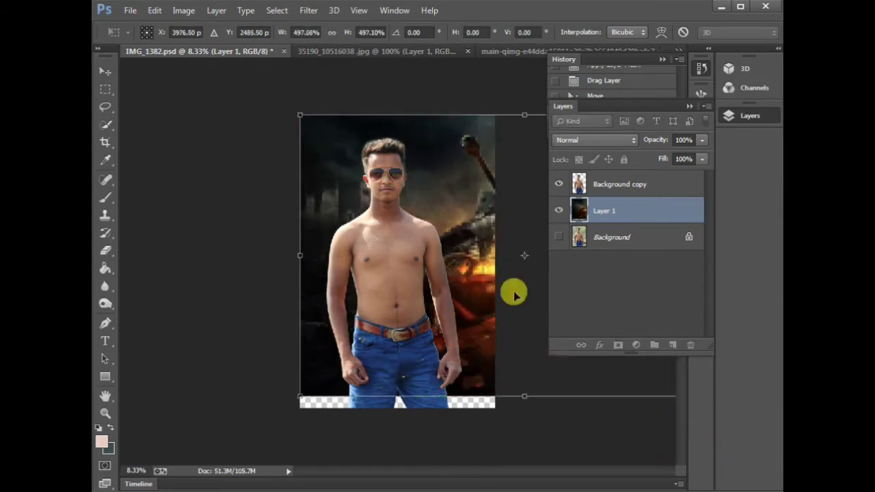
left_click_drag(288, 397, 261, 412)
key("Return")
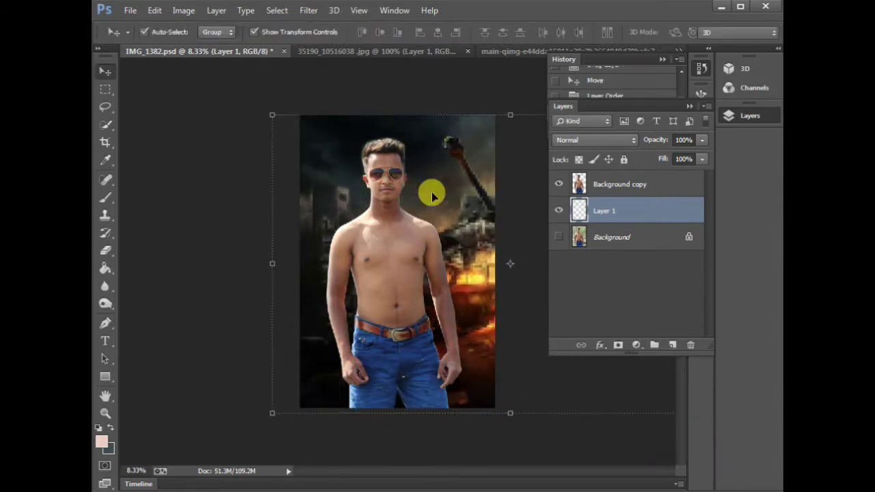
left_click_drag(453, 193, 343, 199)
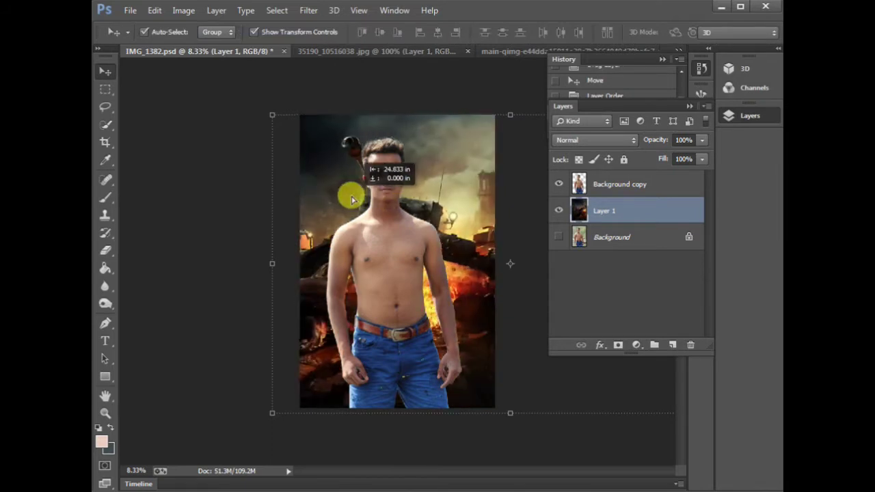
left_click_drag(344, 198, 336, 196)
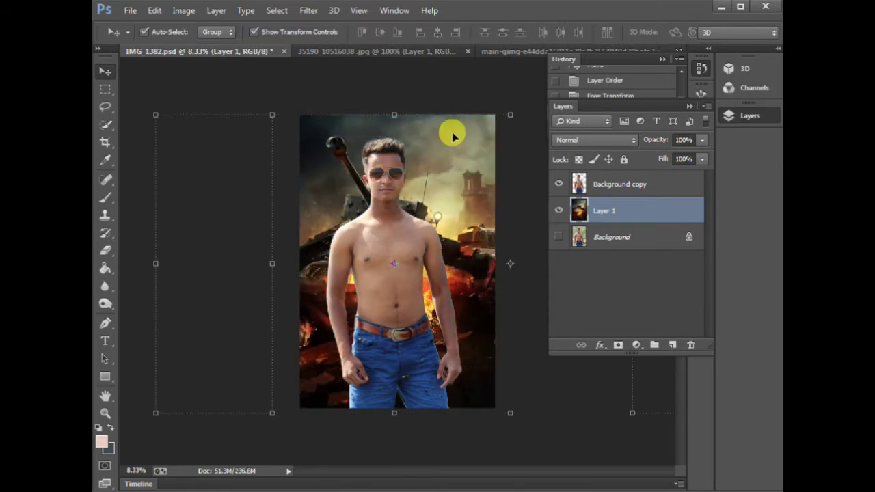
- Crop the image to the canvas bounds to trim the tank scene's overflow
left_click(105, 150)
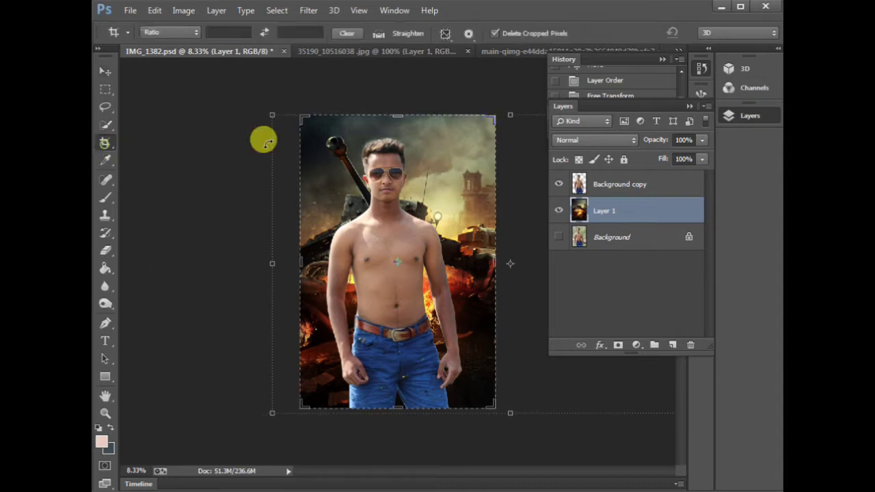
left_click(454, 58)
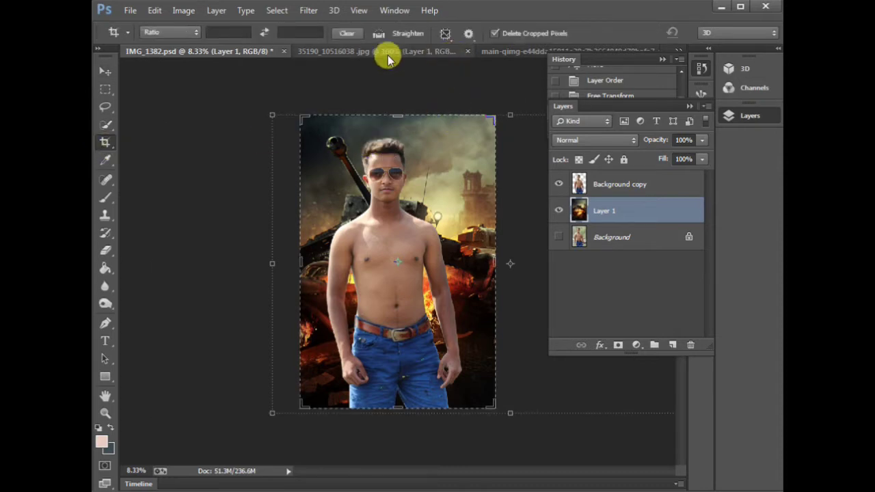
key("Return")
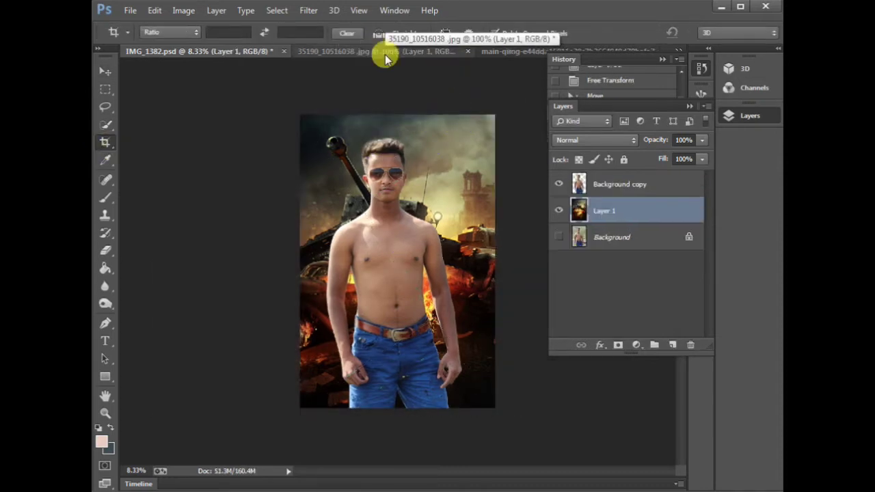
key("v")
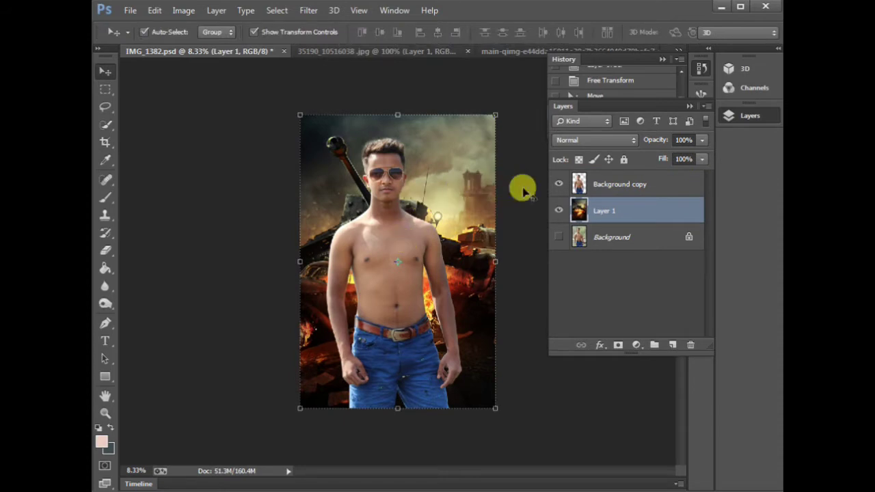
- Select the muscular torso in the torso photo with Quick Selection
left_click(372, 51)
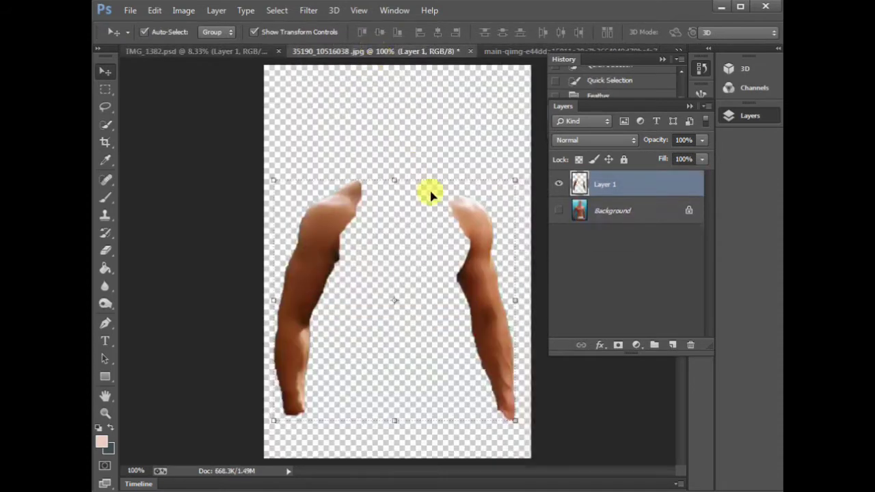
left_click(511, 50)
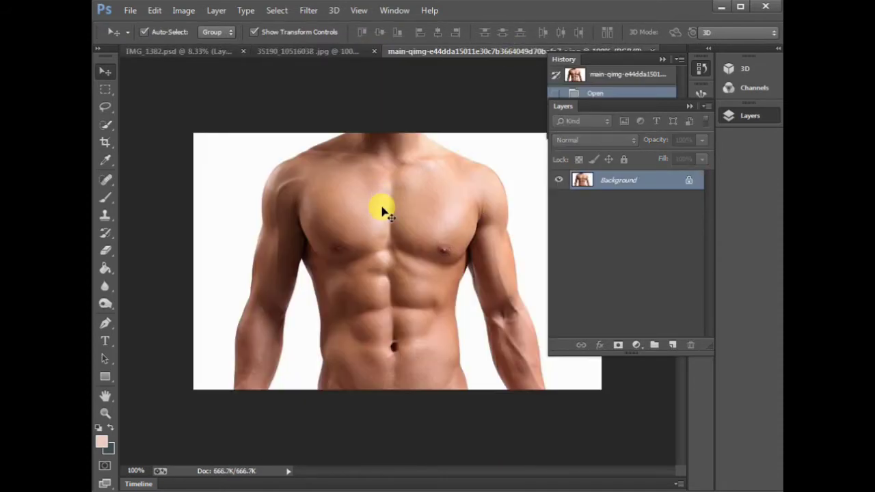
left_click(105, 125)
mouse_move(381, 192)
left_mouse_down()
mouse_move(376, 363)
mouse_move(462, 211)
mouse_move(514, 315)
mouse_move(522, 365)
mouse_move(494, 332)
left_mouse_up()
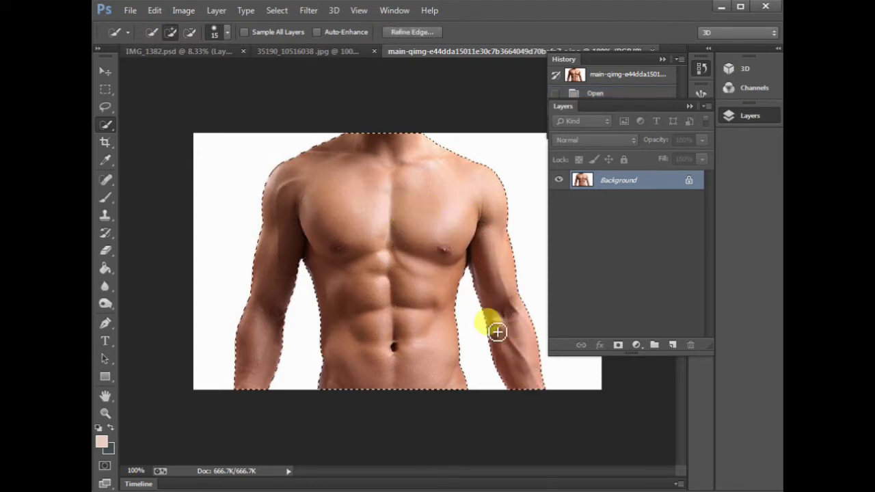
- Feather the torso selection by 2 pixels
left_click(106, 72)
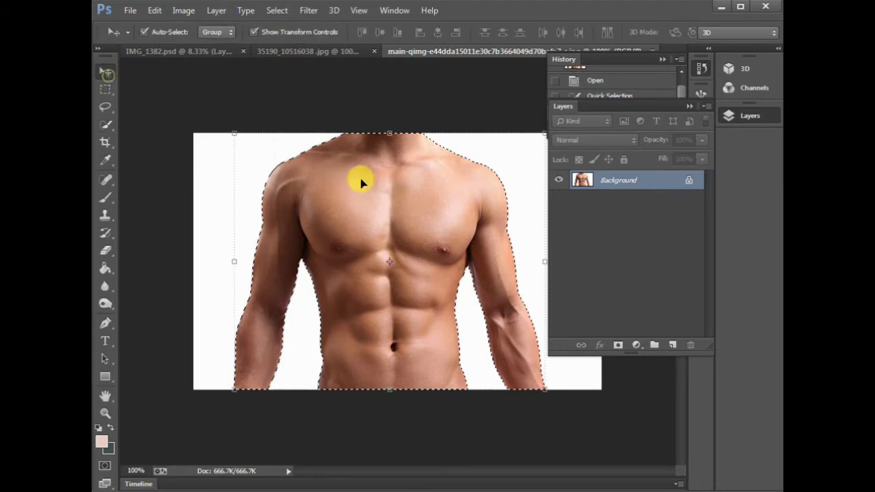
left_click(105, 107)
right_click(402, 205)
left_click(437, 243)
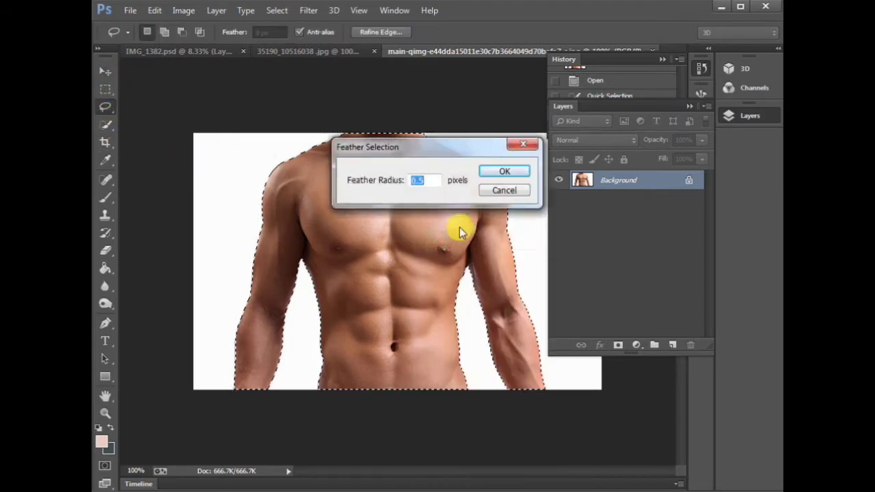
type("2")
key("Return")
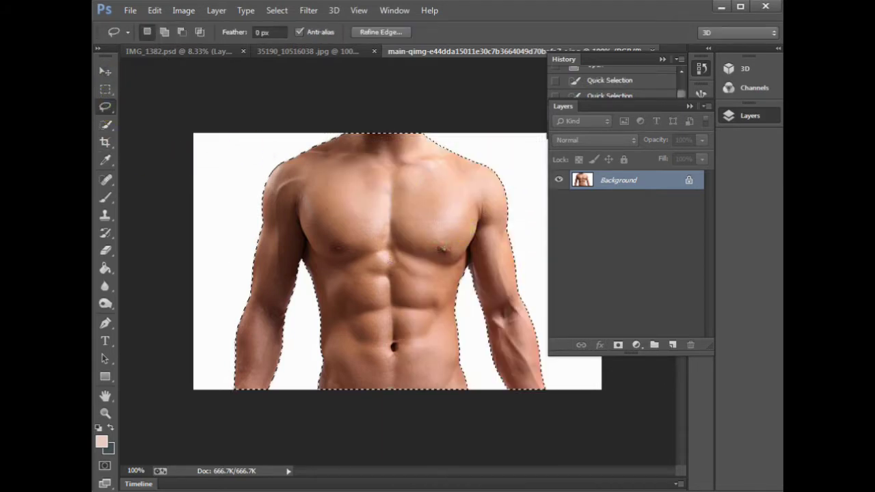
- Drag the feathered torso into IMG_1382 as a new layer
left_click(104, 74)
left_click_drag(385, 236, 217, 59)
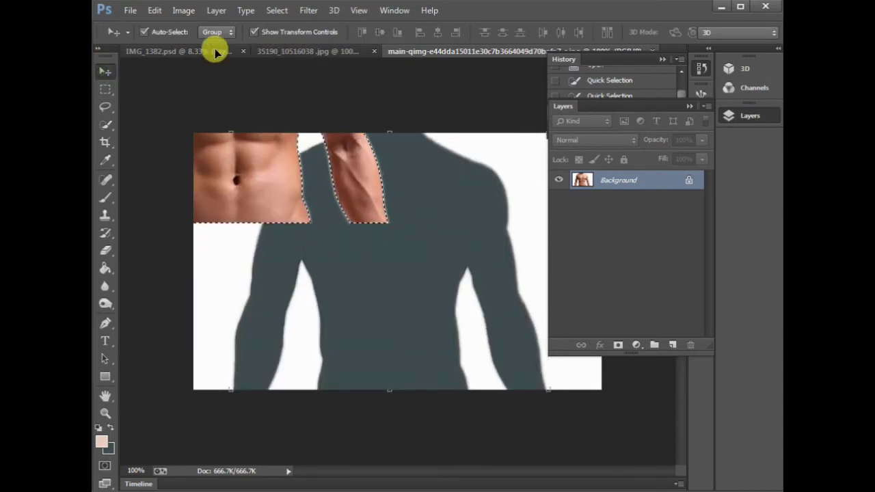
left_click_drag(216, 60, 369, 246)
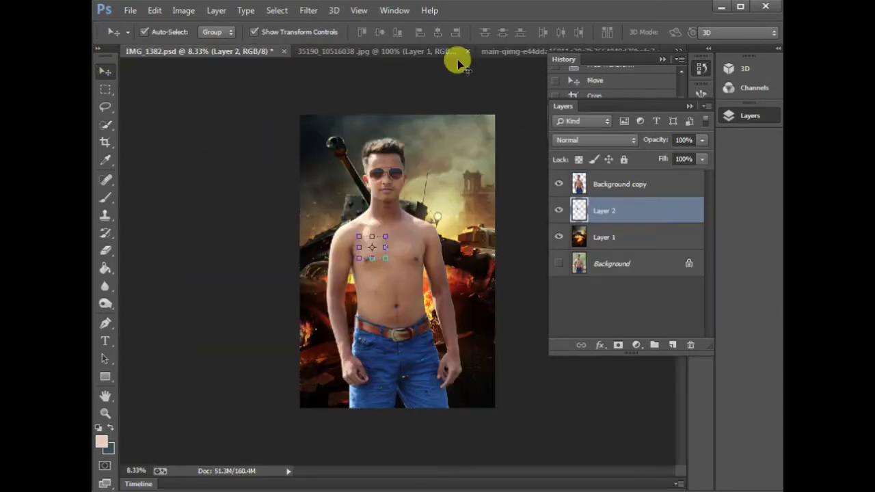
- Stack the torso above the man, enlarge it onto his chest, and lower opacity to 73%
key("ctrl+bracketright")
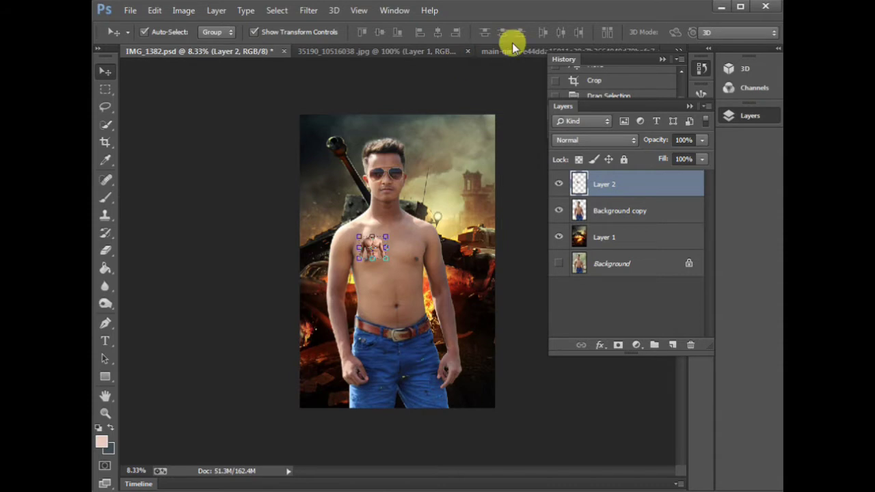
left_click(488, 52)
key("ctrl+w")
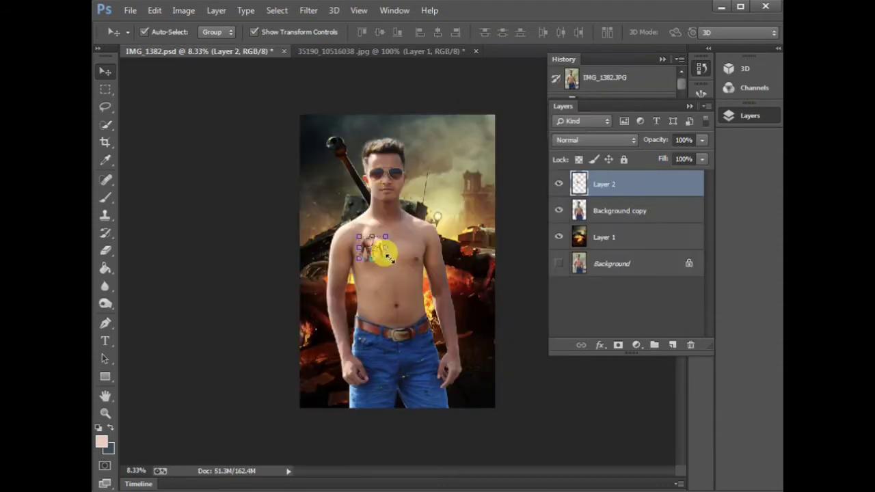
left_click_drag(388, 256, 444, 306)
key("Return")
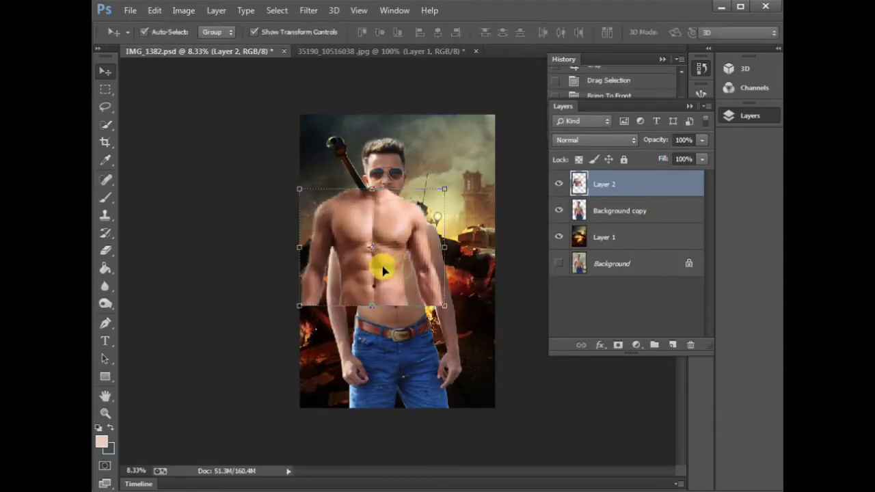
left_click_drag(383, 269, 399, 288)
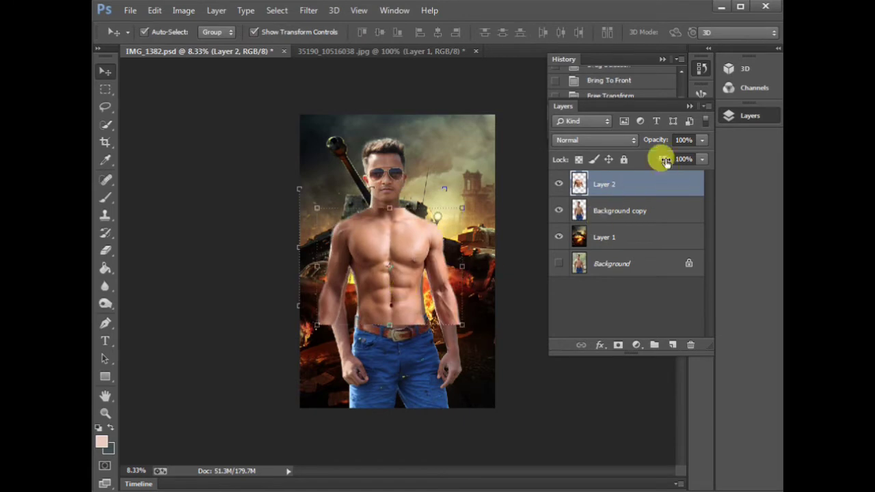
left_click_drag(653, 140, 640, 137)
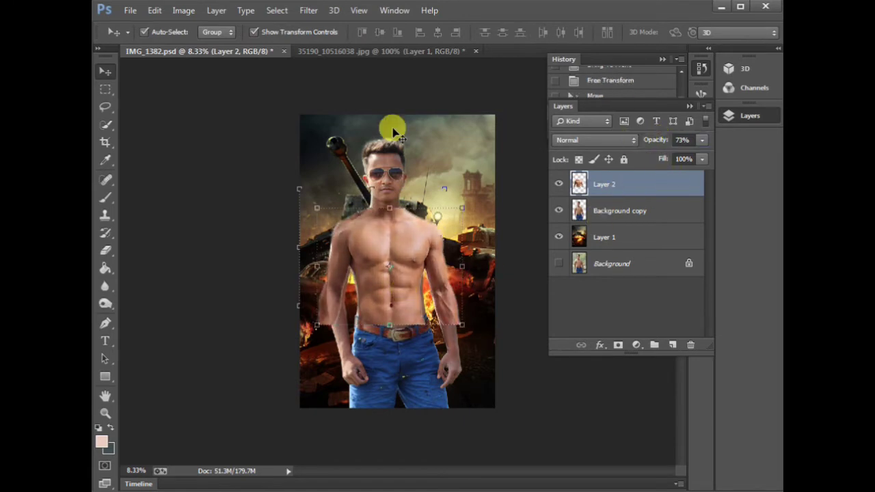
- Refine the torso fit: lower its top edge, tilt about one degree, widen to the shoulders
key("ctrl+plus")
left_click_drag(499, 332, 461, 304)
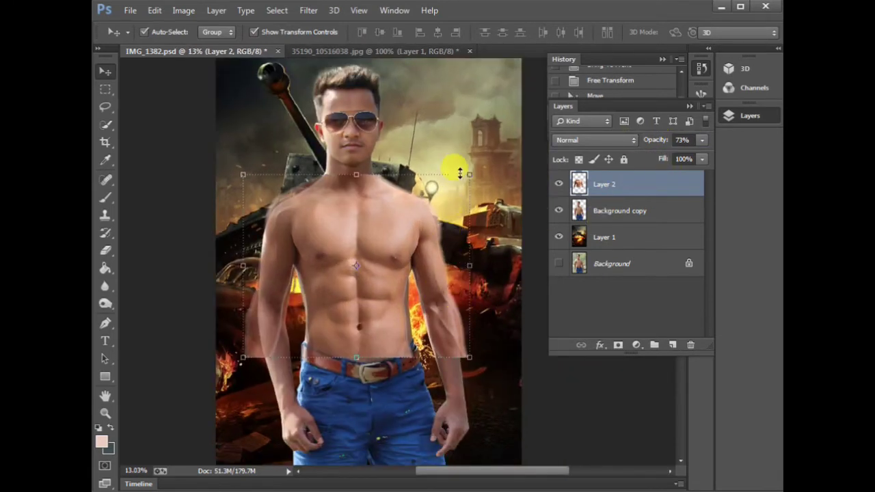
left_click_drag(462, 171, 470, 170)
left_click_drag(409, 172, 405, 175)
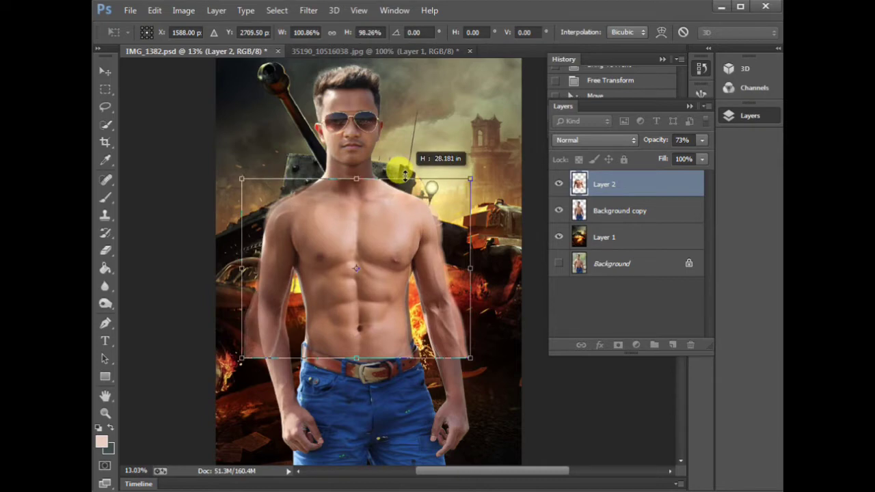
left_click_drag(405, 175, 405, 176)
key("Right")
key("Right")
key("Right")
key("Right")
left_click_drag(490, 153, 484, 147)
left_click_drag(474, 177, 476, 173)
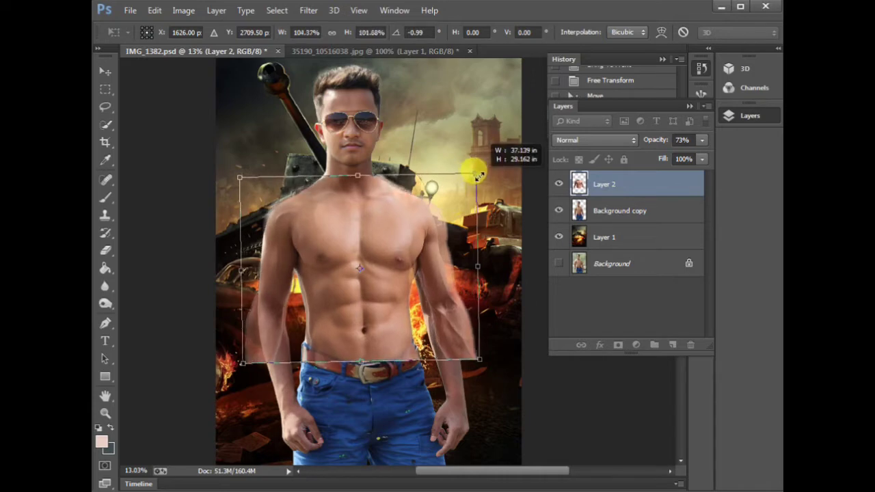
key("Left")
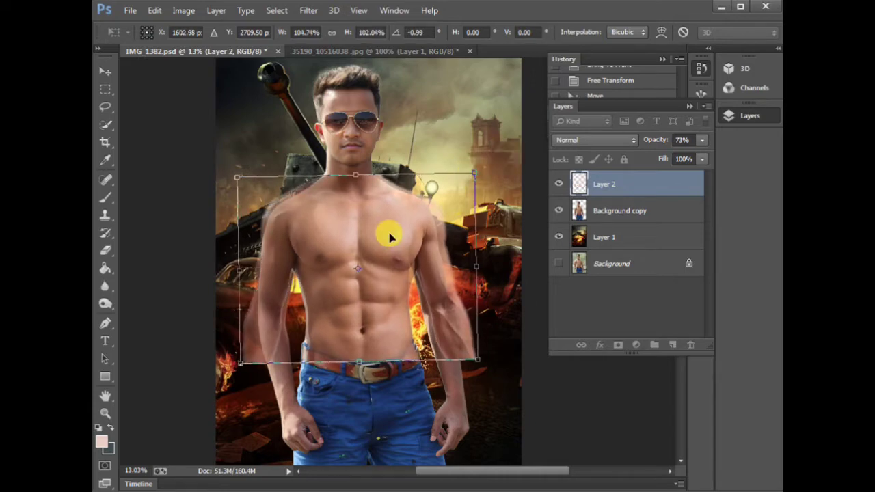
key("Return")
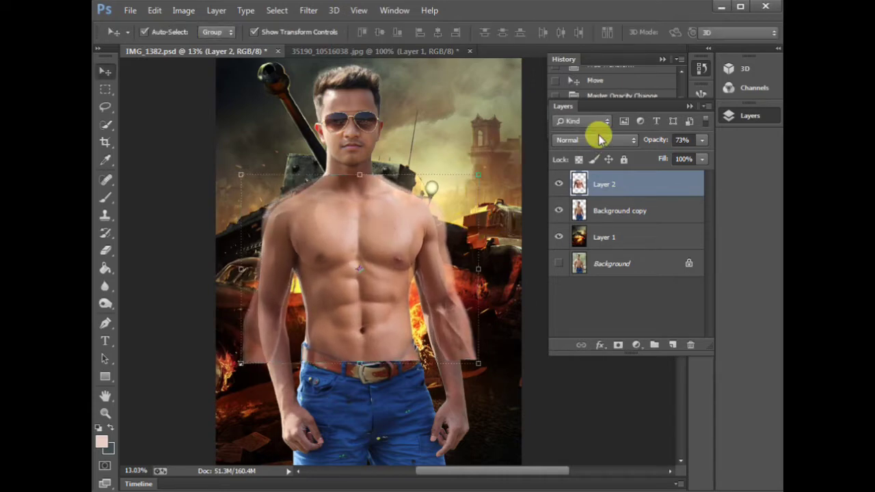
- Return the torso layer to 100% opacity and inspect it up close
left_click_drag(656, 140, 736, 142)
key("Tab")
left_click_drag(260, 114, 648, 361)
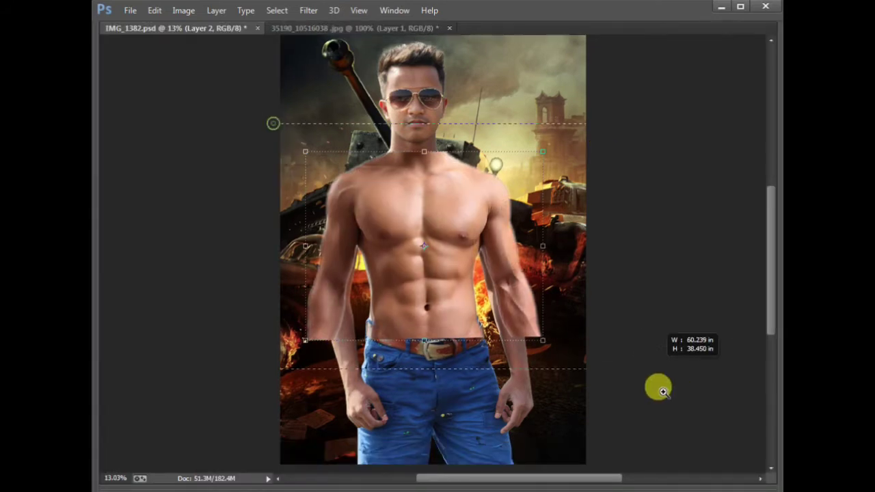
left_click_drag(556, 336, 332, 303)
key("Tab")
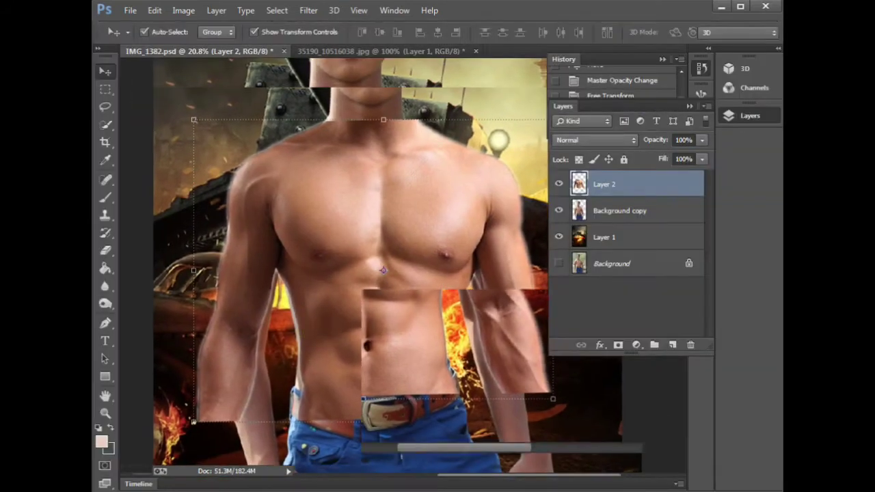
- Erase leftover torso edges near the lower left arm and the left shoulder fringe
left_click(104, 248)
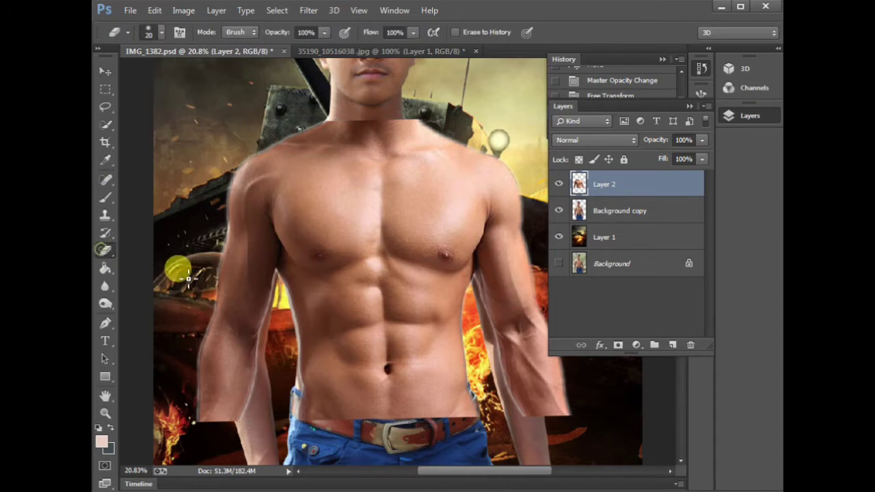
key("bracketright")
key("bracketright")
key("bracketright")
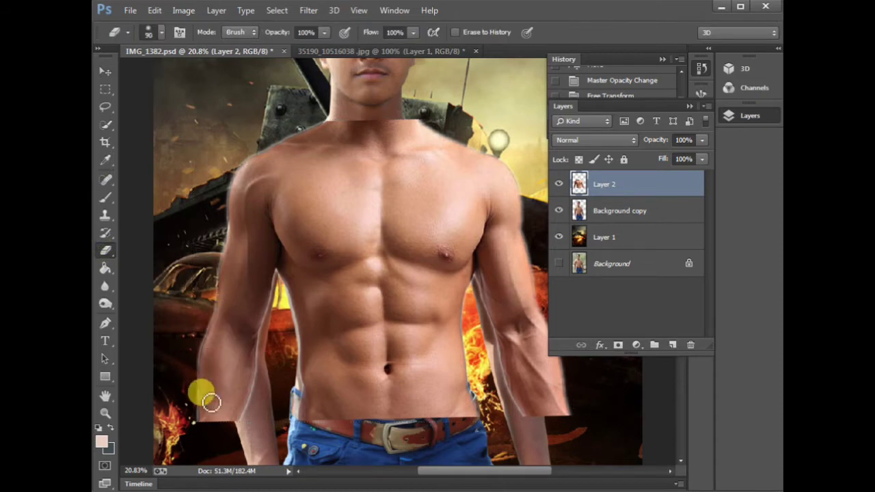
left_click_drag(188, 399, 232, 391)
key("bracketleft")
key("bracketleft")
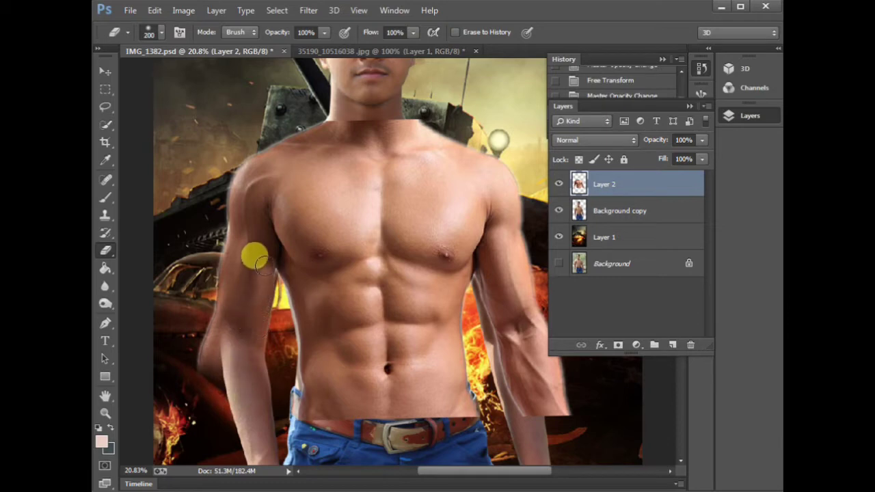
mouse_move(253, 205)
left_mouse_down()
mouse_move(232, 229)
mouse_move(247, 299)
left_mouse_up()
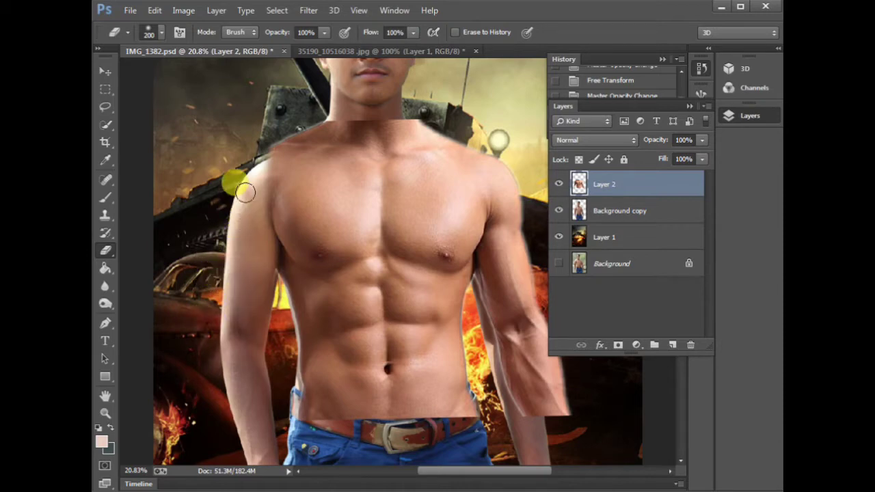
- Erase the right shoulder and arm fringe and blend the torso's top into the neck
left_click(533, 197)
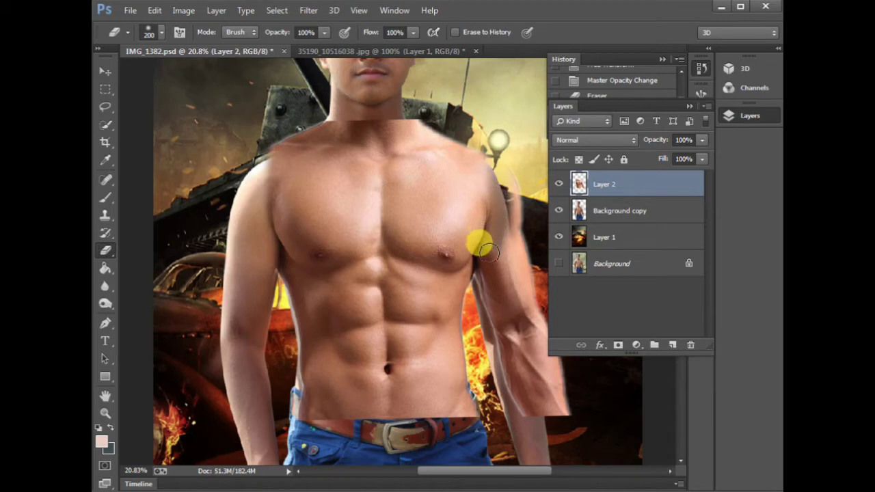
mouse_move(474, 267)
left_mouse_down()
mouse_move(503, 371)
mouse_move(537, 410)
mouse_move(564, 361)
mouse_move(539, 333)
mouse_move(540, 348)
mouse_move(510, 339)
mouse_move(501, 293)
mouse_move(515, 200)
mouse_move(511, 265)
mouse_move(513, 243)
left_mouse_up()
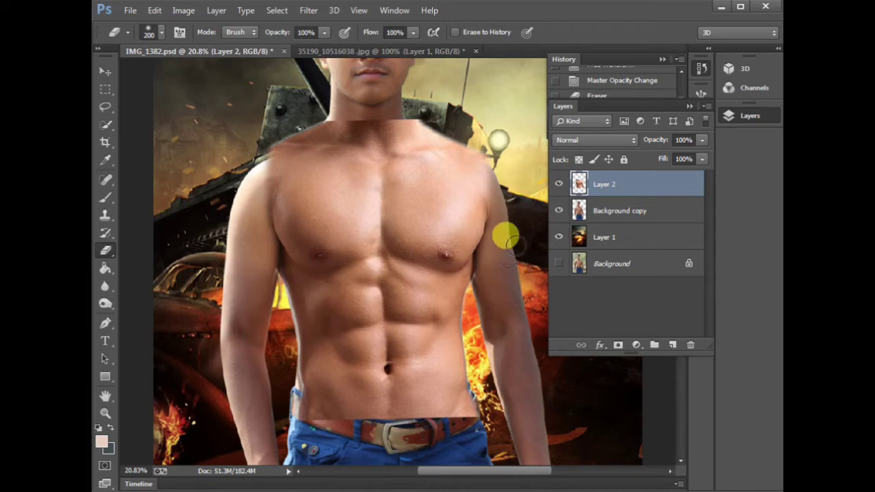
mouse_move(477, 147)
left_mouse_down()
mouse_move(400, 107)
mouse_move(308, 112)
mouse_move(264, 141)
mouse_move(266, 159)
mouse_move(344, 175)
mouse_move(396, 127)
mouse_move(296, 98)
mouse_move(316, 123)
mouse_move(400, 133)
mouse_move(509, 171)
left_mouse_up()
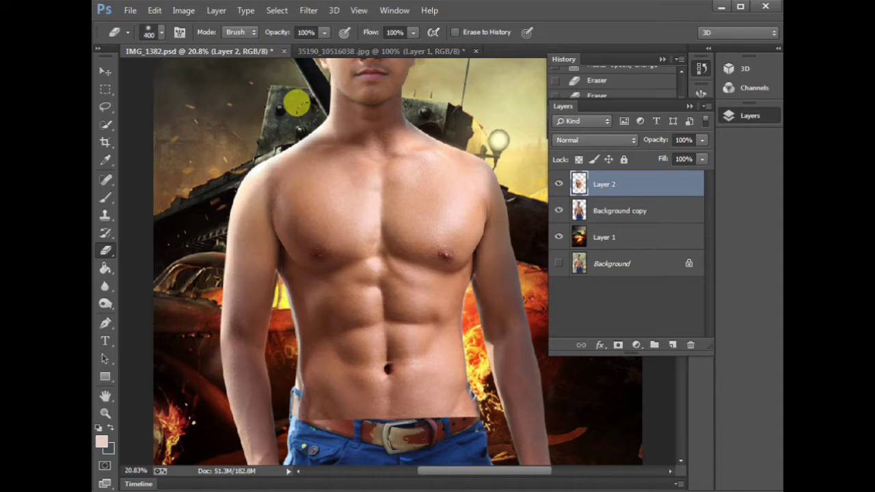
key("bracketright")
key("bracketright")
key("bracketright")
mouse_move(461, 414)
left_mouse_down()
mouse_move(469, 316)
mouse_move(487, 311)
mouse_move(428, 328)
mouse_move(309, 329)
mouse_move(332, 322)
mouse_move(459, 336)
left_mouse_up()
key("v")
key("ctrl+0")
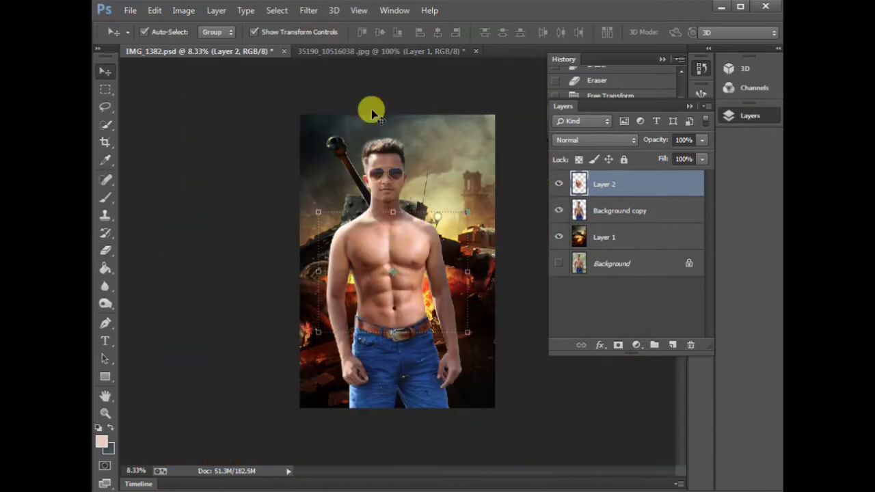
- Lasso the left arm in the arm image and drag it into the composite
left_click(355, 52)
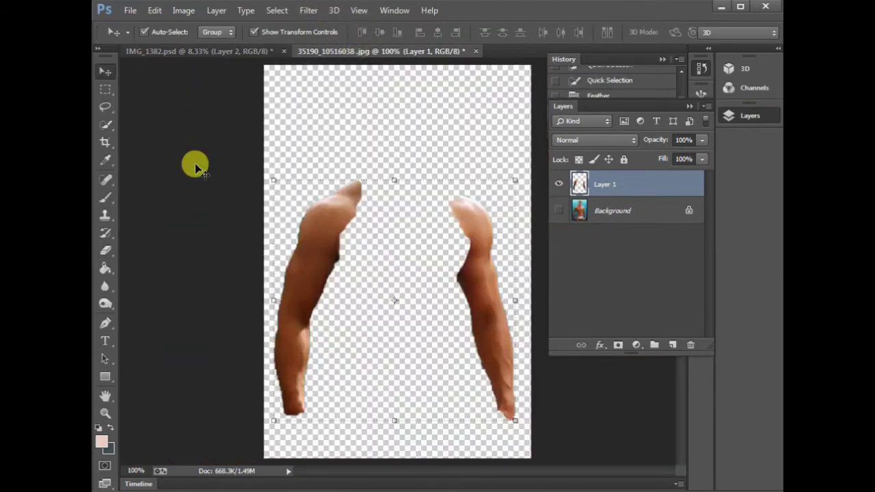
left_click(104, 107)
left_click_drag(373, 394, 218, 209)
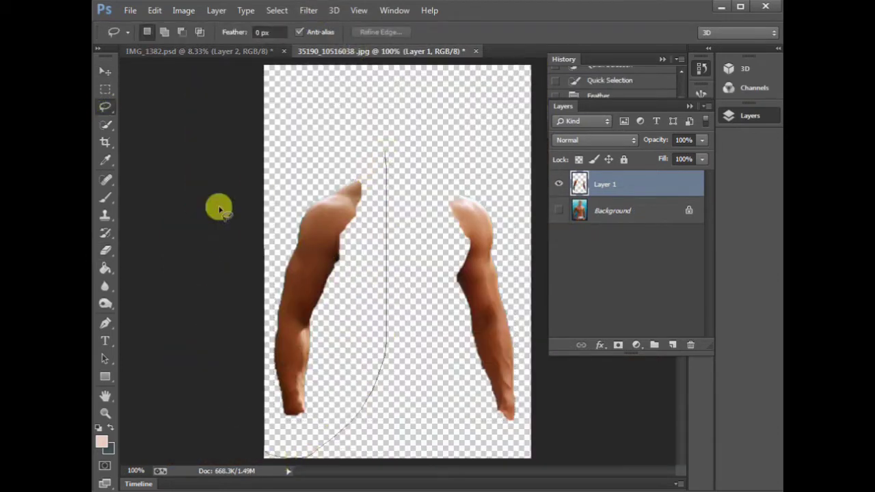
left_click_drag(367, 141, 372, 143)
left_click(104, 71)
mouse_move(321, 246)
left_mouse_down()
mouse_move(265, 74)
mouse_move(347, 250)
mouse_move(387, 275)
left_mouse_up()
- Rotate the pasted arm to line up with the man's arm
key("ctrl+t")
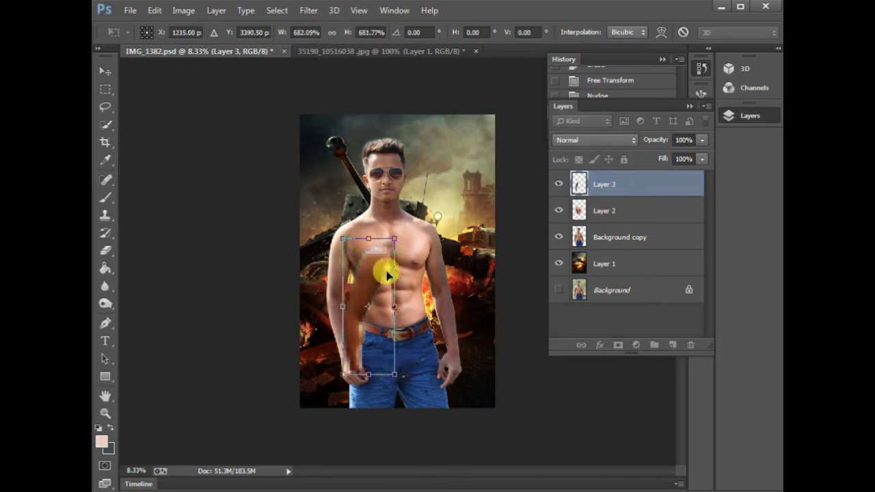
double_click(375, 260)
left_click_drag(408, 233, 381, 258)
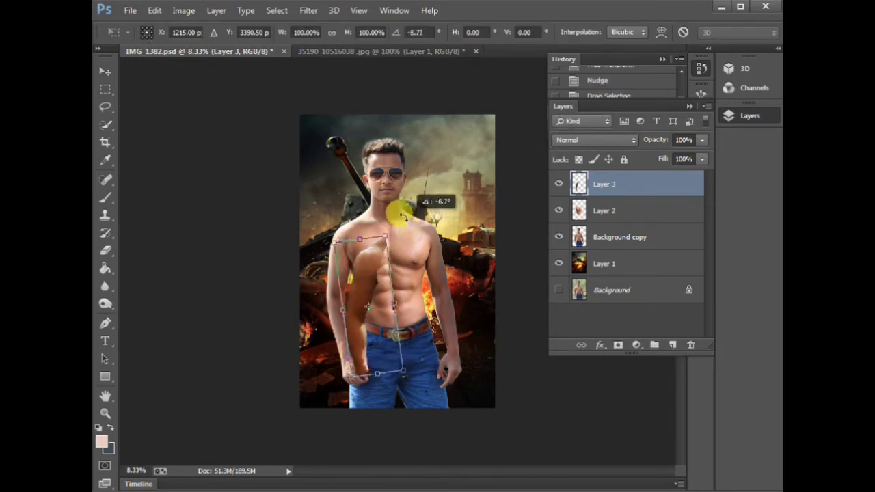
key("Return")
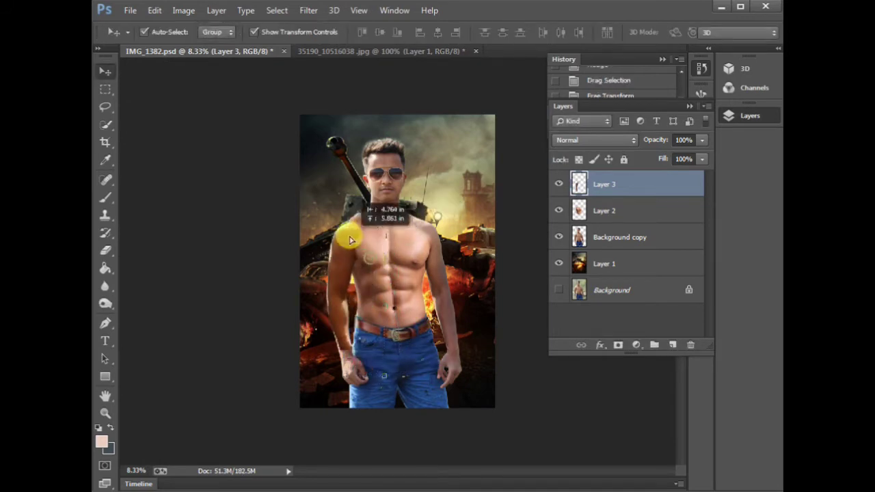
key("ctrl+plus")
key("ctrl+plus")
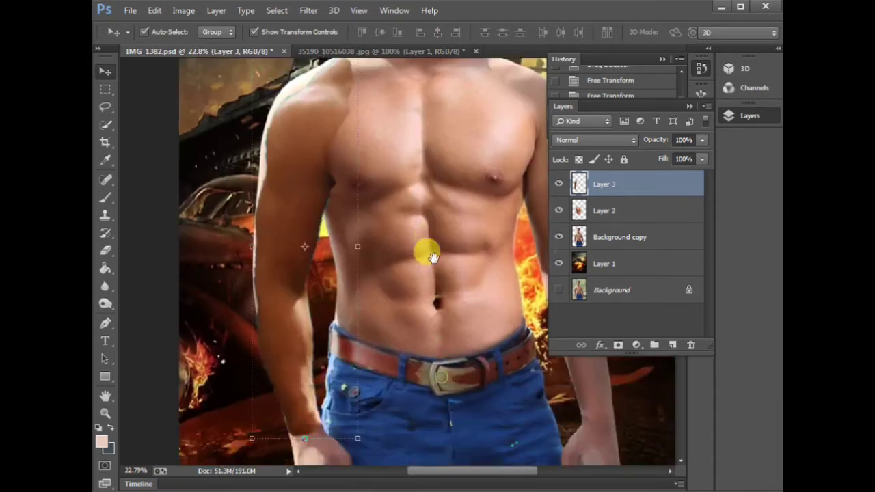
left_click_drag(430, 371, 441, 211)
scroll(390, 208, "up", 2)
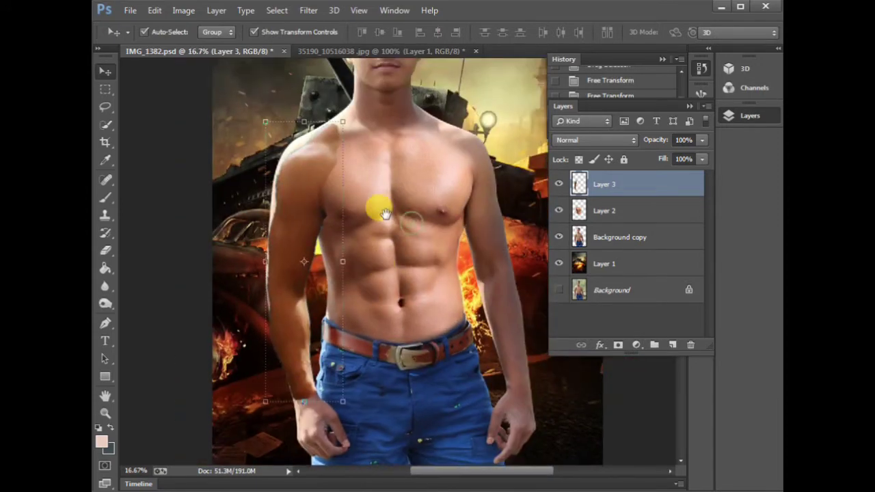
left_click_drag(349, 108, 335, 88)
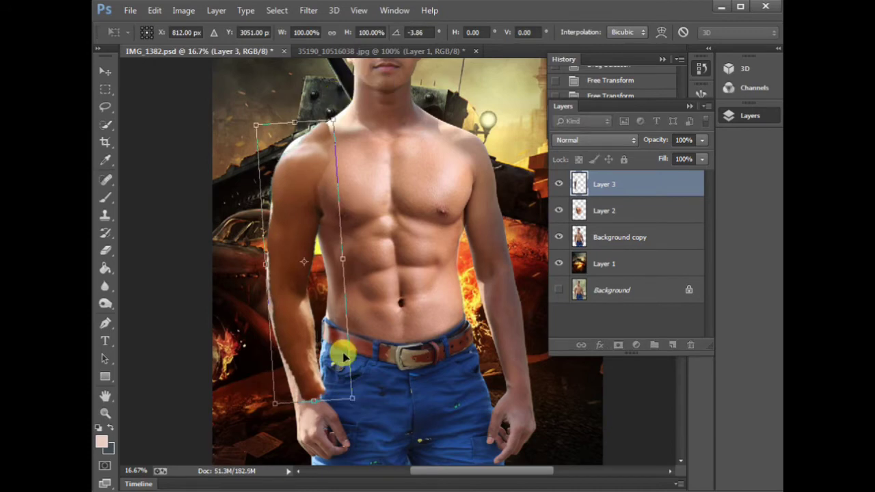
- Warp the arm at forearm, shoulder and elbow to fit the man's arm
left_click(661, 32)
left_click_drag(314, 397, 307, 402)
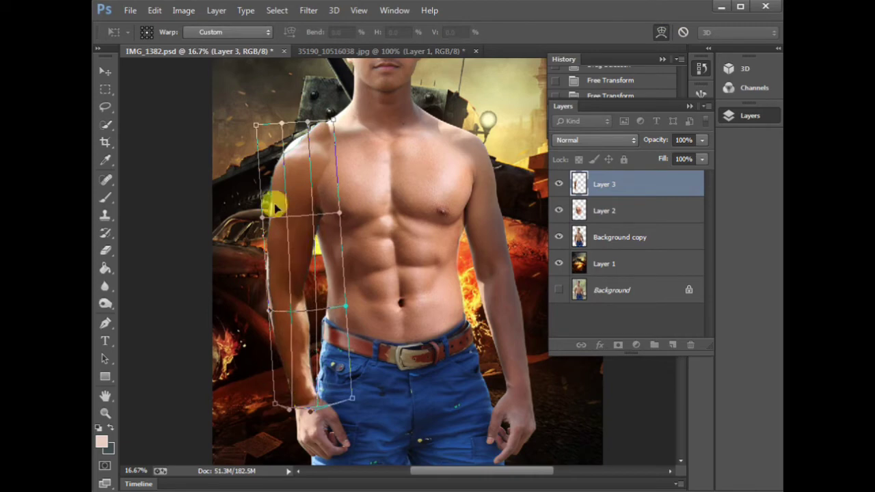
left_click_drag(287, 174, 289, 166)
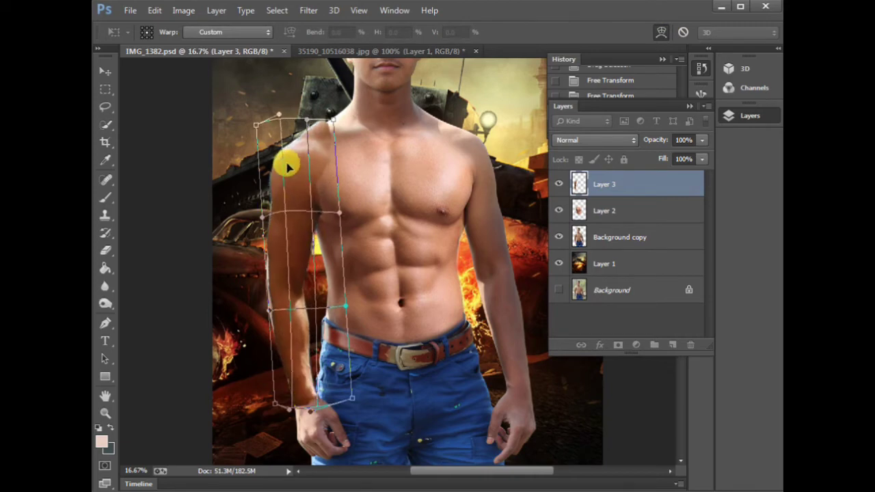
left_click_drag(271, 287, 270, 287)
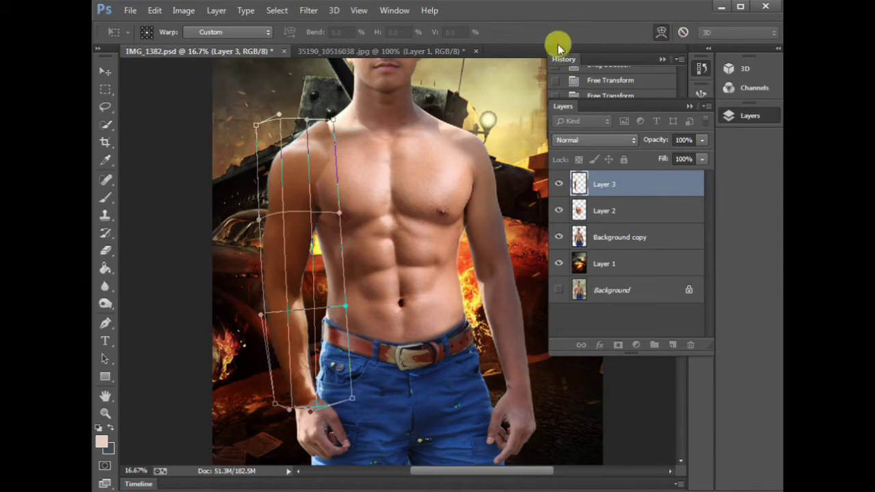
key("Return")
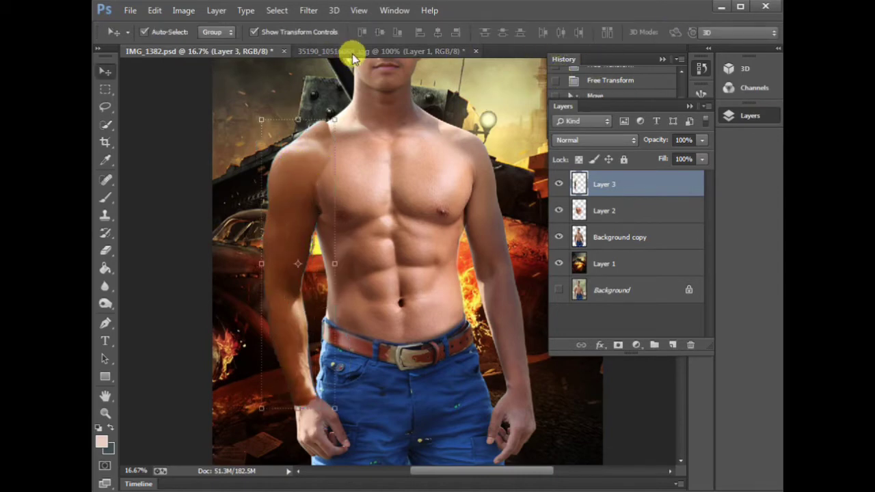
- Drag the right arm into the composite and close the arm image without saving
left_click(351, 52)
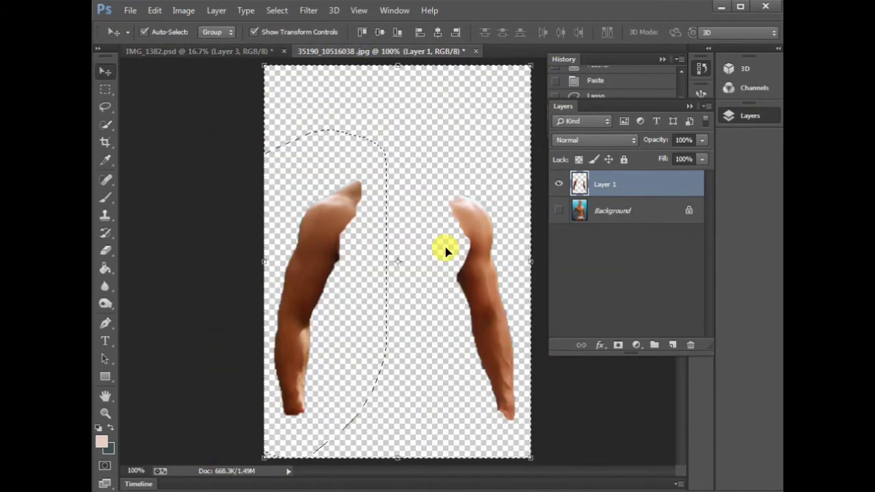
left_click_drag(476, 265, 340, 156)
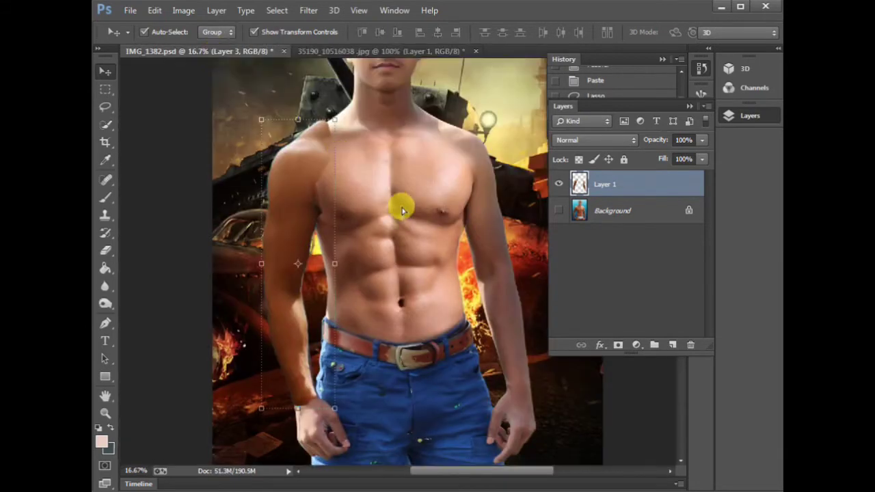
left_click_drag(340, 155, 401, 203)
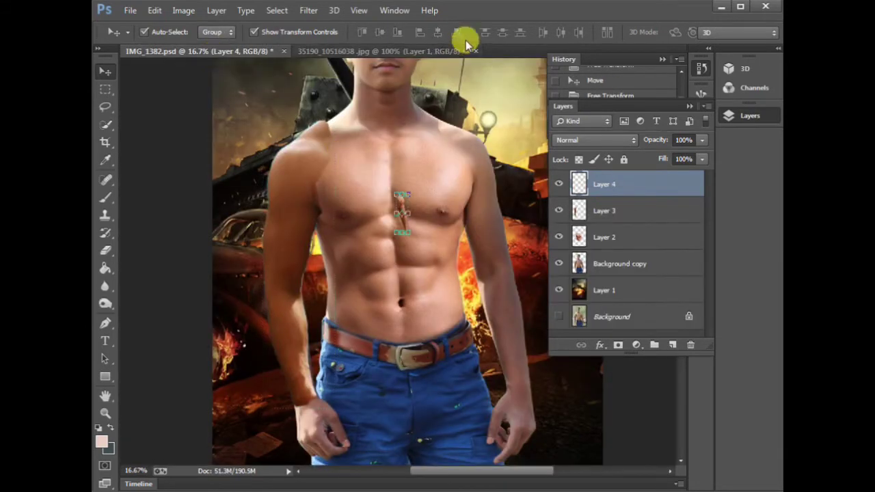
left_click(476, 50)
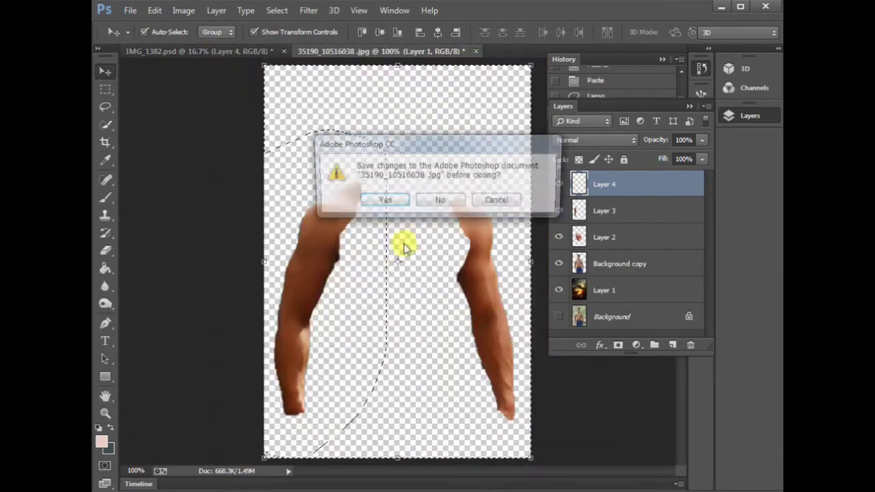
left_click(439, 202)
- Enlarge the right arm to about 112% and position it over the man's right-side arm
key("ctrl+t")
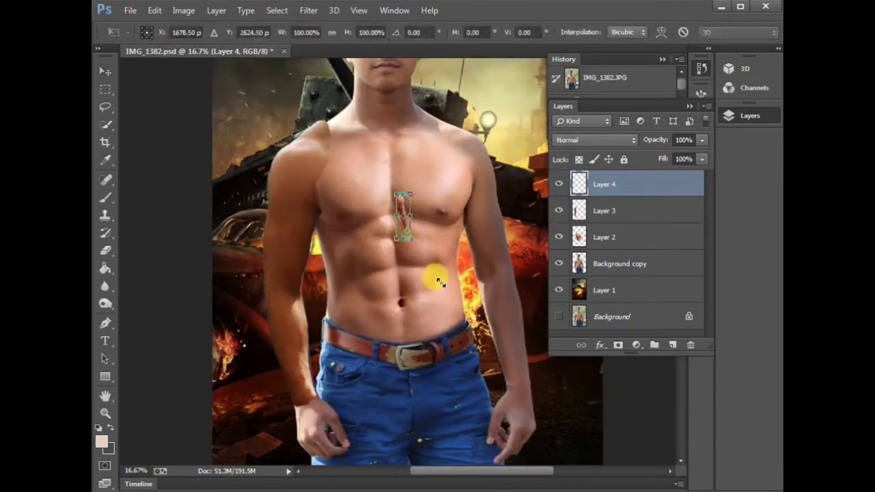
left_click_drag(410, 233, 468, 432)
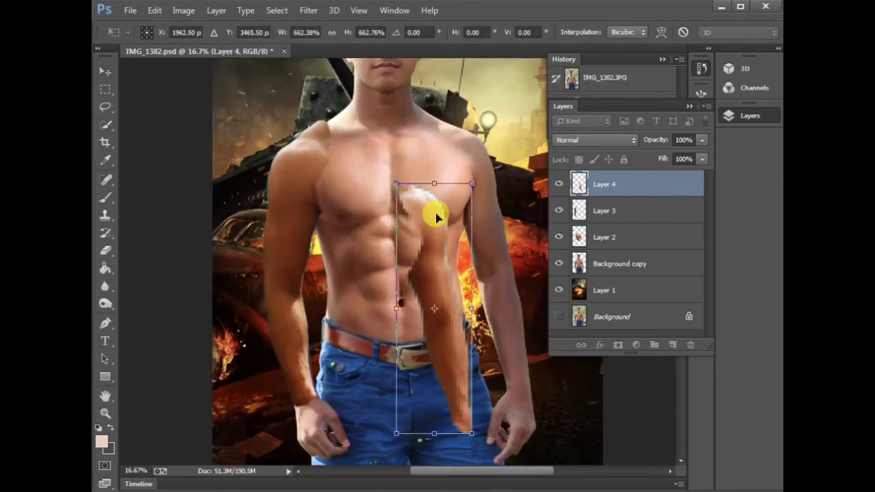
key("Return")
mouse_move(429, 238)
left_mouse_down()
mouse_move(485, 197)
mouse_move(454, 155)
left_mouse_up()
left_click_drag(448, 142, 438, 122)
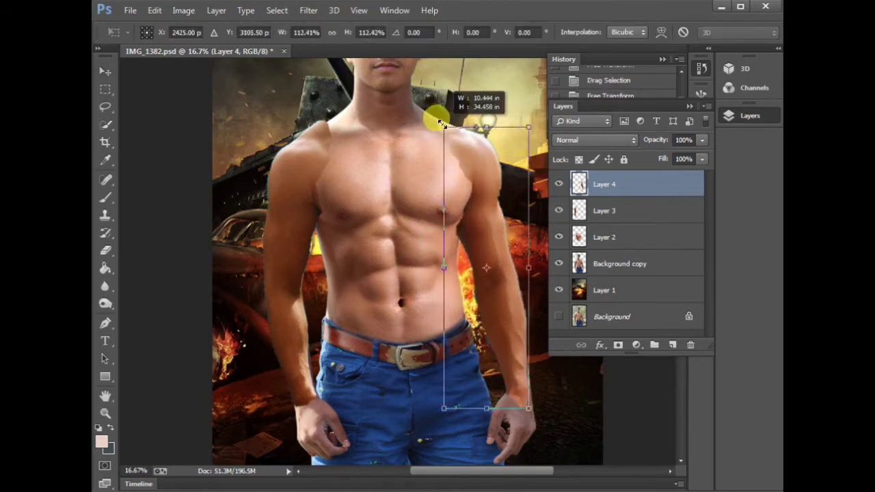
left_click_drag(438, 121, 443, 127)
key("Return")
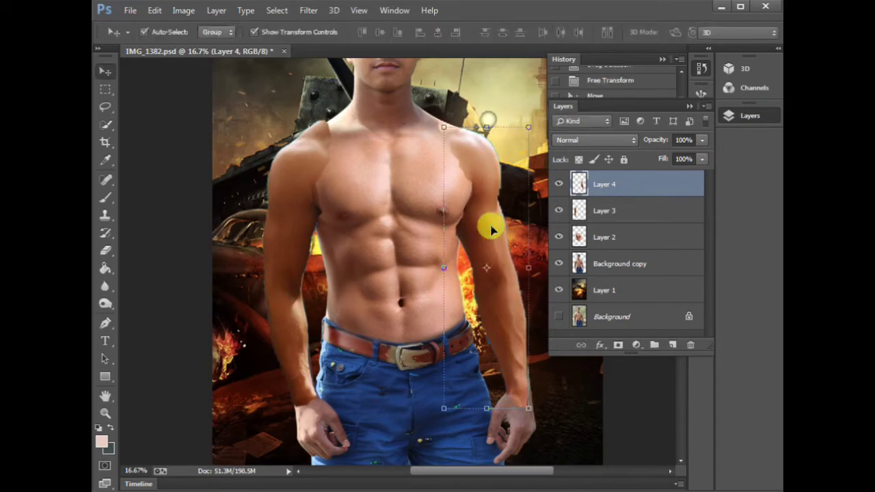
- Erase Layer 3's hard shoulder edge and the arm edge beside the chest
key("ctrl+minus")
key("Tab")
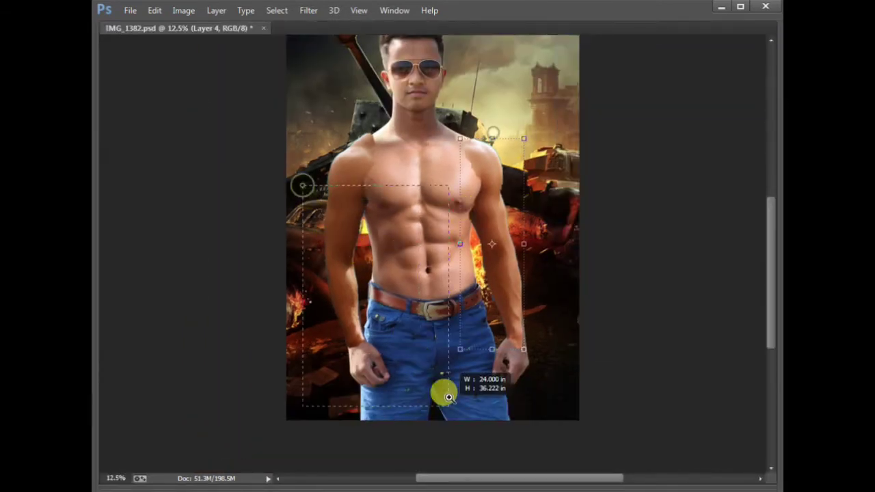
scroll(444, 387, "up", 2)
scroll(388, 313, "up", 1)
key("Tab")
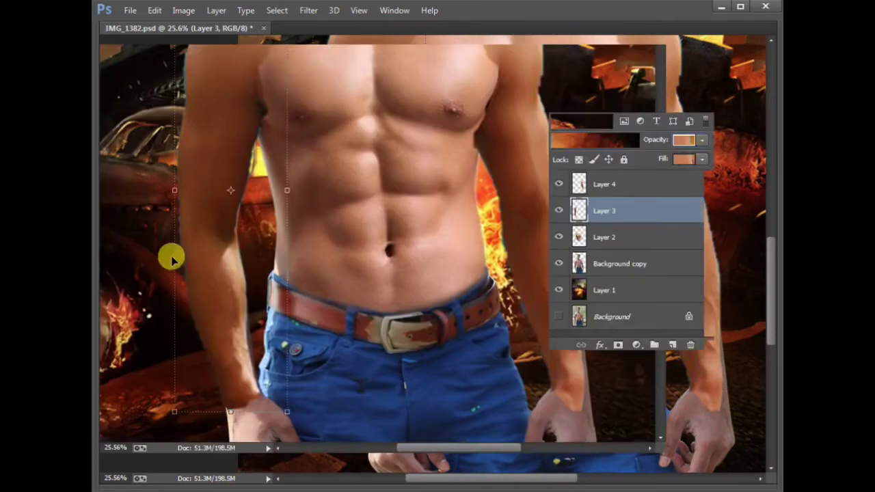
left_click(105, 243)
left_click_drag(303, 396, 300, 343)
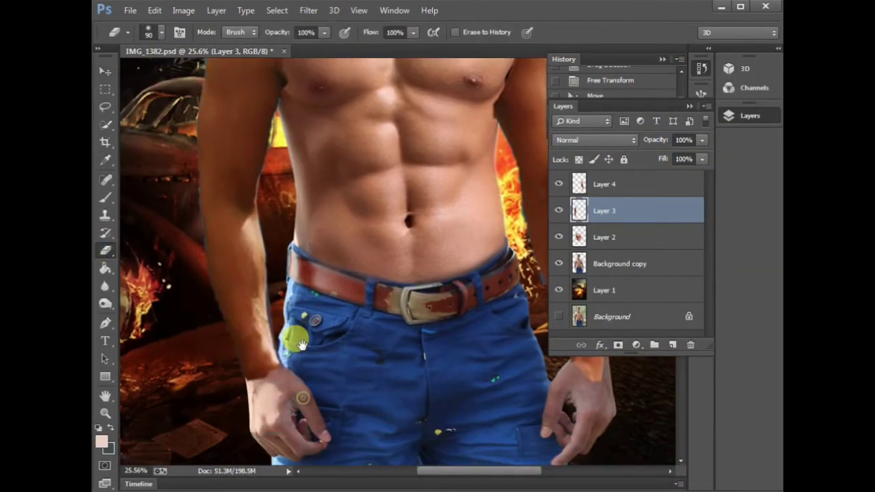
key("bracketright")
key("bracketright")
key("bracketright")
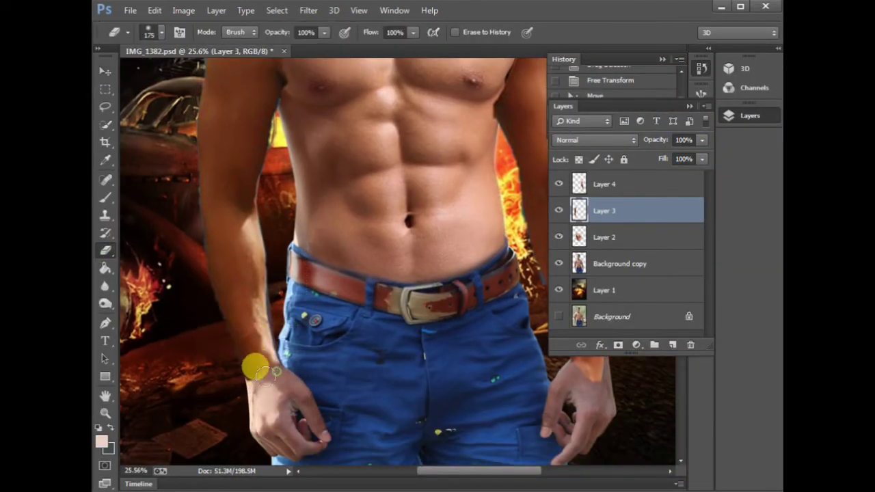
mouse_move(278, 201)
left_mouse_down()
mouse_move(264, 288)
mouse_move(264, 387)
left_mouse_up()
left_click_drag(229, 137, 284, 174)
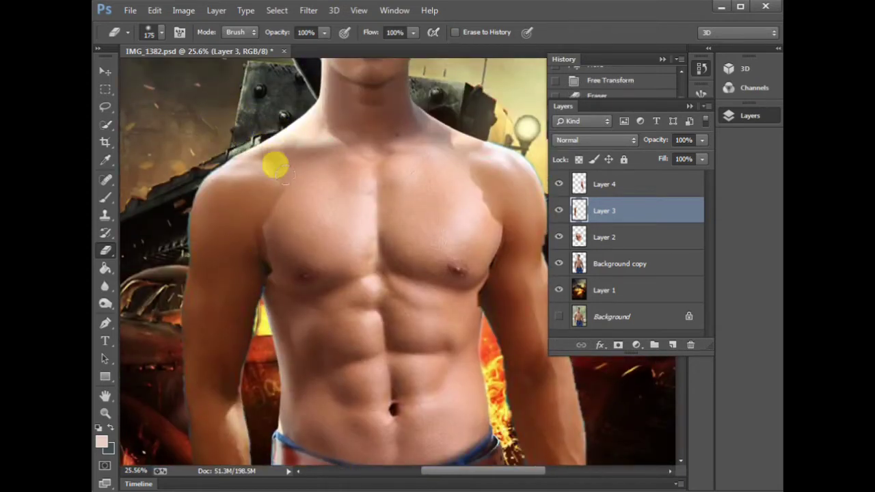
left_click_drag(281, 206, 277, 156)
mouse_move(271, 219)
left_mouse_down()
mouse_move(272, 263)
mouse_move(265, 253)
left_mouse_up()
left_click_drag(408, 210, 307, 207)
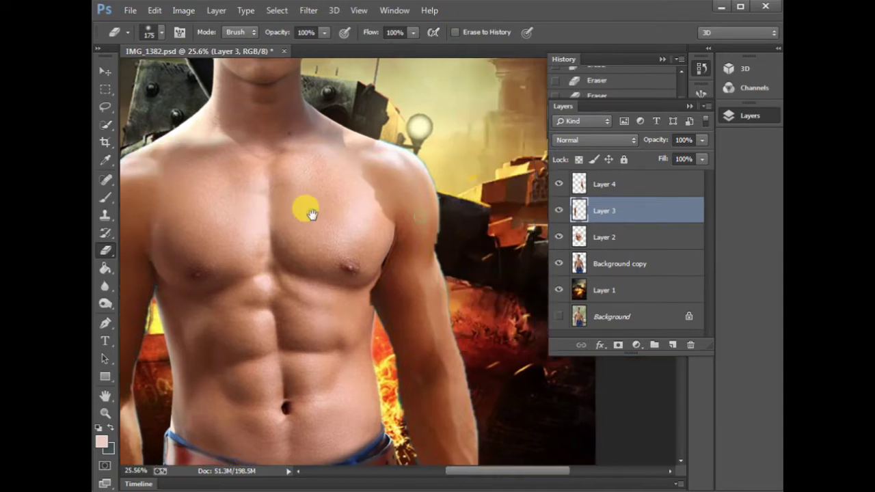
- Erase Layer 4's shoulder and chest edges, then move Layer 2 to the top of the stack
left_click(598, 186)
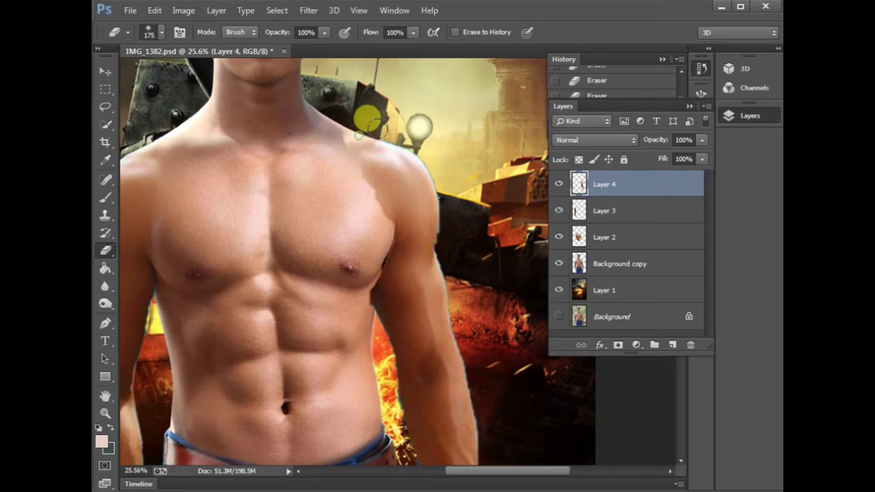
left_click_drag(410, 154, 371, 140)
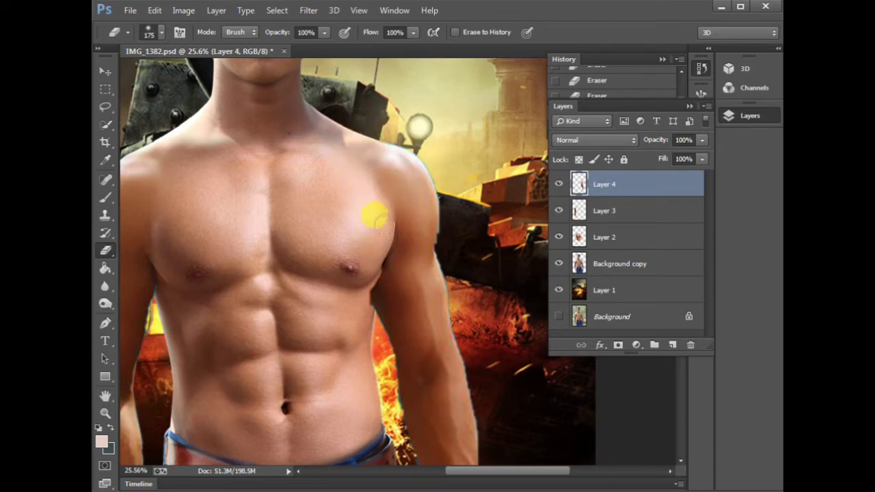
mouse_move(363, 276)
left_mouse_down()
mouse_move(353, 296)
mouse_move(364, 279)
mouse_move(367, 285)
mouse_move(368, 166)
left_mouse_up()
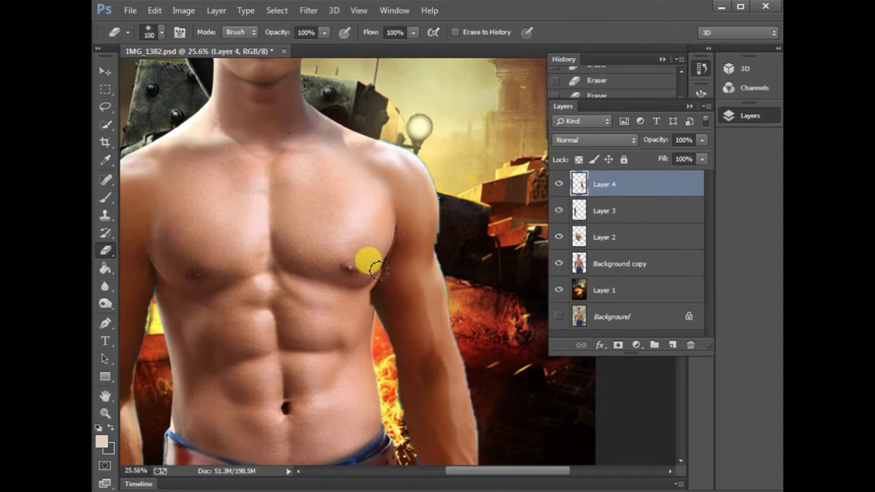
key("bracketleft")
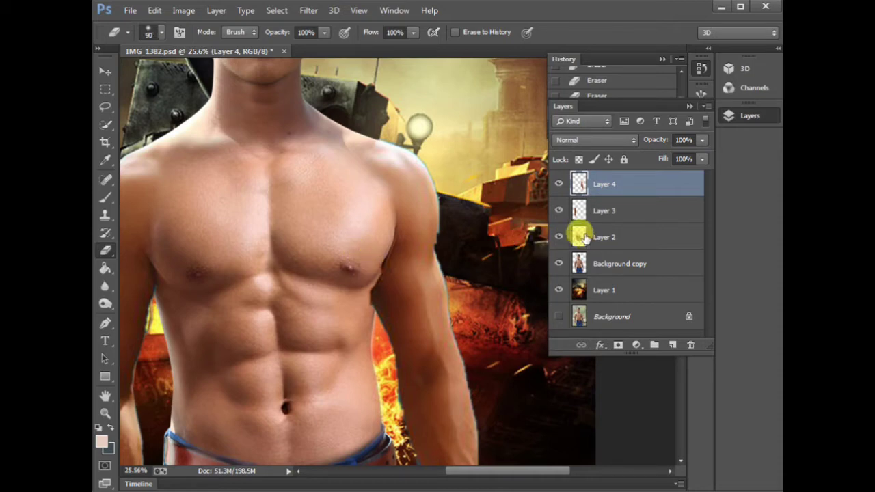
left_click_drag(584, 237, 580, 176)
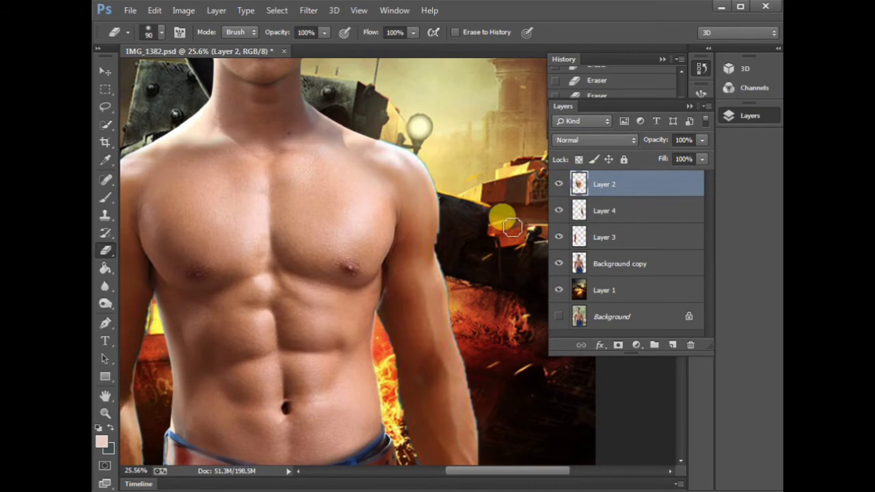
left_click_drag(418, 355, 403, 287)
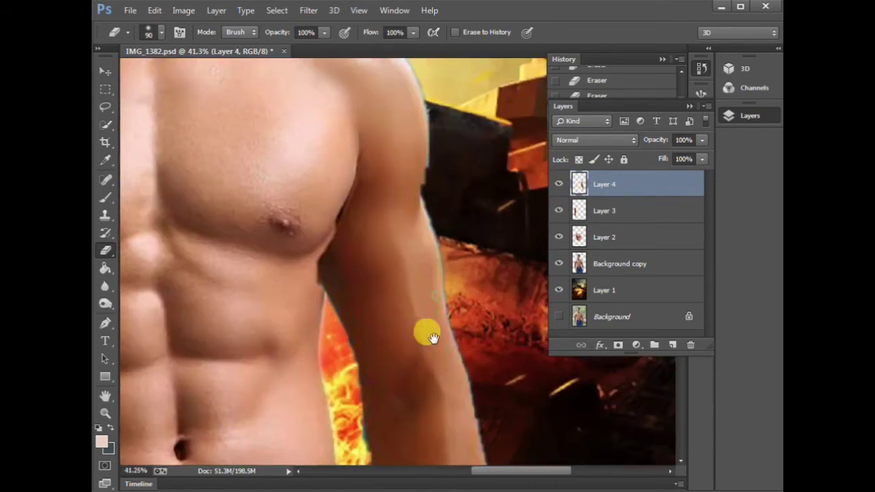
- Erase Layer 4's arm outline along the chest and at the wrist with resized eraser brushes
key("bracketleft")
key("bracketleft")
key("bracketleft")
mouse_move(334, 231)
left_mouse_down()
mouse_move(329, 254)
mouse_move(318, 205)
mouse_move(343, 175)
mouse_move(335, 221)
mouse_move(406, 166)
left_mouse_up()
scroll(361, 260, "up", 3)
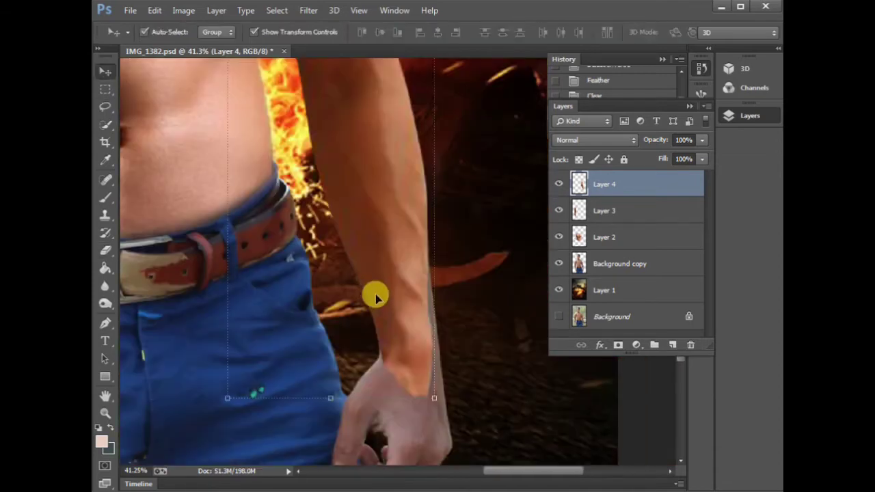
key("e")
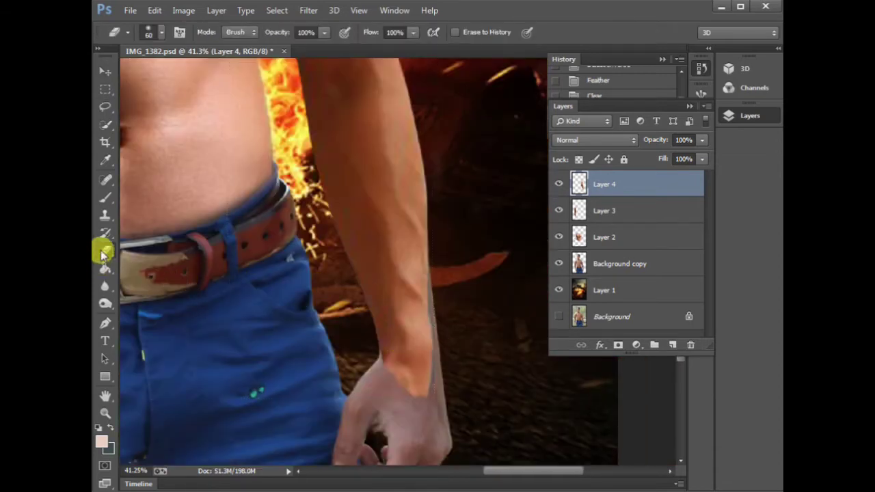
key("bracketright")
key("bracketright")
key("bracketright")
key("bracketright")
key("bracketright")
key("bracketright")
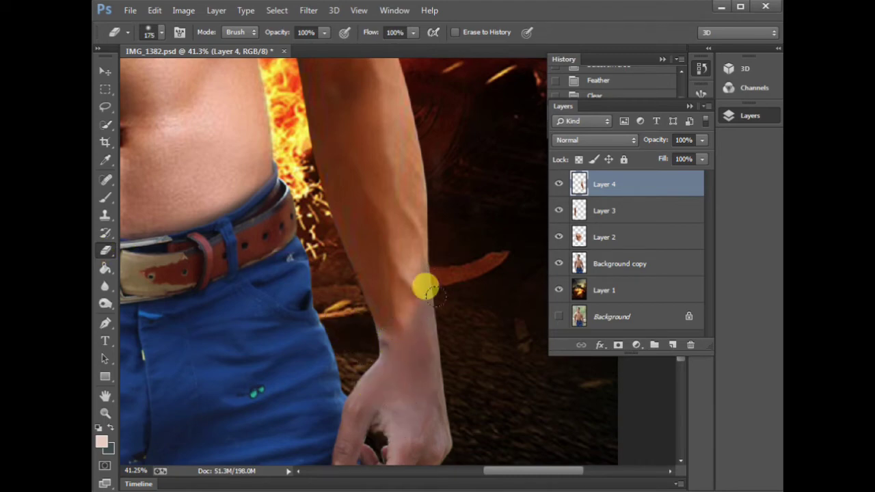
scroll(444, 305, "down", 1)
scroll(444, 305, "down", 6)
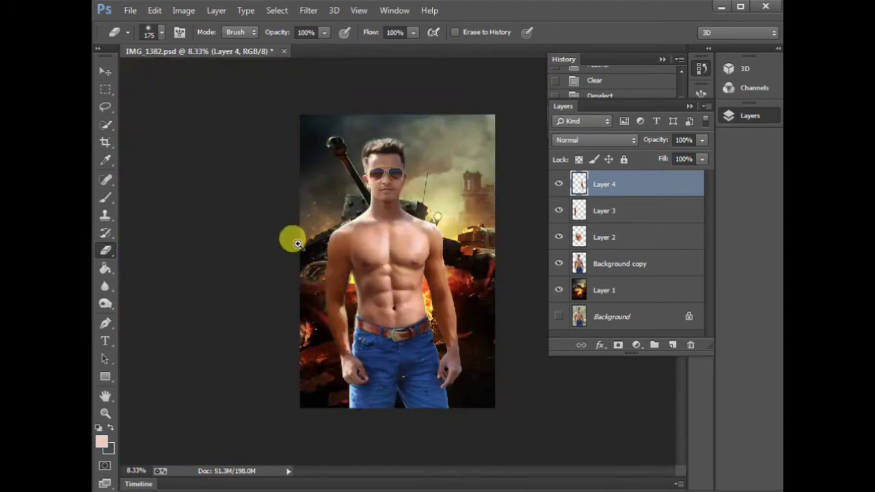
- Try Exposure +0.55 and Oranges saturation −30 in Camera Raw on the arm layer, then cancel
scroll(375, 331, "up", 6)
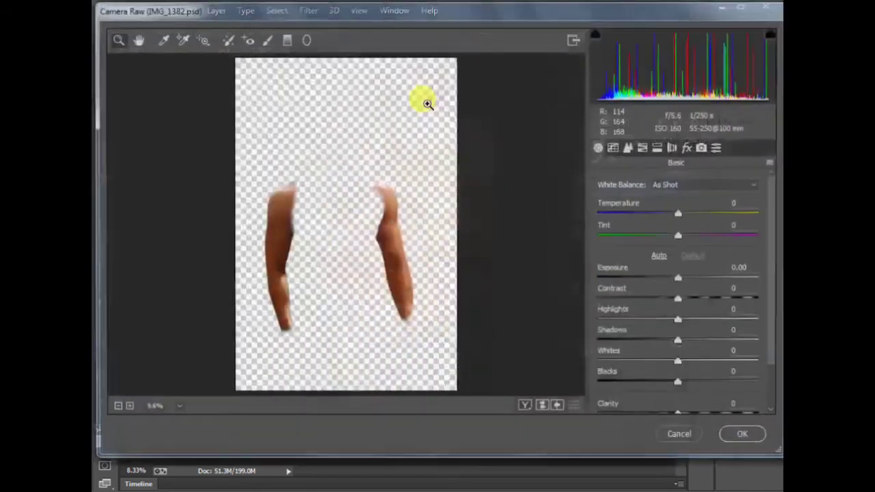
left_click_drag(680, 277, 689, 277)
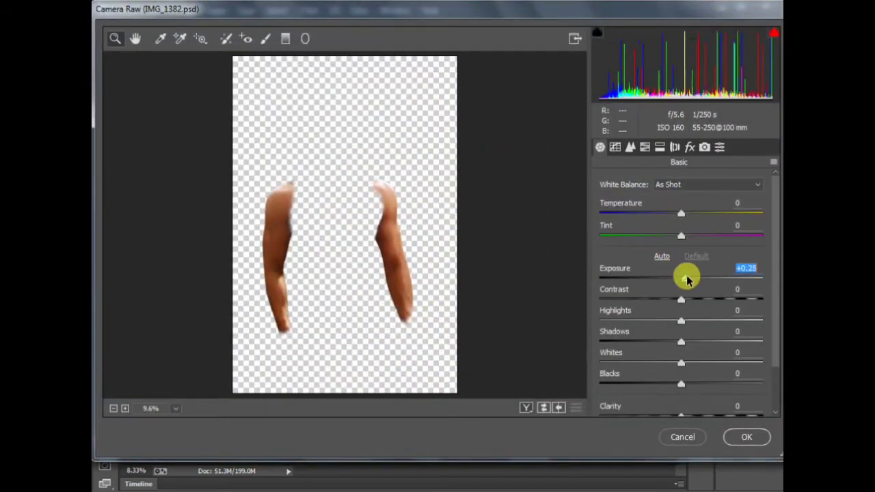
left_click(645, 147)
left_click(646, 200)
left_click_drag(686, 269, 660, 267)
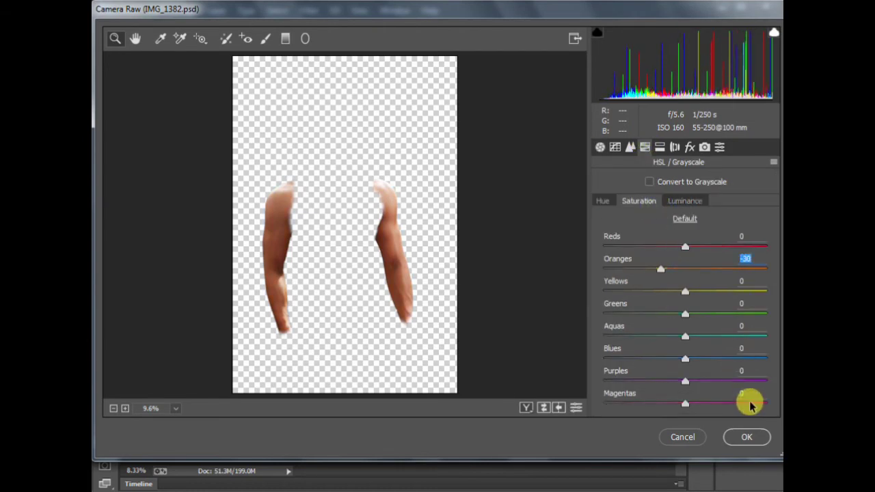
left_click(747, 437)
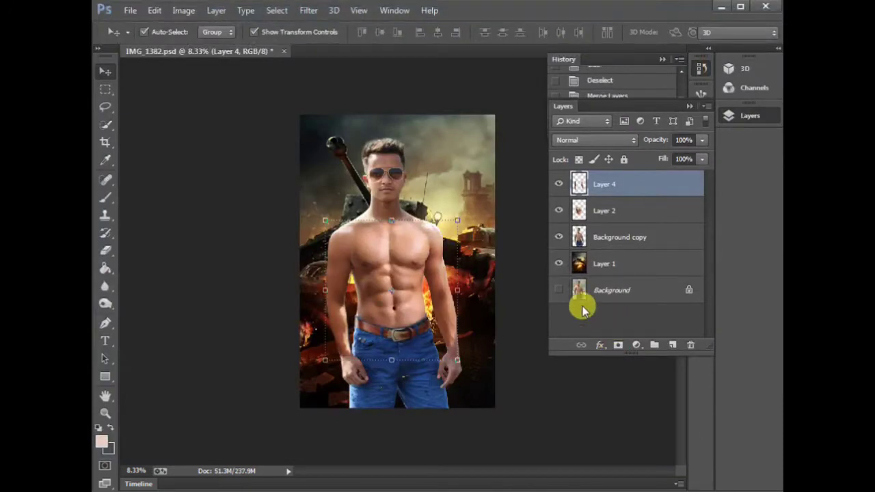
- Tone the arm layer in Camera Raw with Oranges saturation −13 and Oranges luminance +22
left_click(309, 11)
left_click(434, 90)
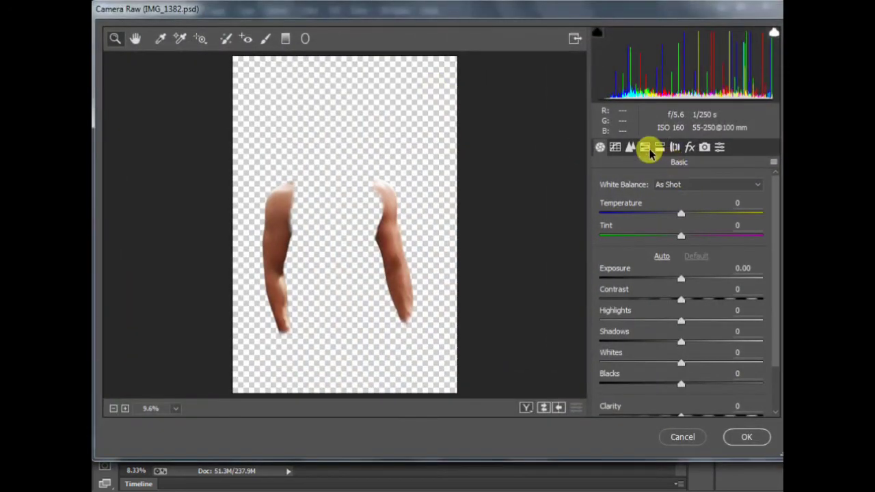
left_click(646, 149)
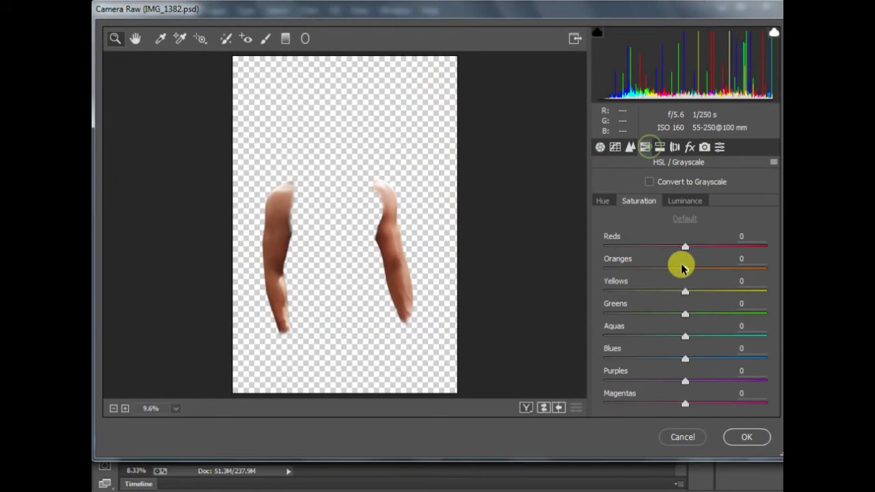
left_click(678, 200)
left_click(650, 201)
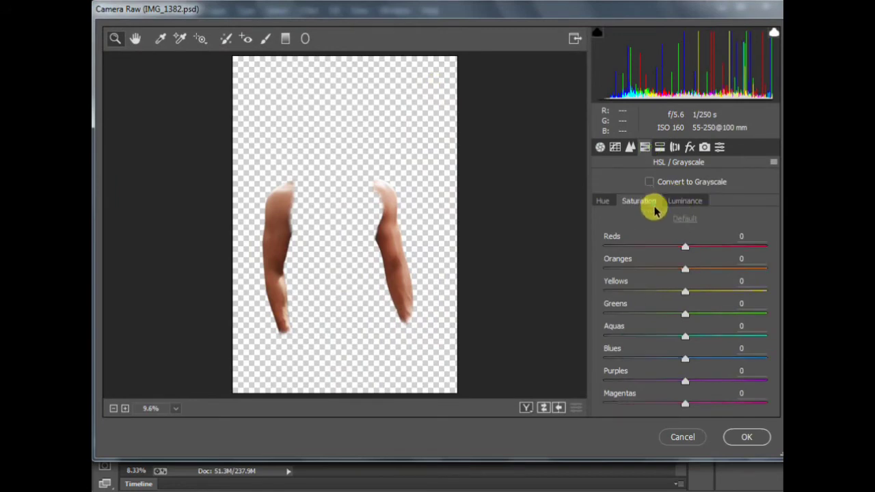
left_click_drag(679, 271, 669, 269)
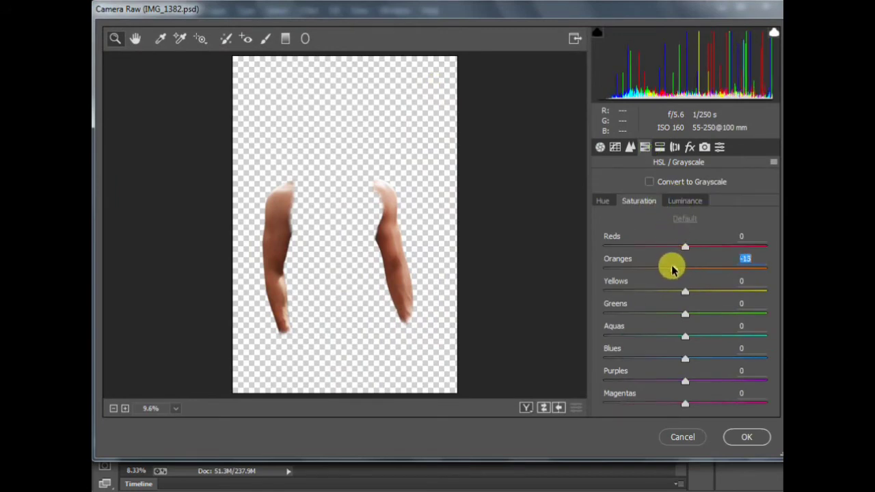
left_click(679, 201)
left_click_drag(686, 267, 703, 270)
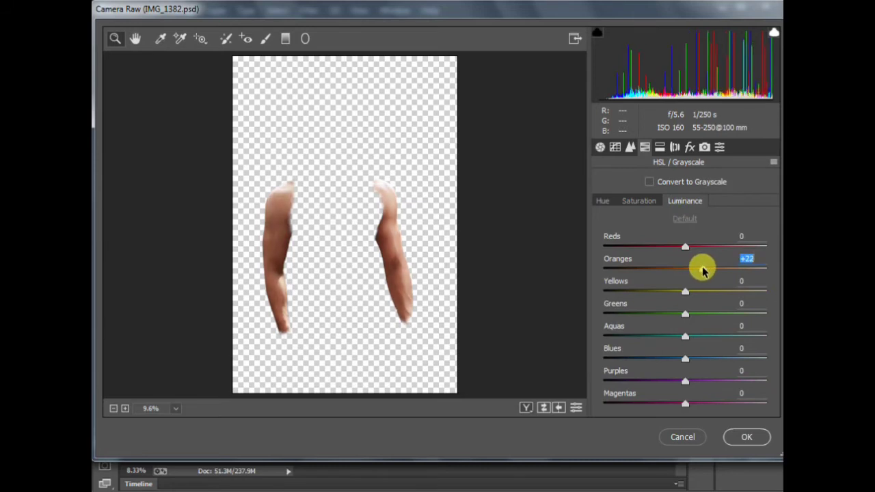
left_click(599, 147)
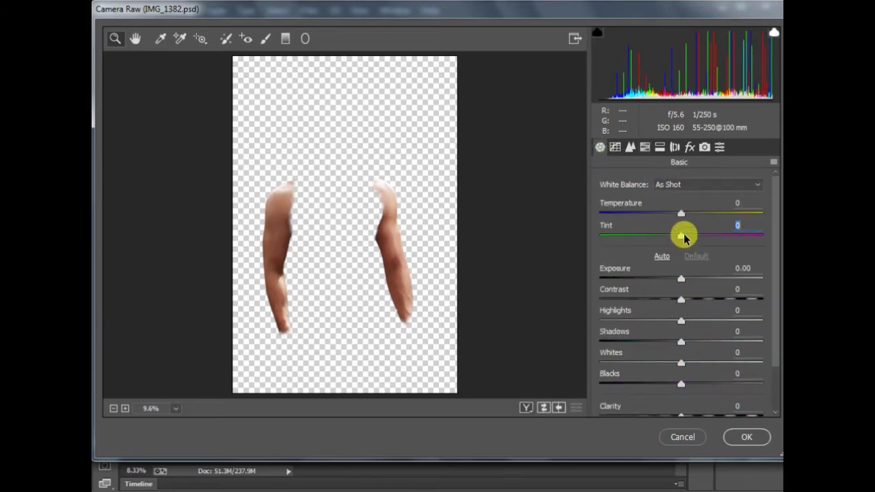
left_click(741, 437)
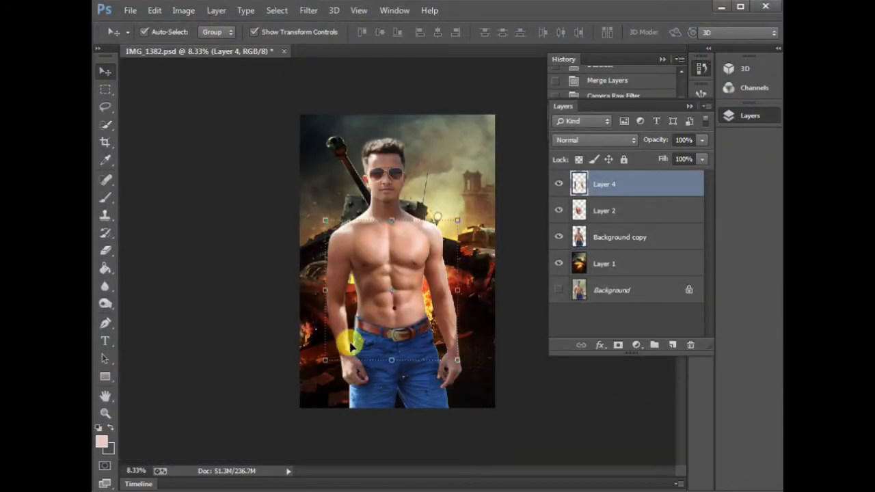
- Erase the stray specks near the hip on Layer 4
scroll(482, 363, "up", 3)
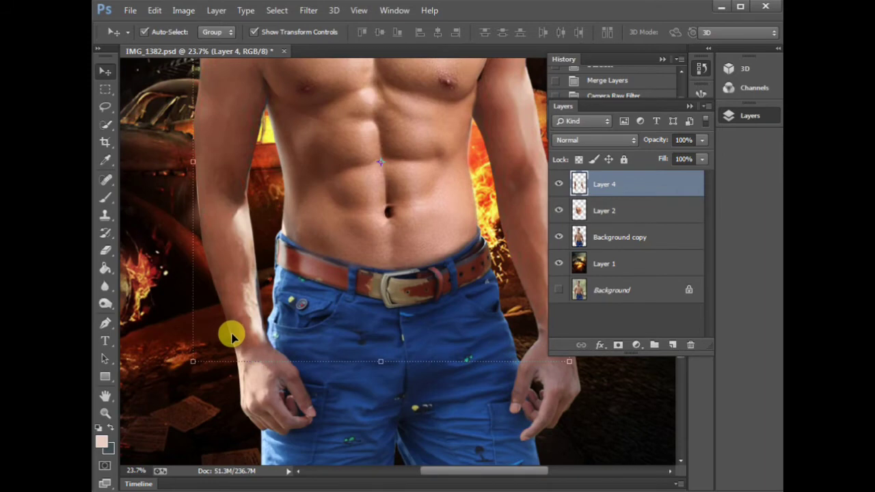
key("e")
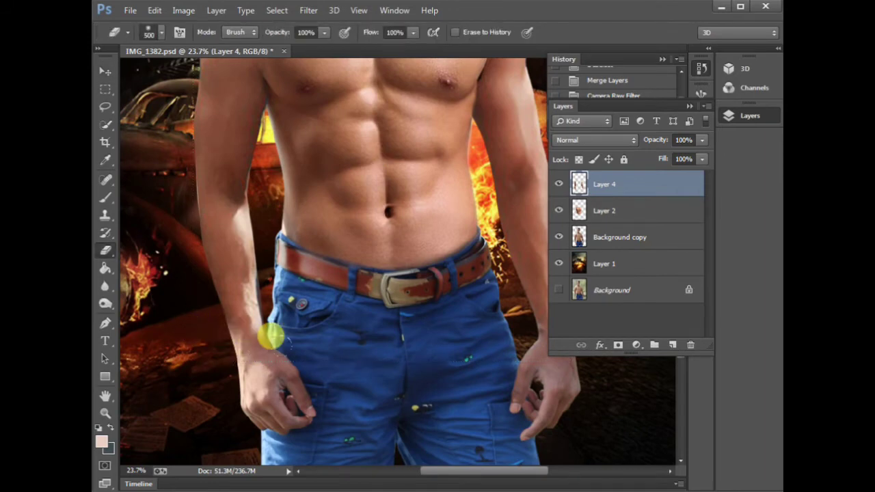
scroll(240, 362, "right", 5)
left_click_drag(356, 333, 386, 351)
key("v")
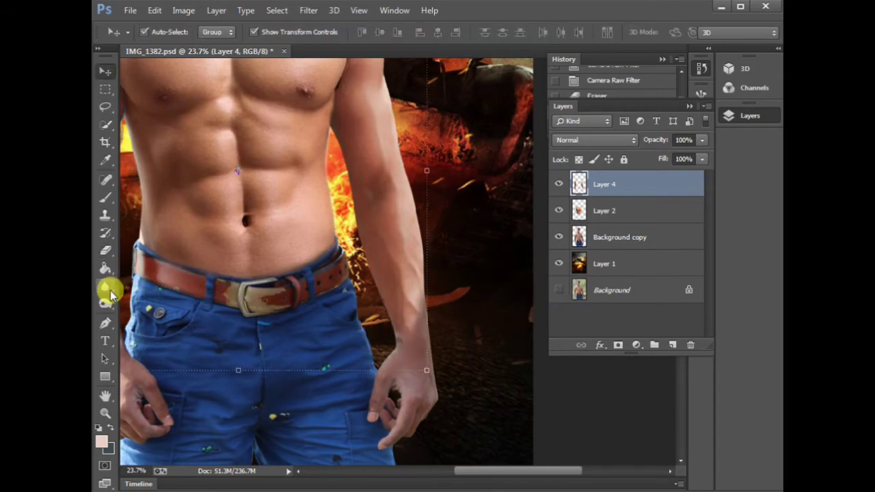
- With panels hidden, brush over the wrist, forearm and upper arm skin to smooth it
left_click(104, 198)
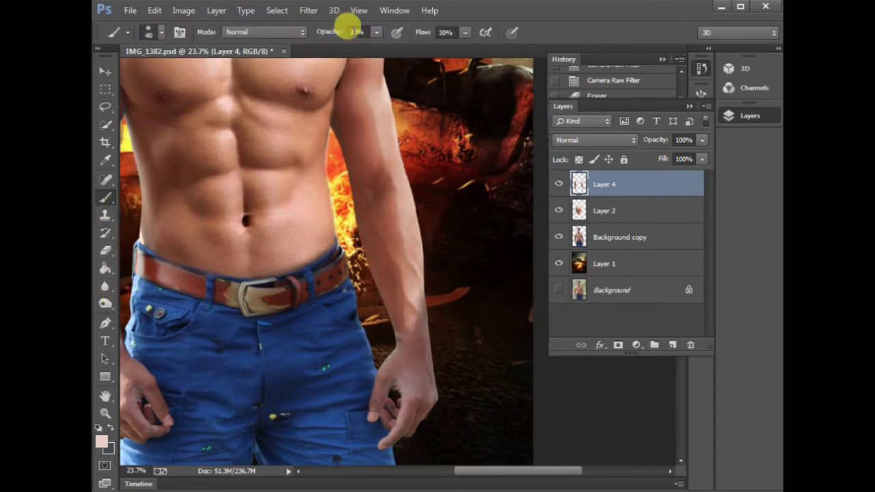
key("Tab")
scroll(287, 172, "up", 2)
scroll(670, 353, "up", 3)
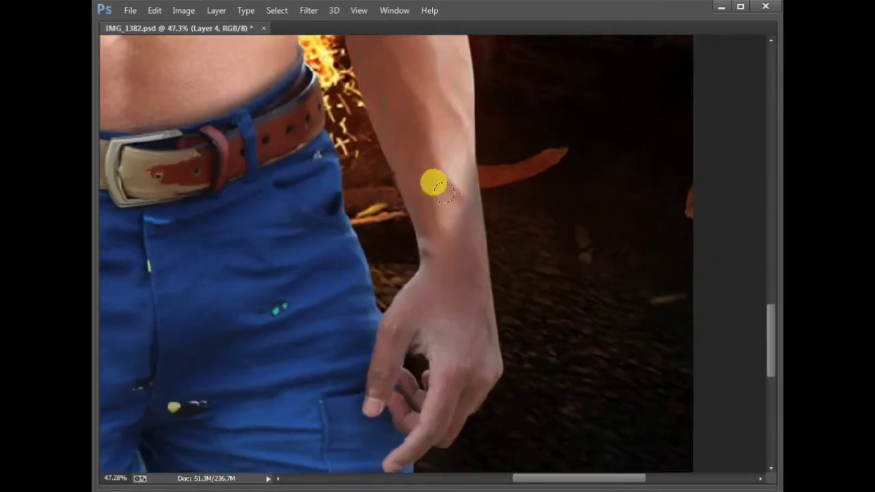
mouse_move(440, 190)
left_mouse_down()
mouse_move(462, 171)
mouse_move(445, 242)
mouse_move(441, 131)
mouse_move(455, 228)
mouse_move(449, 312)
mouse_move(415, 114)
mouse_move(371, 223)
mouse_move(390, 297)
mouse_move(409, 257)
mouse_move(430, 414)
mouse_move(408, 244)
mouse_move(385, 317)
mouse_move(409, 280)
mouse_move(390, 103)
mouse_move(415, 92)
mouse_move(421, 240)
mouse_move(389, 229)
mouse_move(402, 261)
mouse_move(386, 309)
left_mouse_up()
scroll(387, 308, "up", 5)
scroll(356, 187, "up", 3)
mouse_move(334, 244)
left_mouse_down()
mouse_move(316, 164)
mouse_move(335, 231)
left_mouse_up()
scroll(329, 226, "up", 2)
scroll(336, 235, "up", 2)
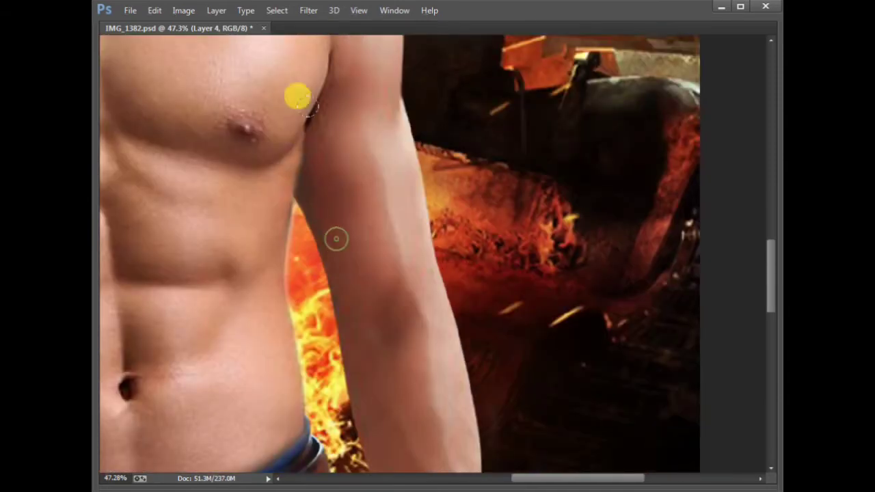
scroll(303, 108, "up", 3)
mouse_move(328, 195)
left_mouse_down()
mouse_move(321, 148)
mouse_move(342, 245)
left_mouse_up()
- Brush over the other upper arm and forearm to even out the skin, then zoom out
scroll(308, 269, "left", 6)
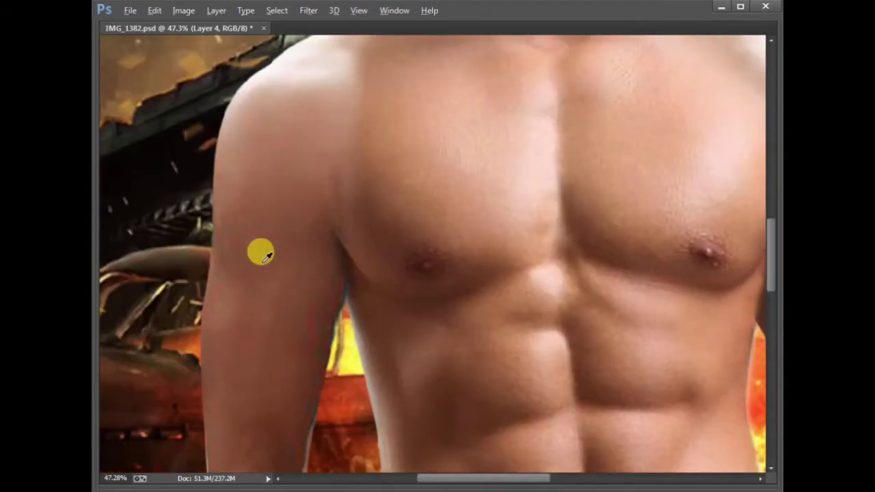
mouse_move(212, 239)
left_mouse_down()
mouse_move(211, 185)
mouse_move(256, 275)
mouse_move(293, 307)
mouse_move(287, 313)
mouse_move(284, 209)
left_mouse_up()
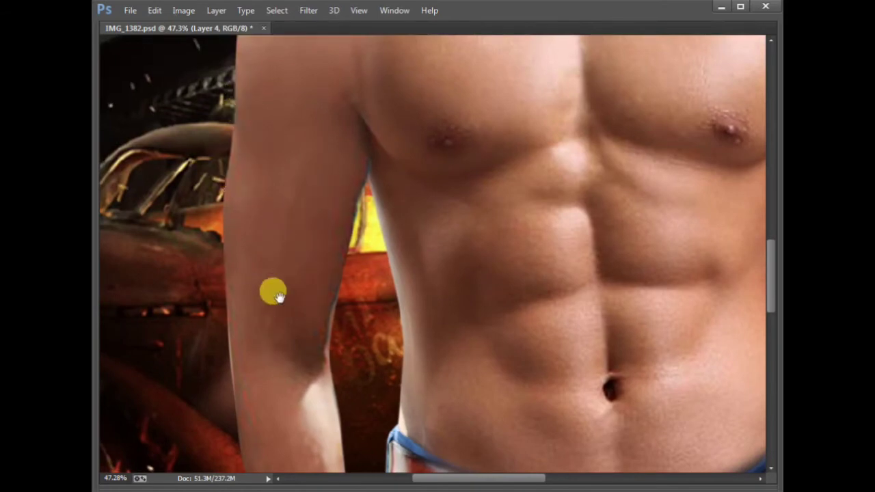
left_click_drag(266, 330, 287, 198)
left_click_drag(302, 361, 279, 252)
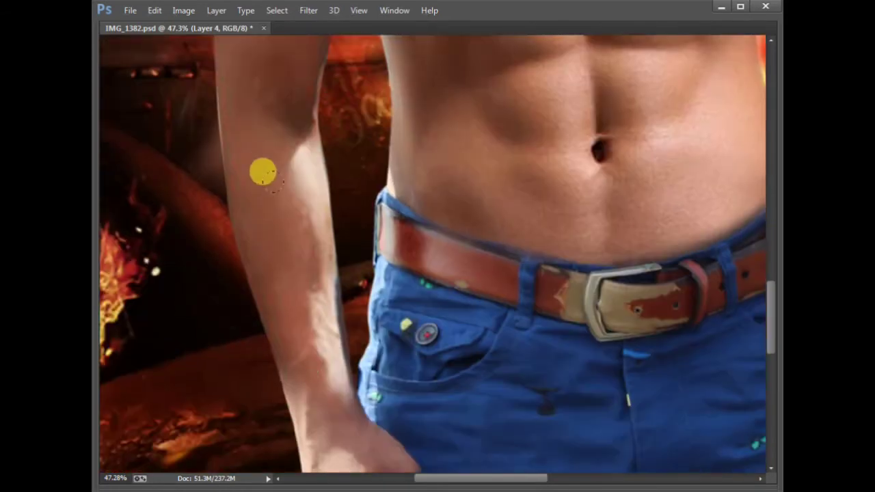
left_click_drag(326, 414, 272, 201)
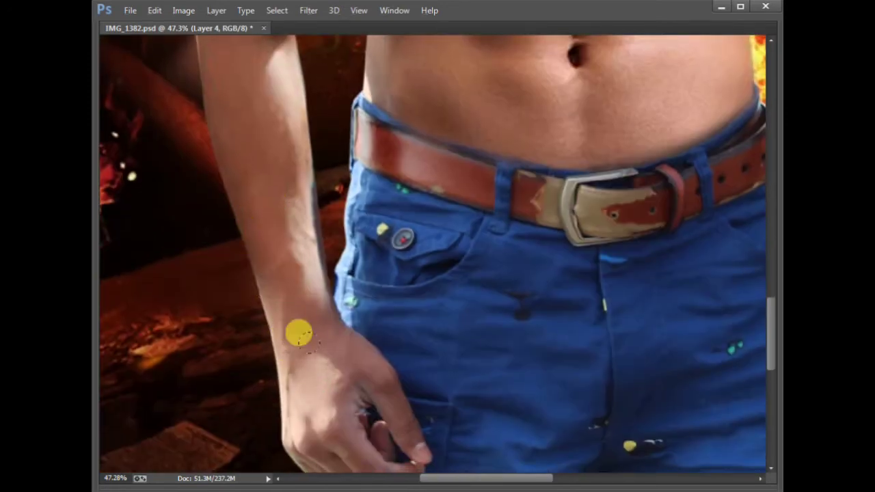
left_click_drag(361, 378, 290, 269)
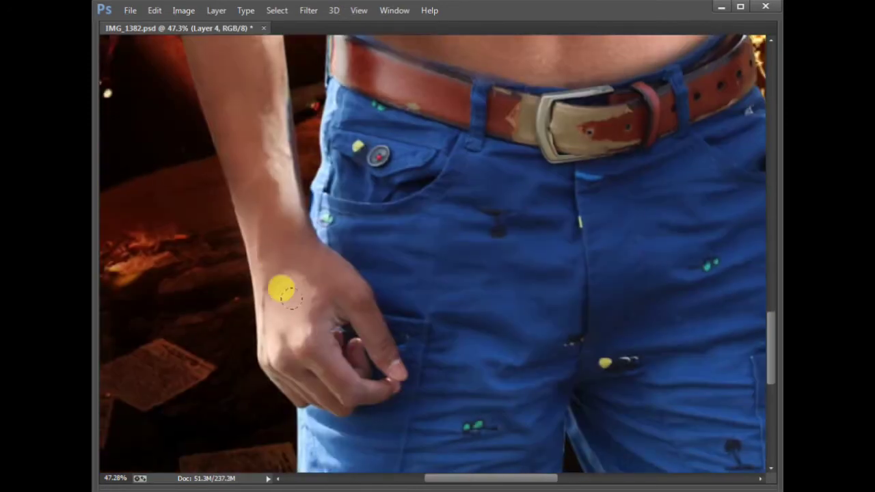
key("ctrl+minus")
key("ctrl+minus")
key("ctrl+minus")
key("ctrl+minus")
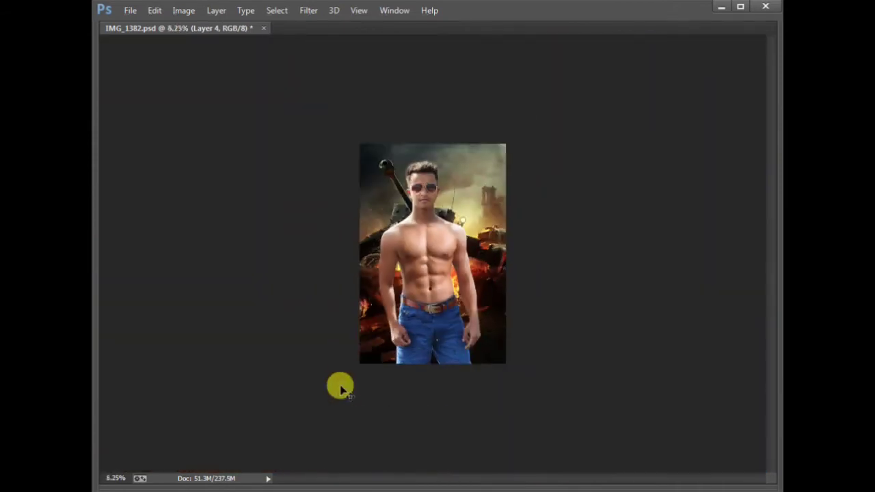
- Fit the image in view, restore the hidden panels and select Layer 2
key("ctrl+0")
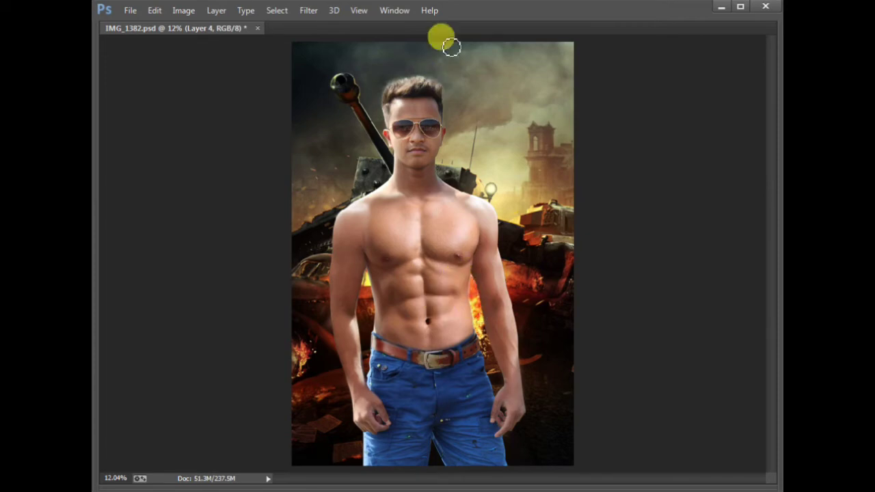
scroll(297, 255, "up", 5)
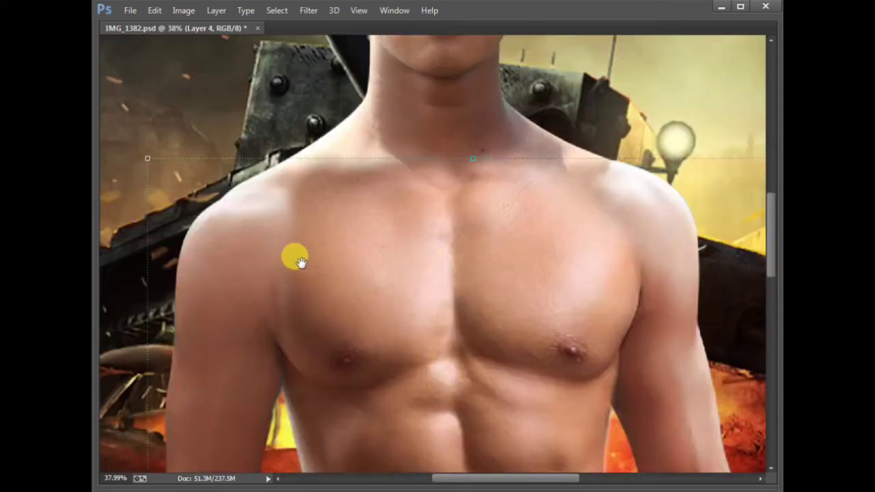
left_click_drag(296, 255, 297, 237)
scroll(298, 240, "down", 4)
scroll(307, 220, "down", 1)
key("Tab")
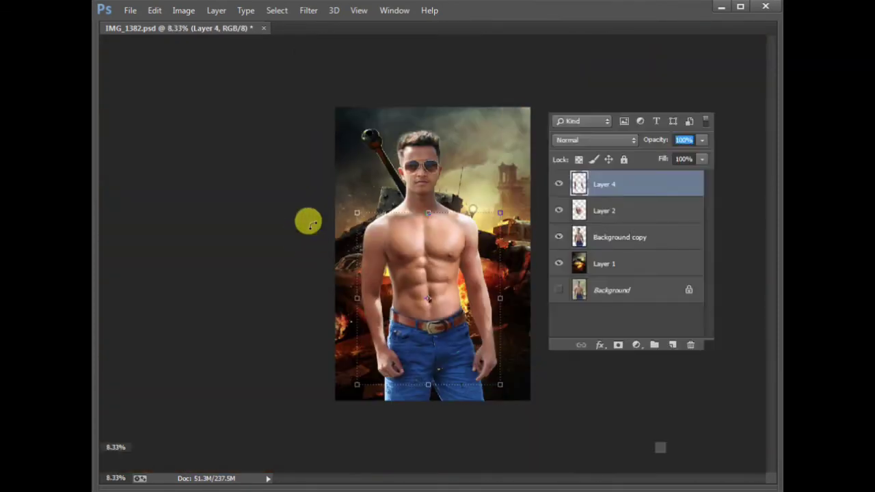
left_click(587, 212)
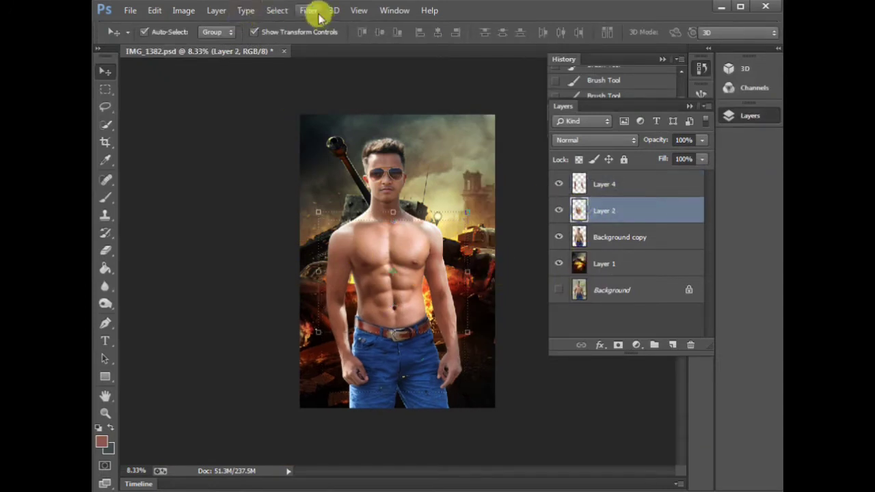
- Raise the torso's exposure on Layer 2 to +0.35 with the Camera Raw Filter
left_click(308, 10)
left_click(349, 90)
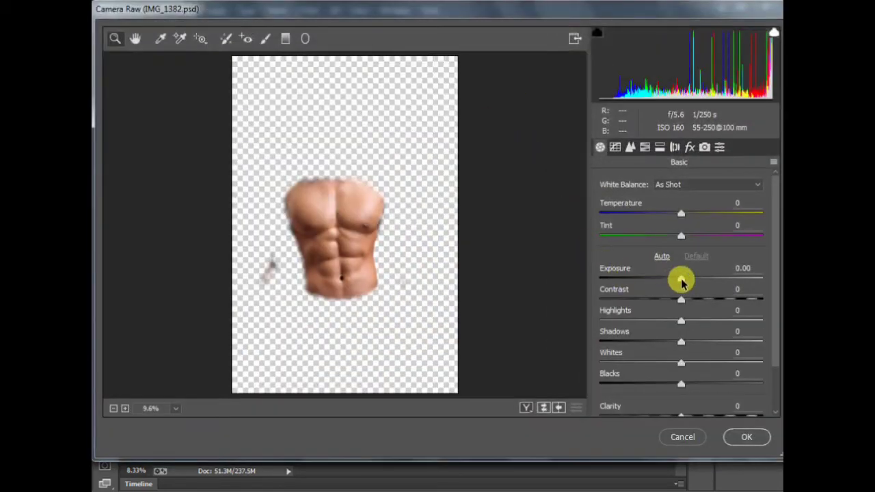
left_click_drag(682, 280, 685, 280)
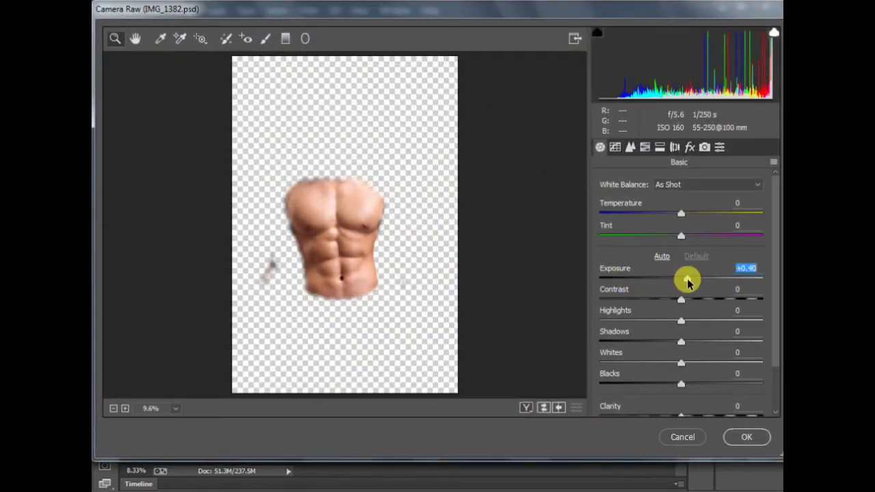
left_click(741, 435)
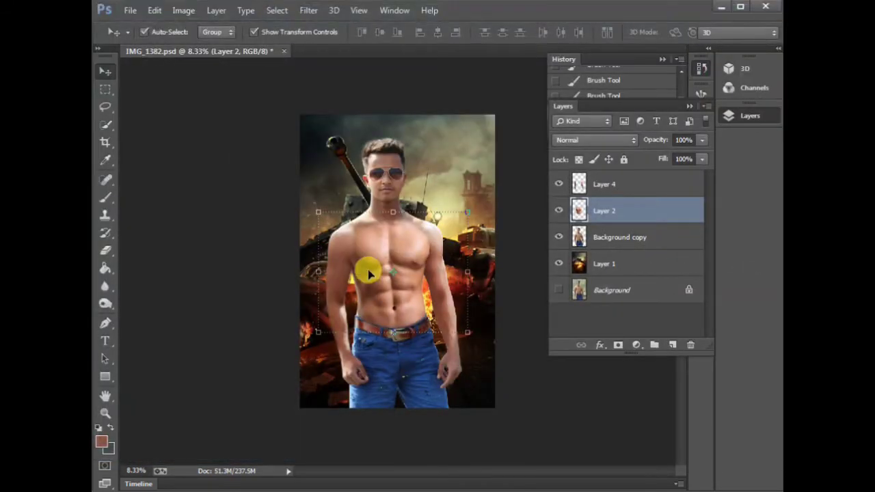
- Erase part of Layer 4 over the upper chest
scroll(383, 267, "up", 4)
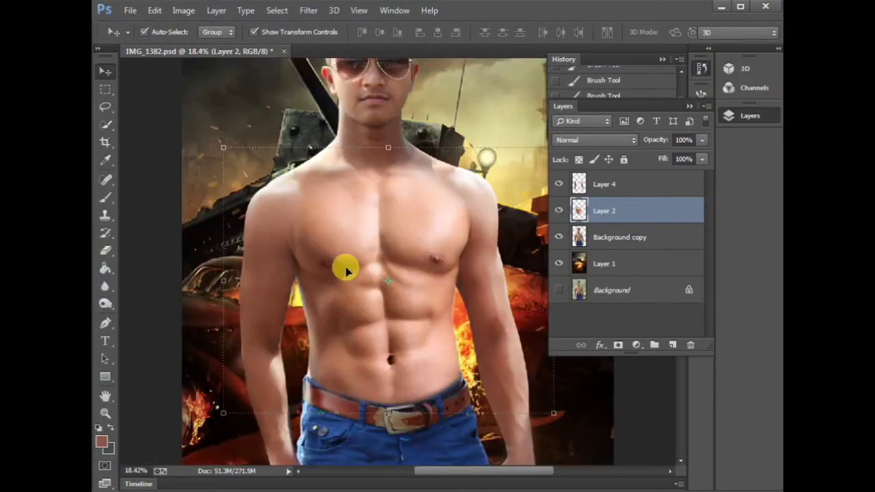
left_click(570, 183)
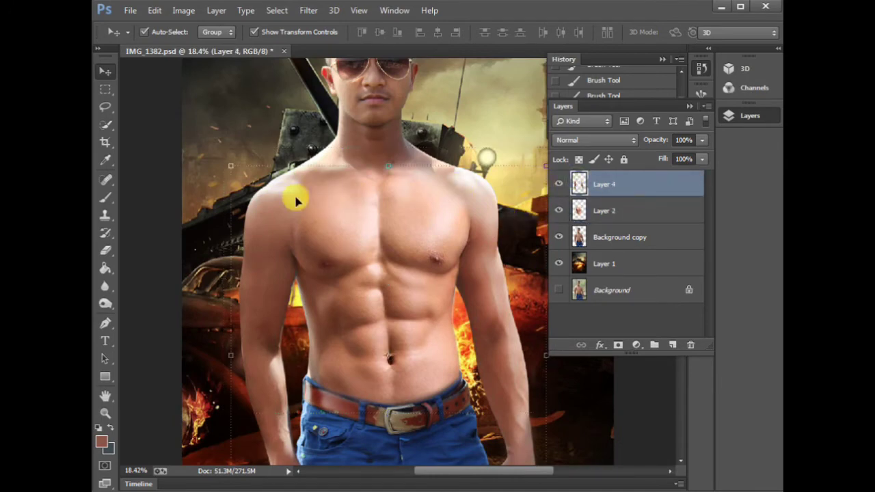
key("e")
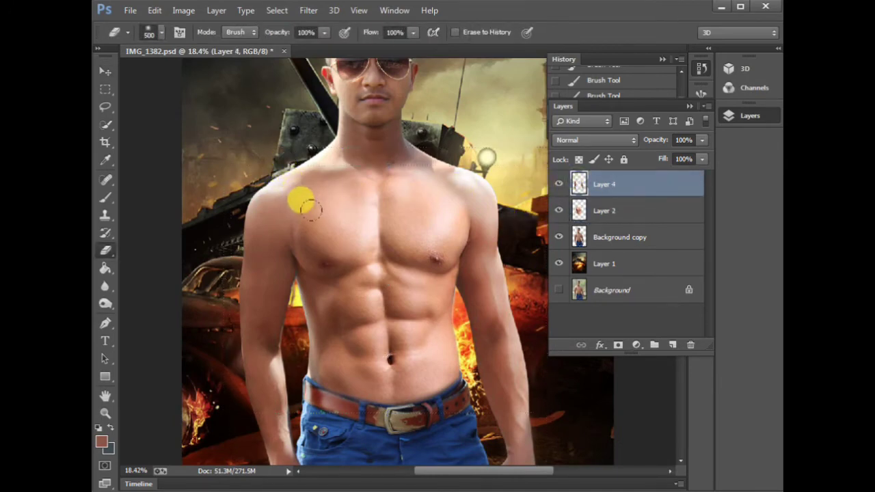
left_click_drag(305, 217, 378, 204)
key("v")
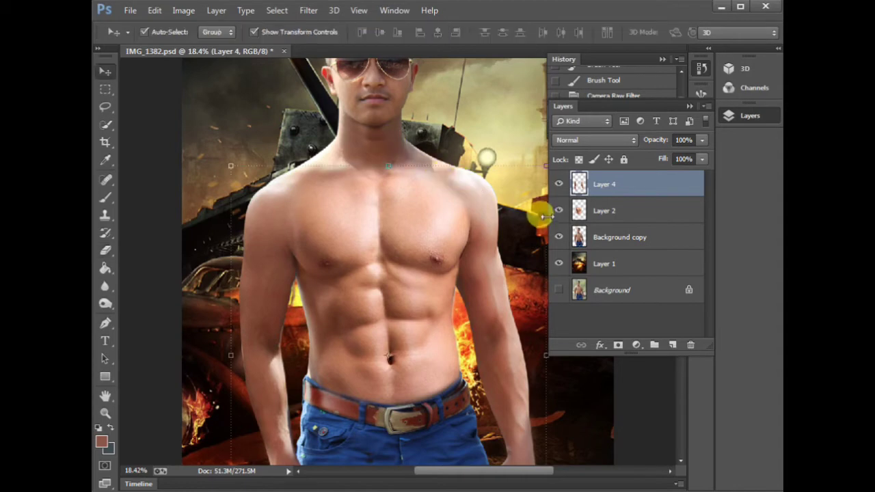
key("ctrl+minus")
key("ctrl+minus")
key("ctrl+minus")
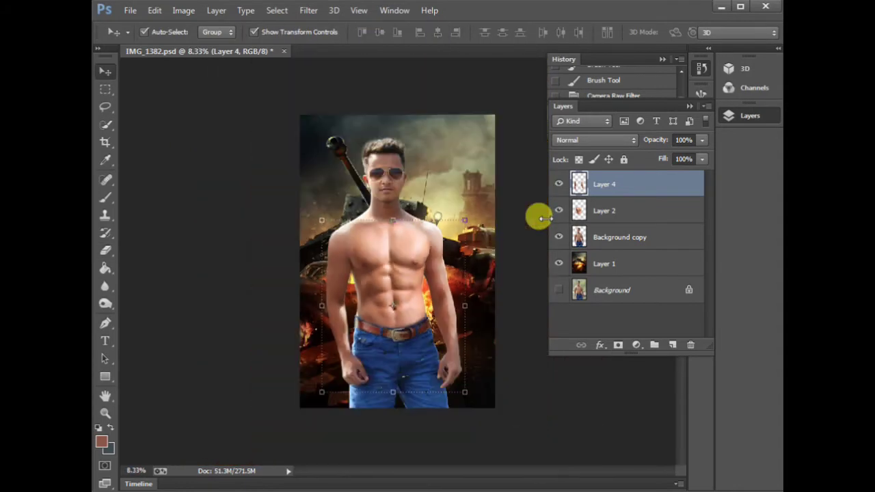
- Merge Layer 4, Layer 2 and Background copy into one layer
left_click(586, 212, "shift")
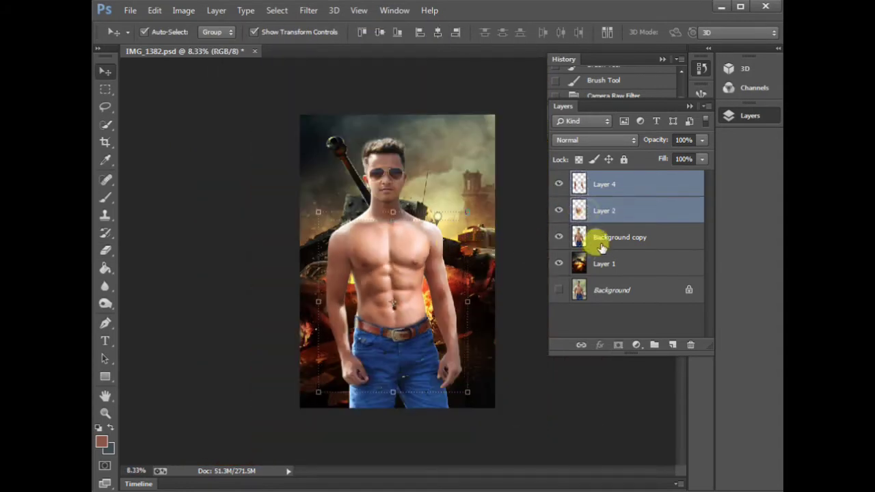
left_click(579, 237, "shift")
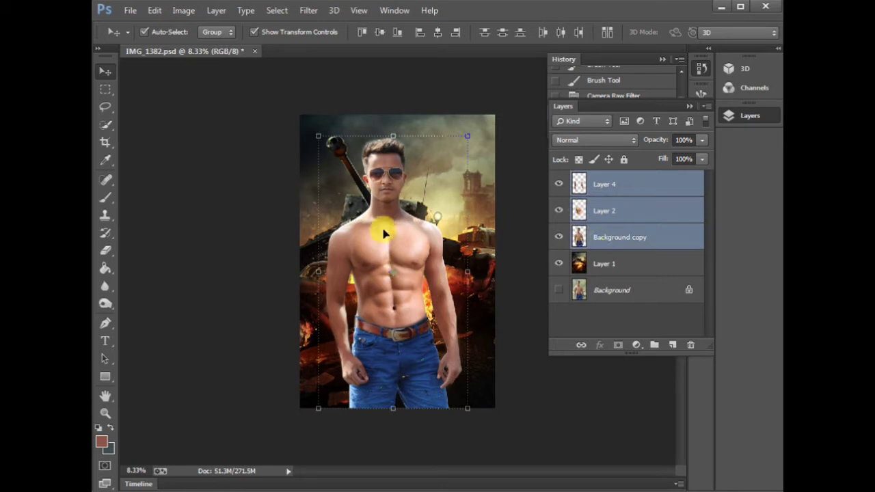
key("ctrl+e")
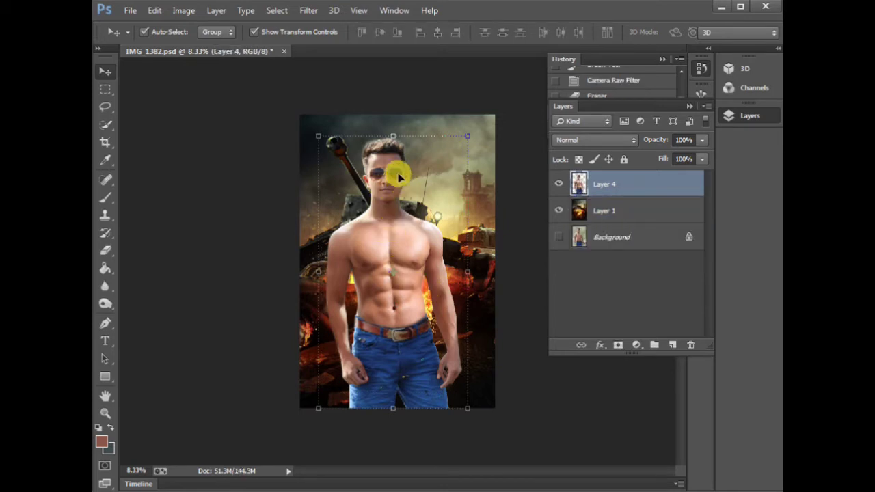
scroll(376, 123, "up", 5)
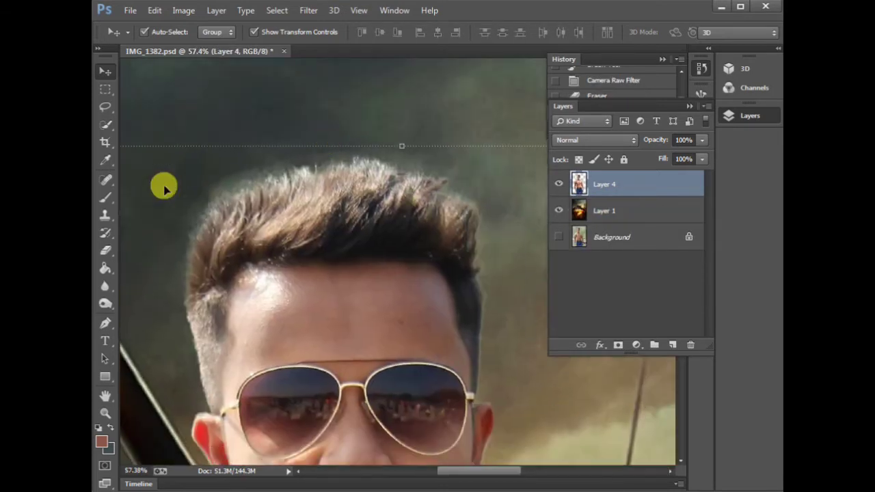
- Erase the light halo along the hair edge and smudge the left hair edges upward at size 100
left_click(107, 250)
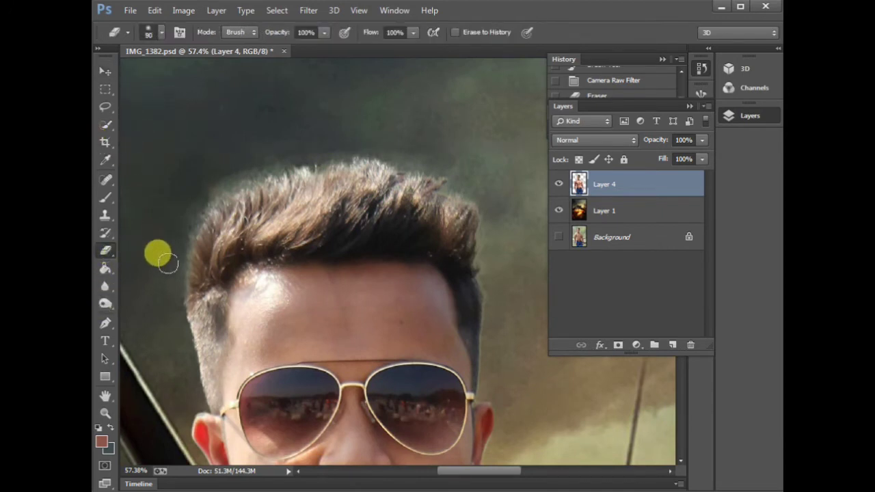
mouse_move(172, 270)
left_mouse_down()
mouse_move(289, 157)
mouse_move(491, 233)
left_mouse_up()
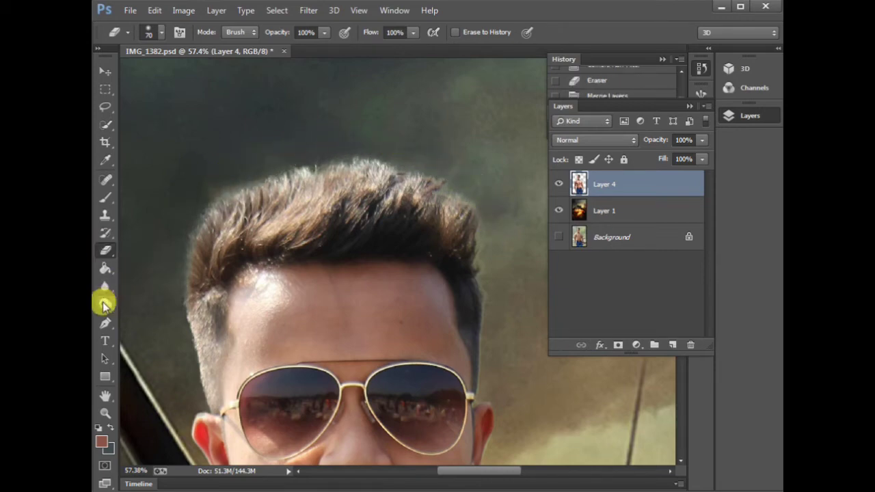
left_click(104, 286)
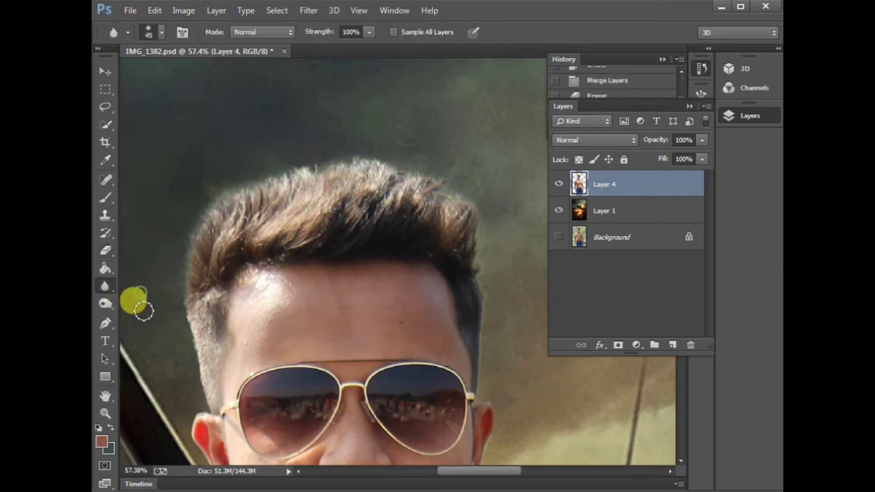
right_click(108, 287)
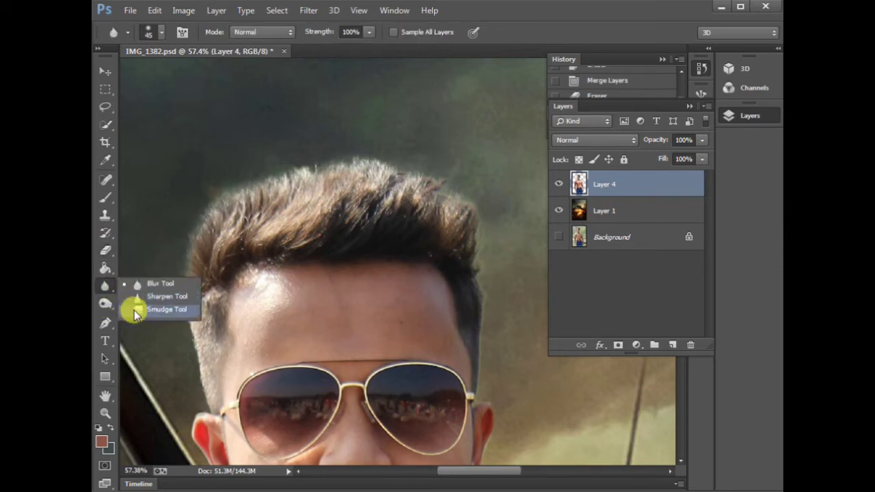
left_click(137, 310)
key("bracketleft")
key("bracketleft")
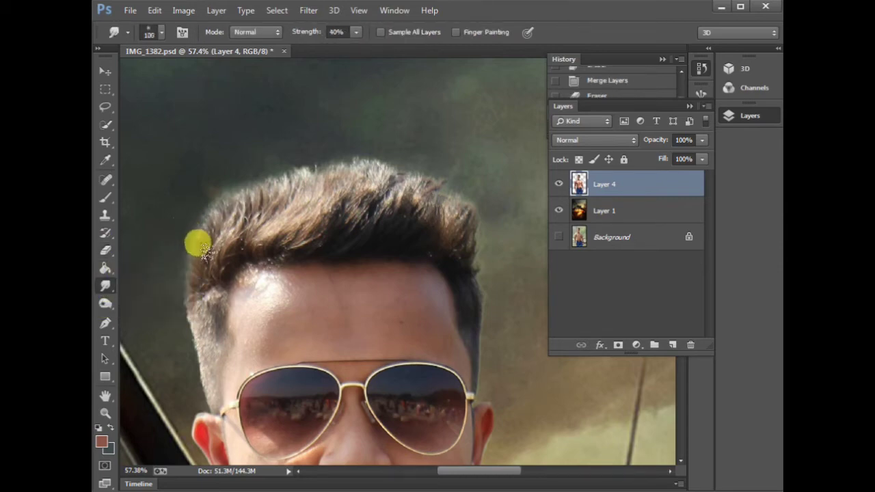
mouse_move(194, 234)
left_mouse_down()
mouse_move(192, 268)
mouse_move(166, 191)
left_mouse_up()
left_click_drag(191, 242, 182, 166)
left_click_drag(213, 232, 209, 157)
mouse_move(226, 209)
left_mouse_down()
mouse_move(249, 217)
mouse_move(282, 157)
left_mouse_up()
- Smudge the hair across the top and right side of the head up into the smoke
mouse_move(279, 222)
left_mouse_down()
mouse_move(318, 203)
mouse_move(329, 137)
left_mouse_up()
left_click_drag(332, 203, 341, 149)
mouse_move(369, 219)
left_mouse_down()
mouse_move(370, 161)
mouse_move(373, 209)
mouse_move(399, 194)
mouse_move(397, 121)
left_mouse_up()
left_click_drag(420, 216, 431, 164)
left_click_drag(445, 239, 445, 164)
left_click_drag(448, 209, 438, 120)
mouse_move(468, 236)
left_mouse_down()
mouse_move(433, 154)
mouse_move(422, 180)
left_mouse_up()
left_click_drag(225, 193, 227, 194)
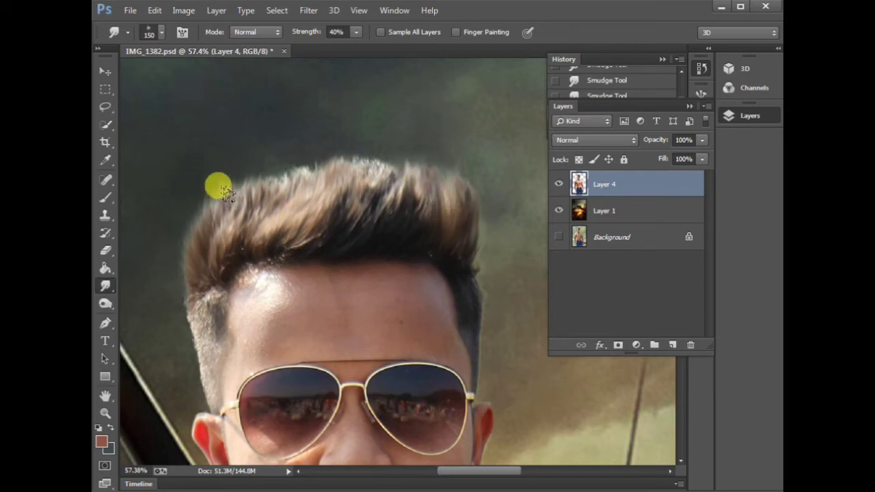
- Soften the top-left hair edge and the hair tips along the top, then zoom out
left_click_drag(189, 219, 190, 143)
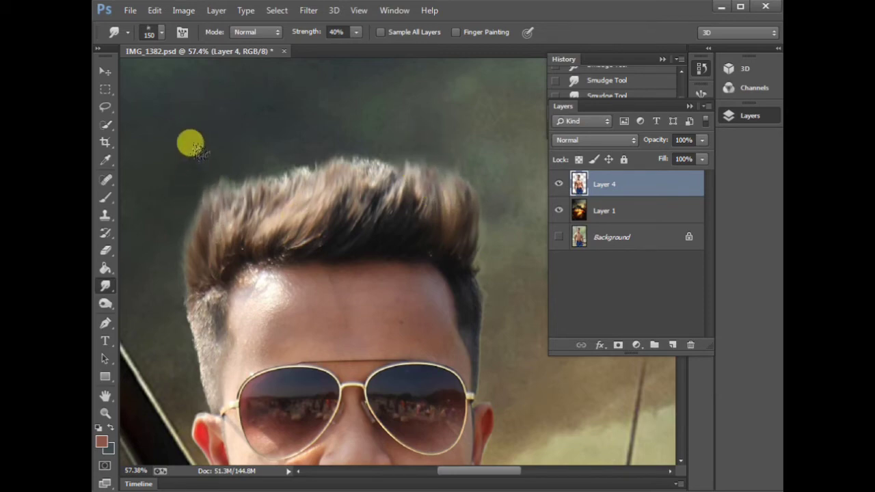
mouse_move(226, 186)
left_mouse_down()
mouse_move(242, 147)
mouse_move(287, 180)
mouse_move(303, 168)
mouse_move(319, 170)
mouse_move(338, 116)
mouse_move(360, 160)
mouse_move(350, 95)
mouse_move(427, 219)
mouse_move(461, 234)
mouse_move(376, 250)
mouse_move(398, 187)
mouse_move(375, 202)
mouse_move(339, 129)
mouse_move(332, 176)
mouse_move(252, 172)
mouse_move(292, 199)
mouse_move(215, 216)
left_mouse_up()
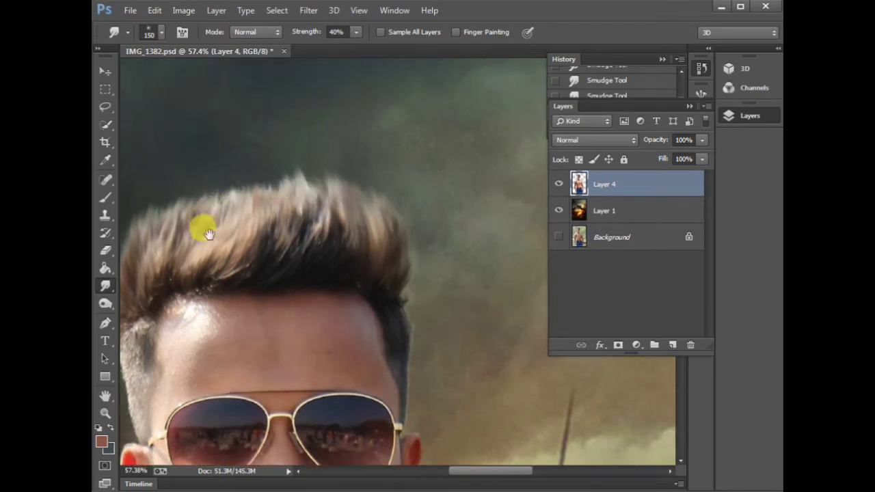
scroll(205, 219, "left", 3)
mouse_move(263, 172)
left_mouse_down()
mouse_move(286, 148)
mouse_move(332, 174)
mouse_move(322, 142)
mouse_move(343, 168)
left_mouse_up()
key("ctrl+minus")
key("ctrl+minus")
key("ctrl+minus")
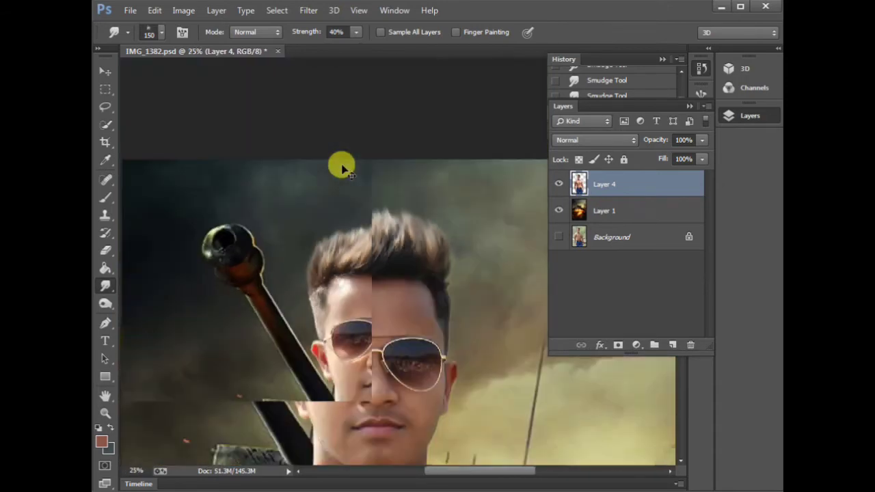
key("ctrl+minus")
key("ctrl+minus")
key("ctrl+minus")
key("ctrl+minus")
key("ctrl+plus")
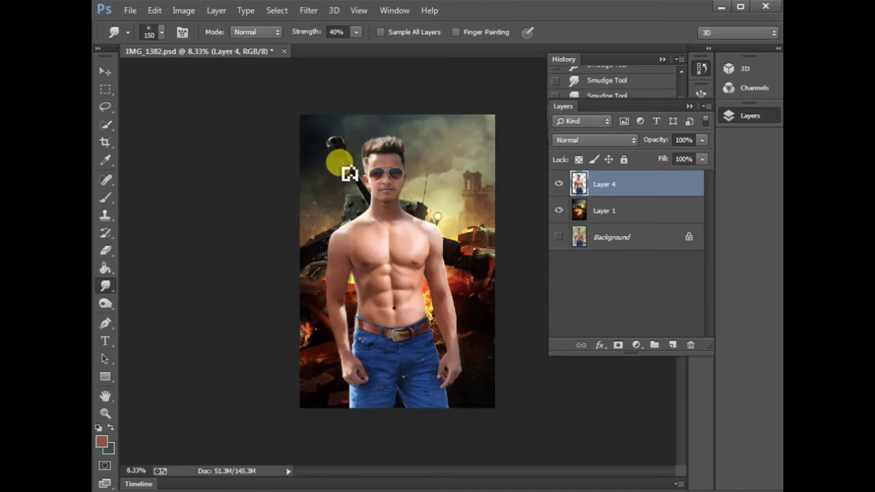
- Set Clarity +65 and Exposure +0.95 for Layer 4 in the Camera Raw Filter
key("v")
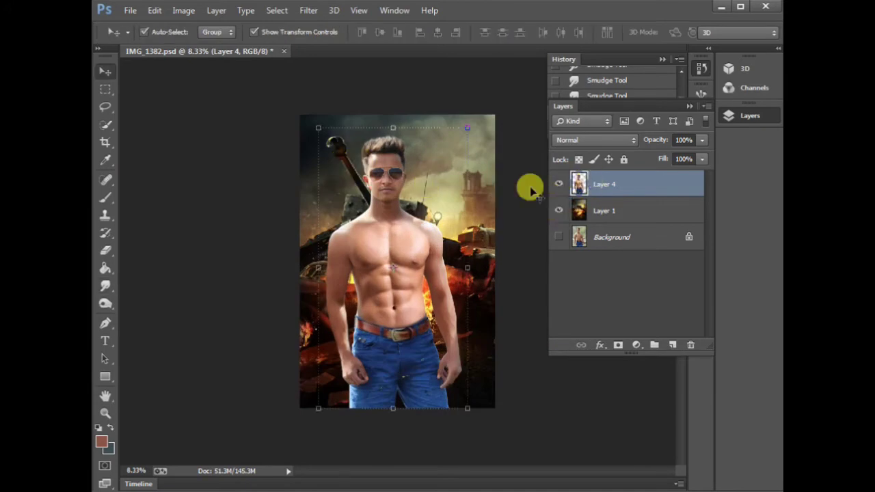
left_click(308, 11)
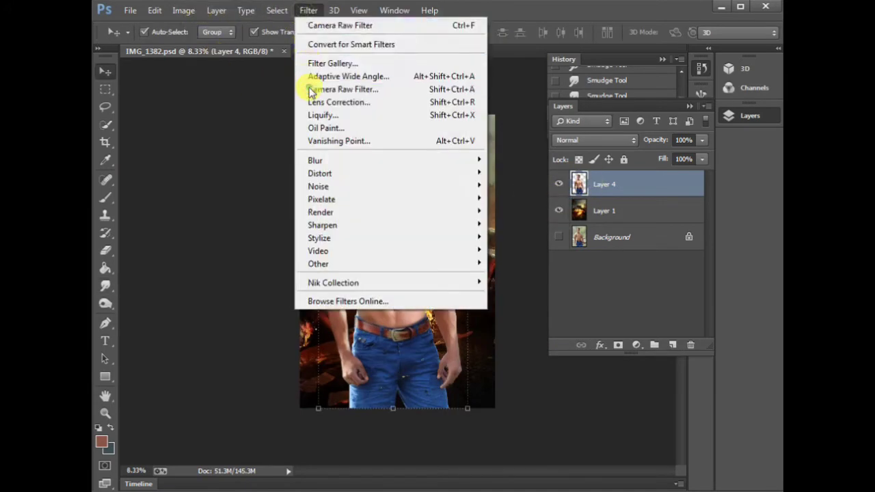
key("Escape")
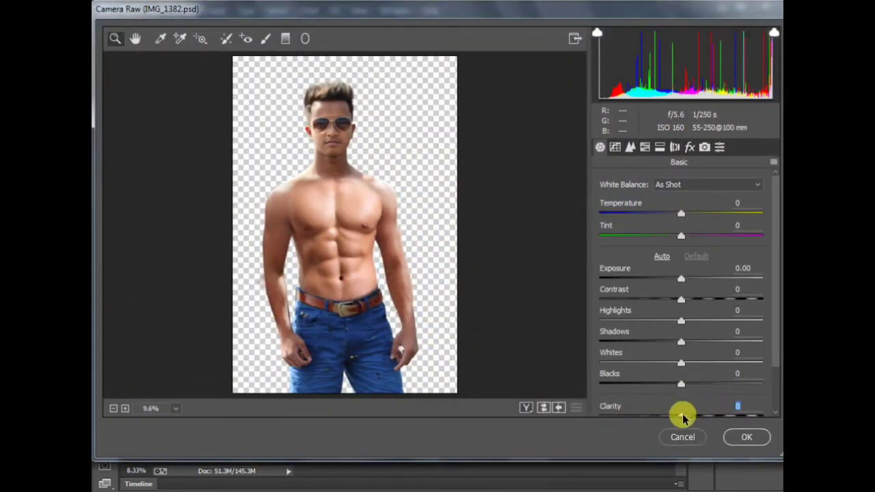
left_click_drag(682, 415, 717, 415)
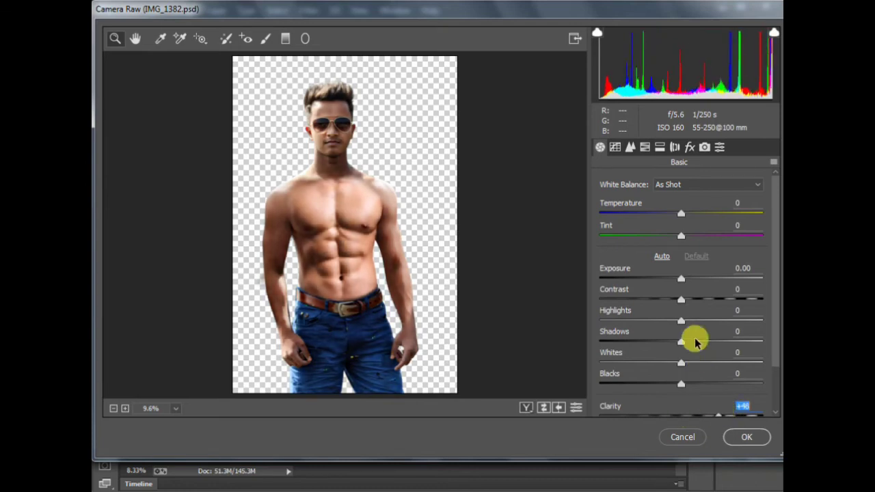
left_click_drag(684, 279, 693, 279)
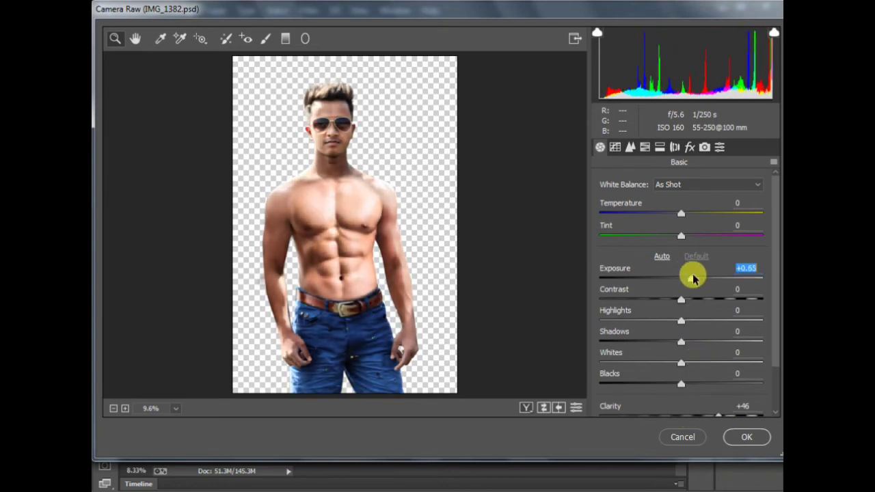
left_click_drag(723, 415, 735, 416)
mouse_move(693, 278)
left_mouse_down()
mouse_move(709, 296)
mouse_move(663, 296)
left_mouse_up()
- Set Temperature +4, Contrast −12, Whites −19 and Highlights about −49
left_click(677, 298)
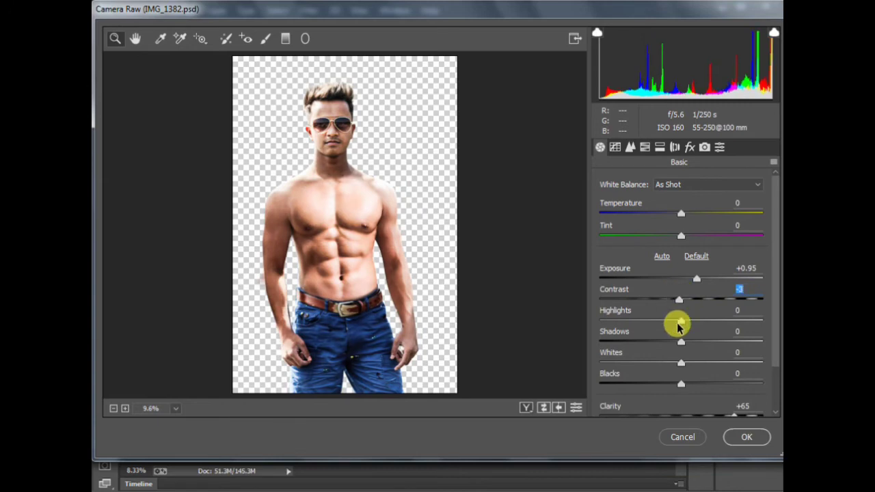
left_click_drag(683, 216, 687, 216)
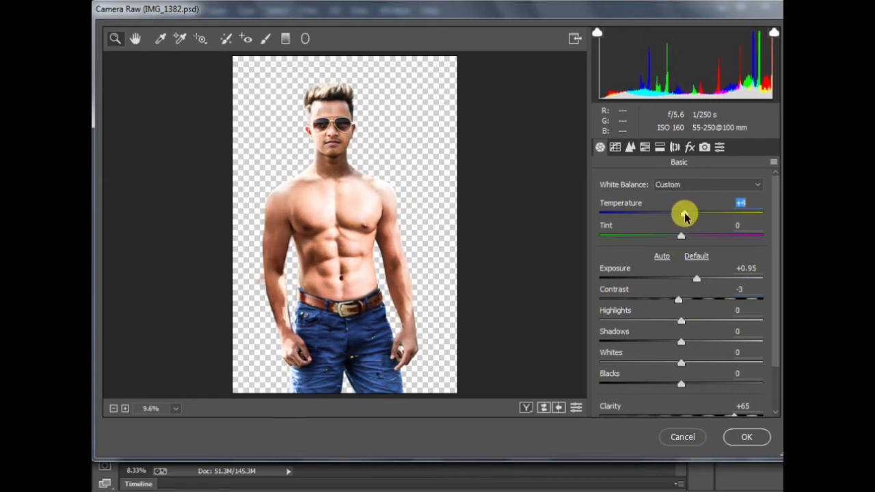
mouse_move(683, 299)
left_mouse_down()
mouse_move(660, 297)
mouse_move(696, 299)
mouse_move(671, 299)
left_mouse_up()
mouse_move(681, 362)
left_mouse_down()
mouse_move(647, 361)
mouse_move(697, 351)
mouse_move(660, 355)
mouse_move(665, 362)
left_mouse_up()
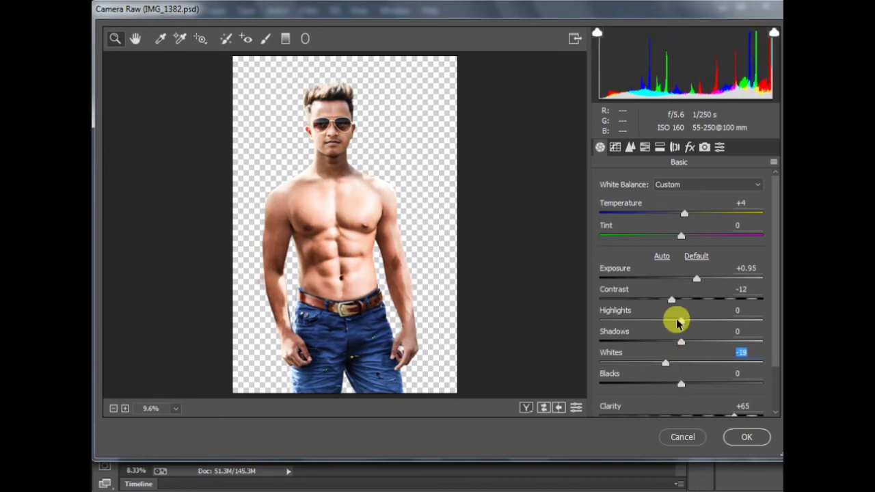
left_click_drag(678, 323, 639, 320)
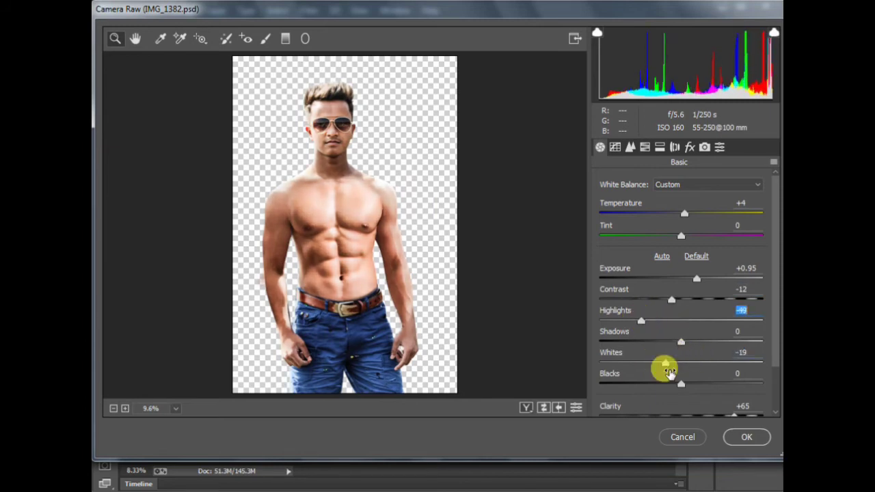
left_click(644, 147)
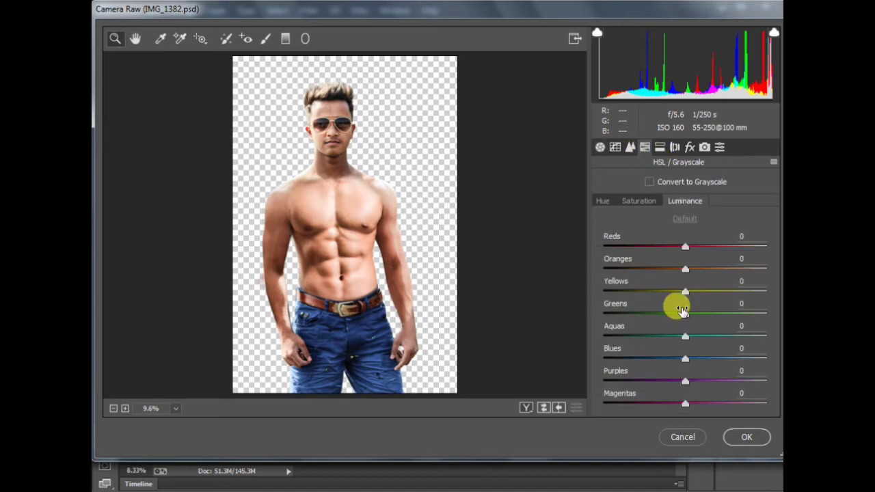
- Set saturation Blues −100, Aquas −15, Reds +35 and Oranges +26, and apply the filter
left_click(647, 201)
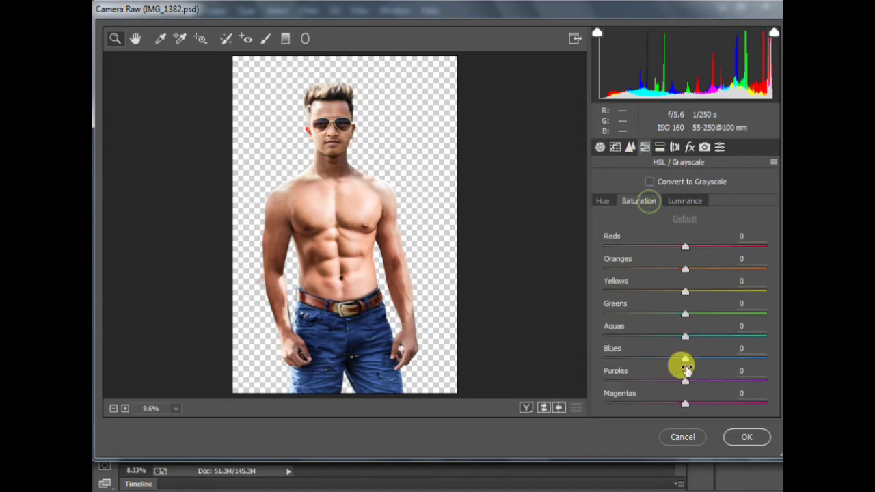
left_click_drag(685, 360, 585, 356)
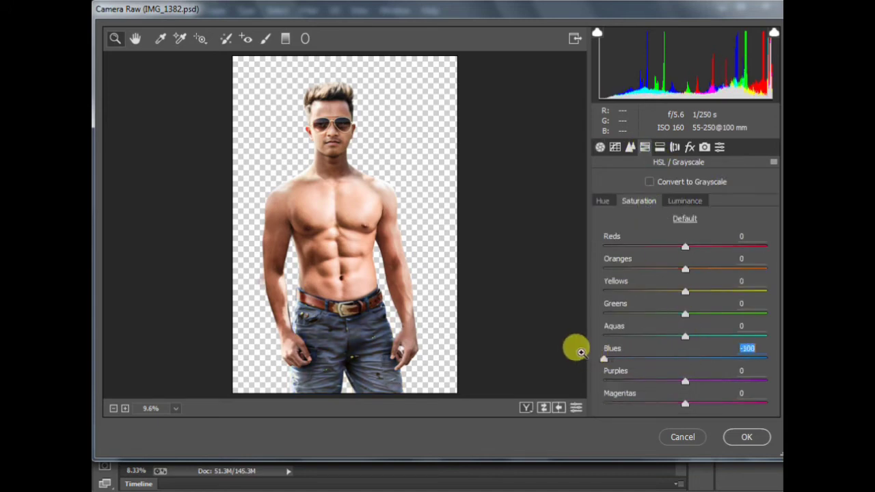
mouse_move(682, 334)
left_mouse_down()
mouse_move(661, 338)
mouse_move(682, 335)
left_mouse_up()
mouse_move(684, 247)
left_mouse_down()
mouse_move(615, 249)
mouse_move(694, 249)
left_mouse_up()
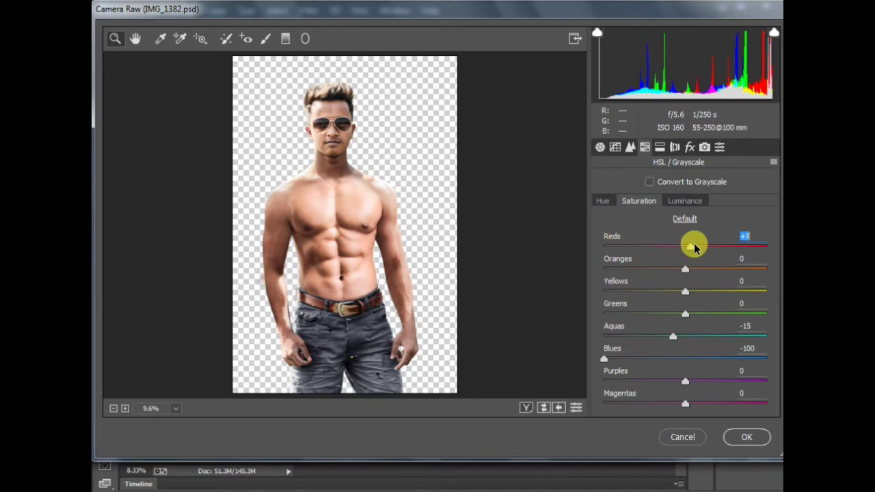
mouse_move(683, 271)
left_mouse_down()
mouse_move(617, 270)
mouse_move(697, 270)
left_mouse_up()
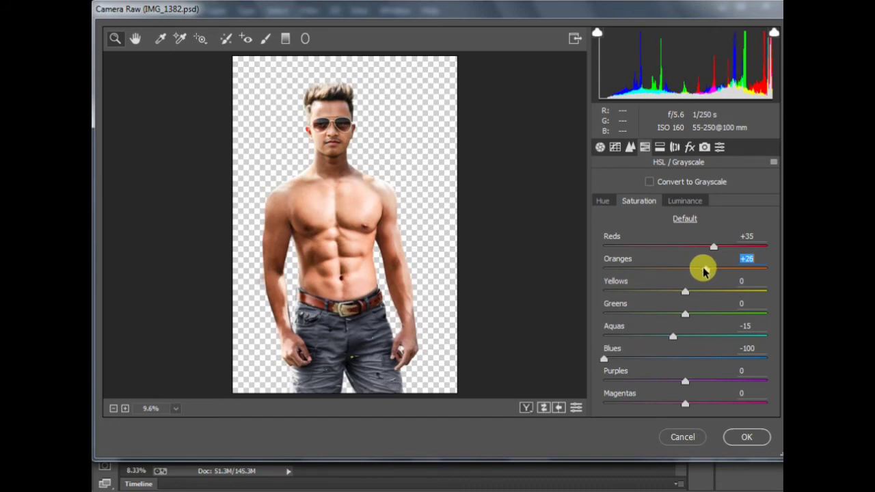
left_click(738, 436)
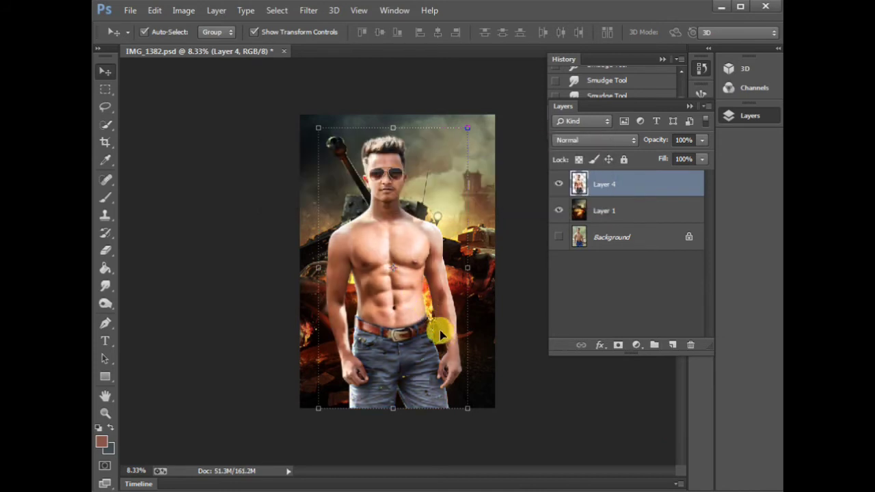
- Apply a 44.2-pixel Gaussian Blur to the tank background on Layer 1
key("ctrl+minus")
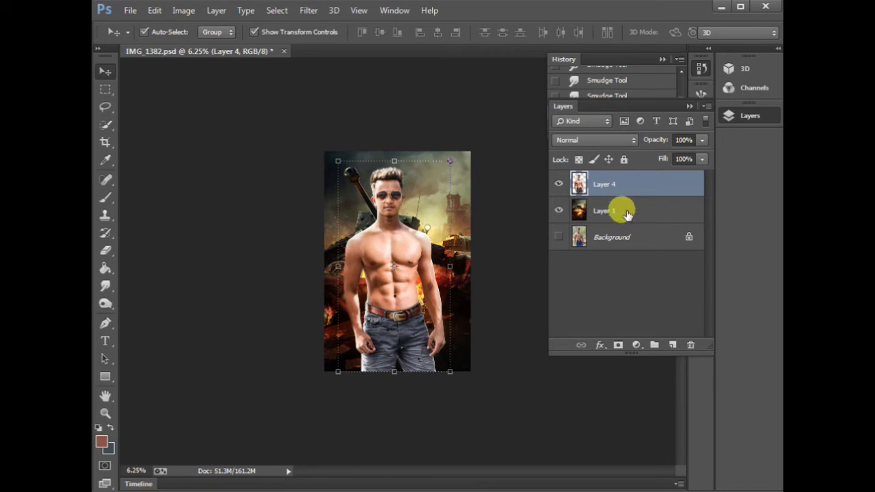
left_click(626, 210)
left_click(311, 11)
mouse_move(315, 160)
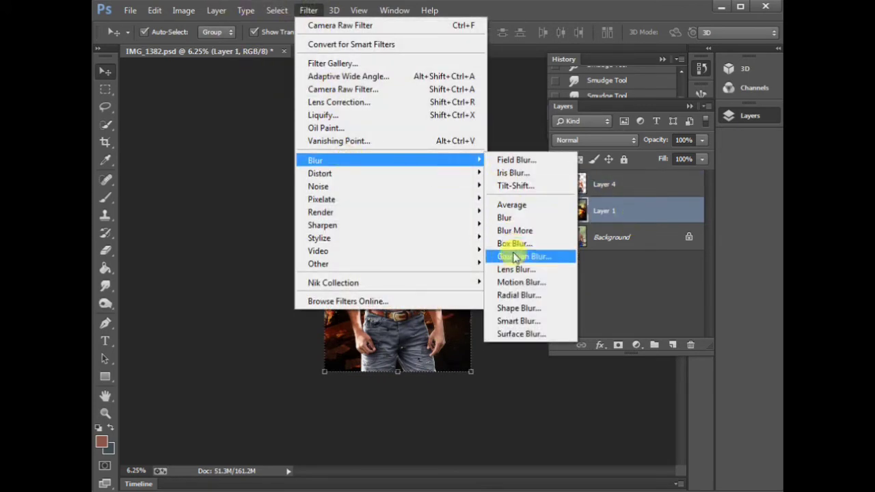
left_click(519, 256)
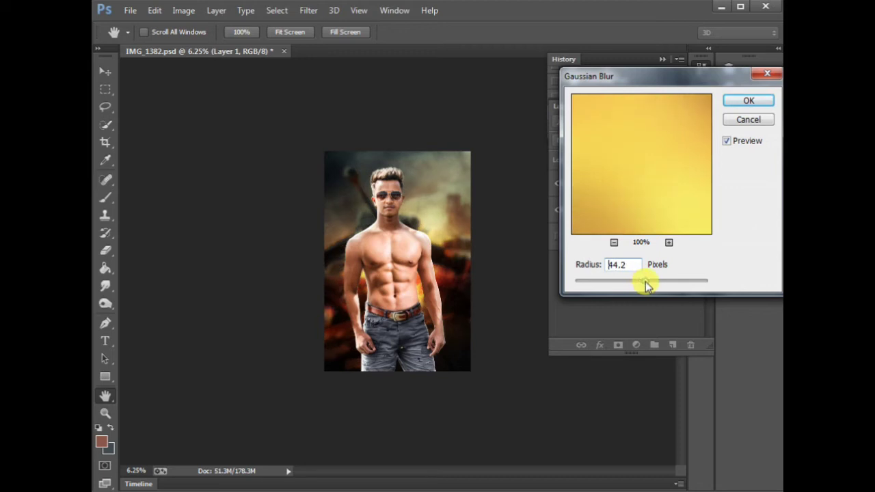
left_click(728, 100)
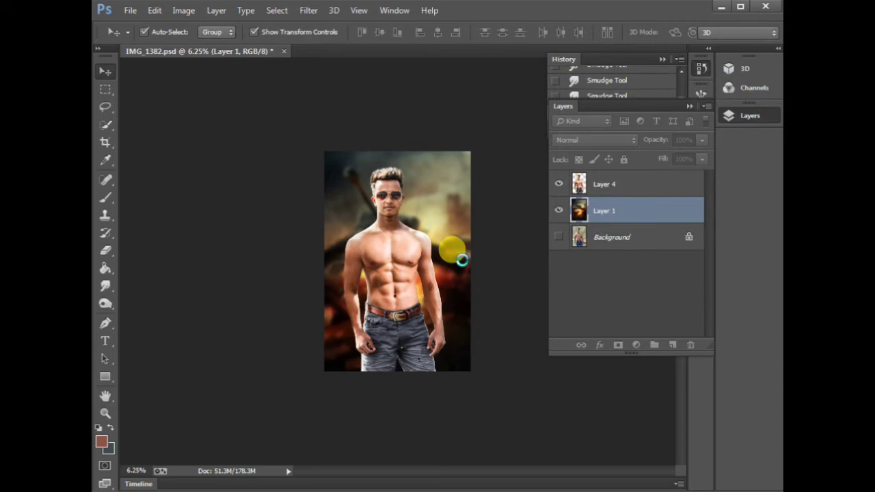
key("ctrl+plus")
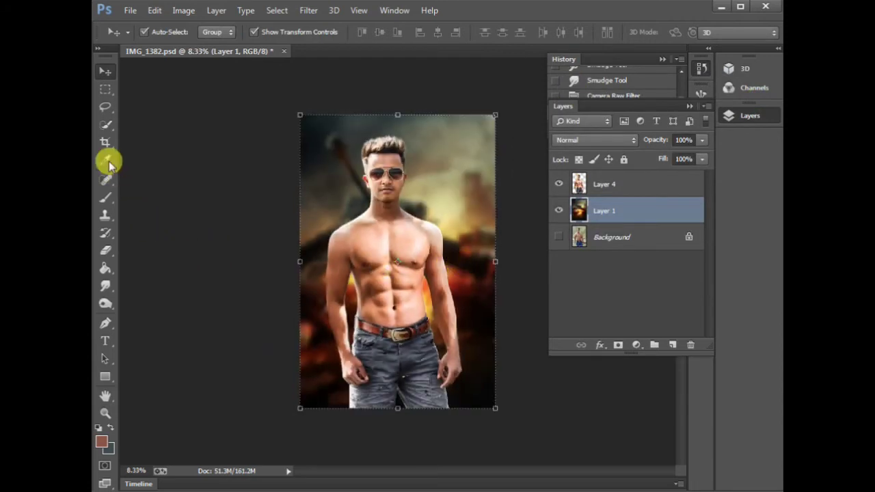
left_click(104, 341)
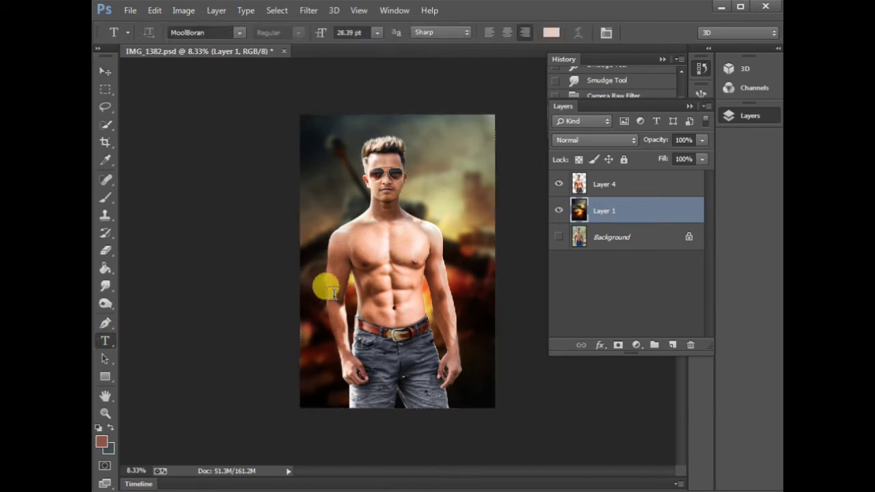
- Commit the Bagi text, raise it above the man, scale it down and move it to the hips
left_click(332, 294)
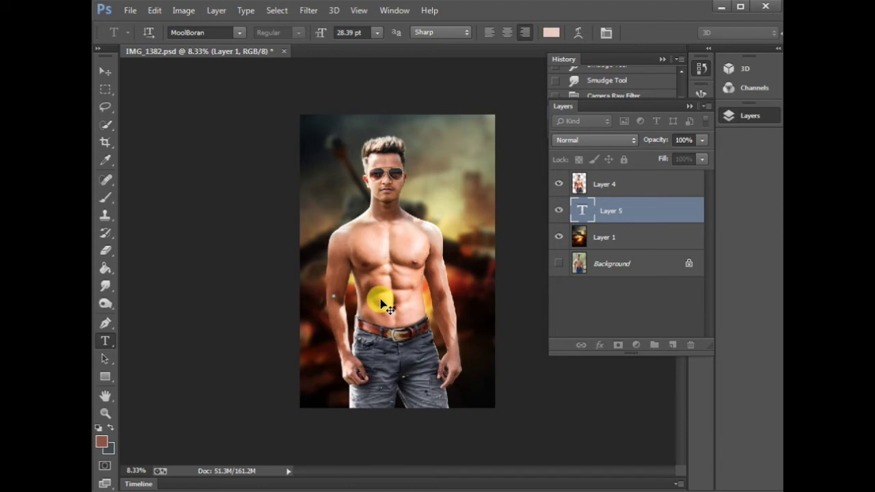
key("ctrl+Return")
key("v")
key("ctrl+bracketright")
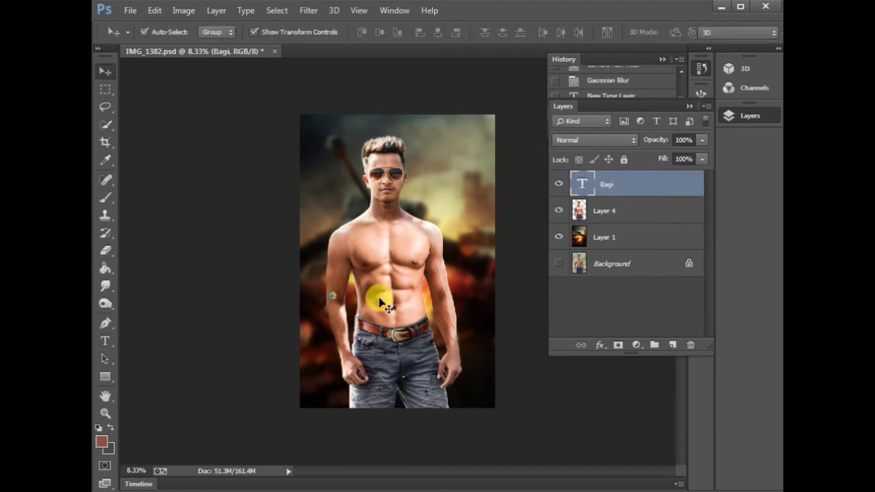
key("ctrl+t")
left_click_drag(350, 280, 372, 256)
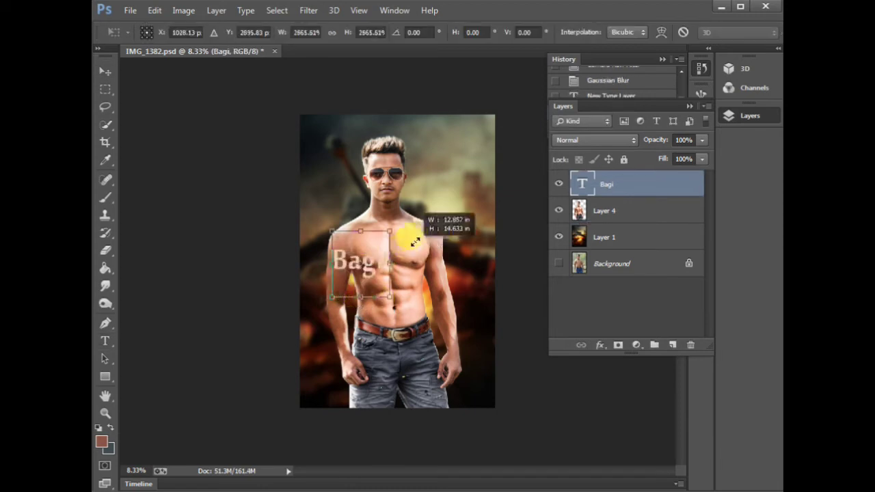
key("Return")
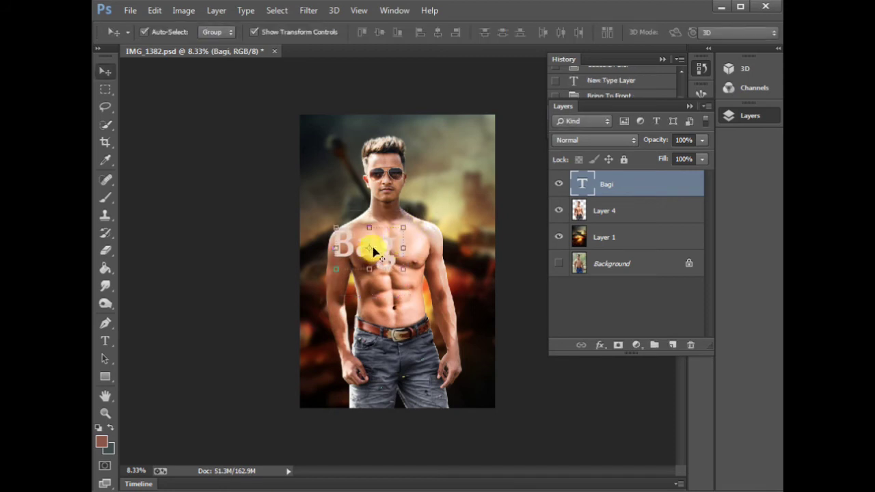
left_click_drag(383, 253, 395, 352)
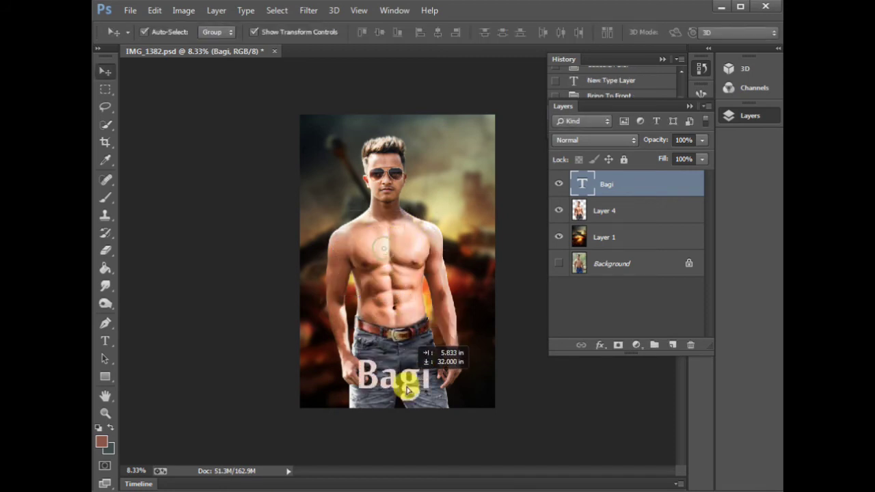
- Retype the title as capital 'BAGI' and open the Character settings
key("t")
double_click(395, 352)
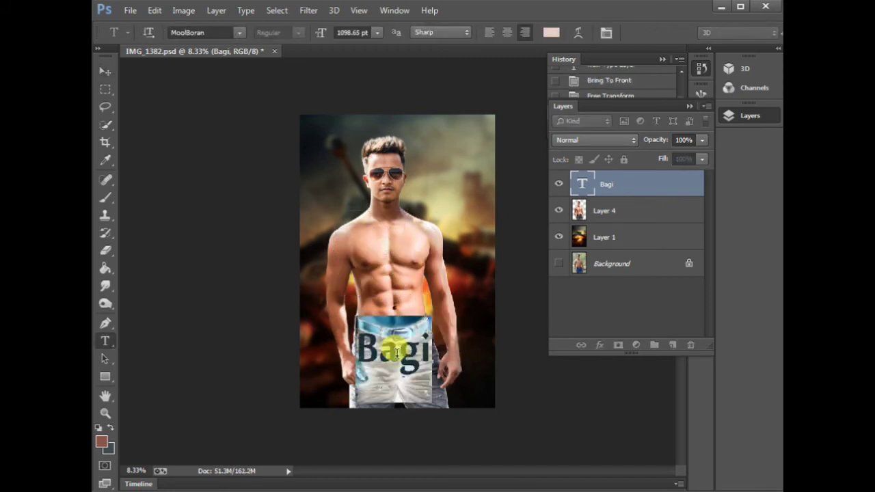
type("BAGI")
key("ctrl+Return")
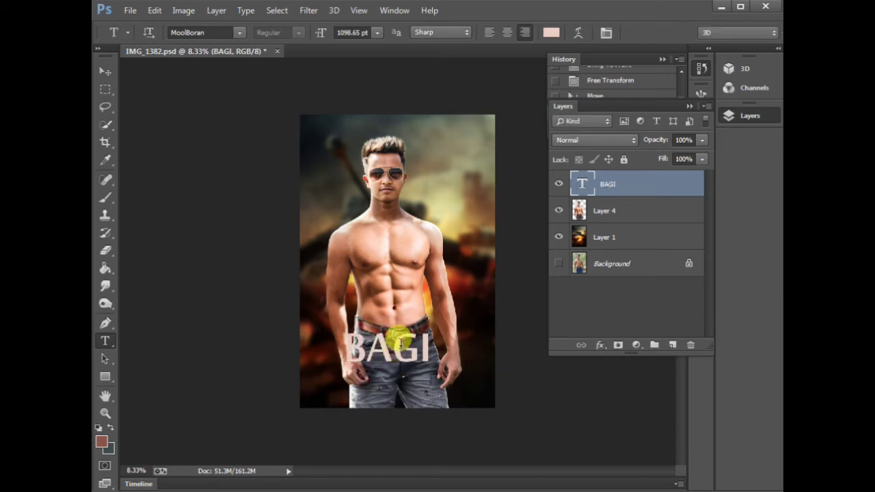
key("v")
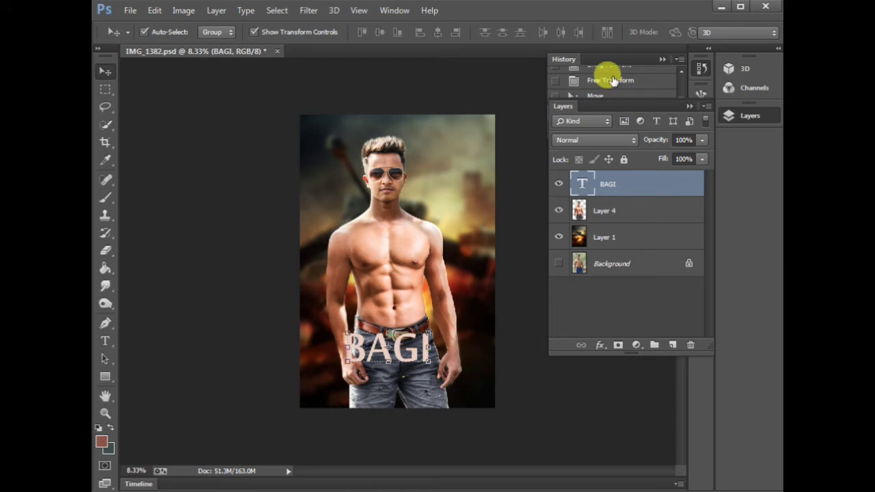
left_click(730, 117)
left_click(701, 199)
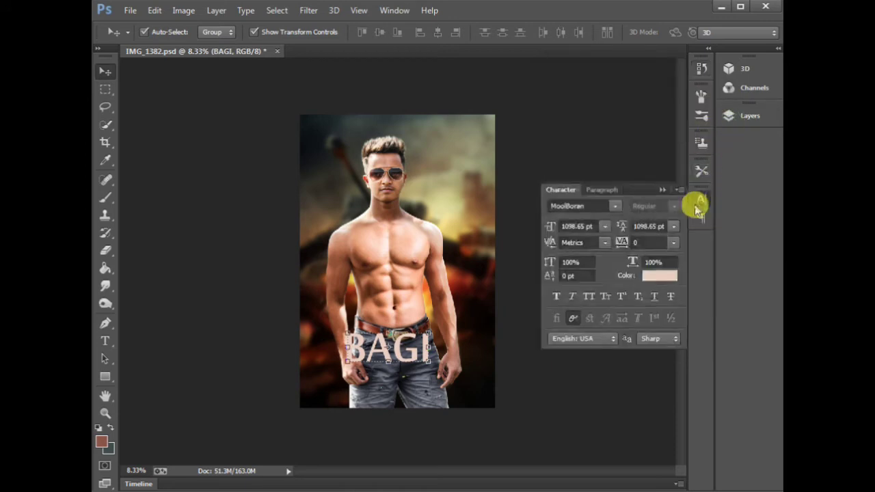
- Set the BAGI text colour to red, C0 M100 Y100 K0
left_click(653, 276)
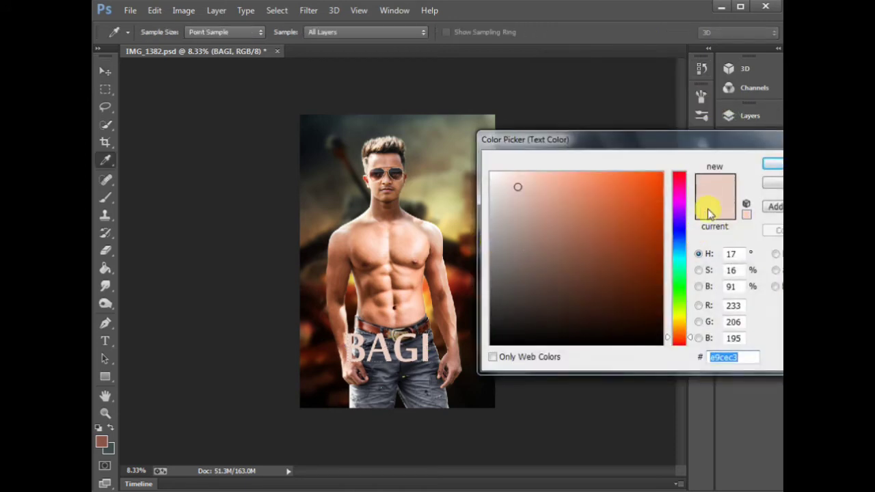
left_click_drag(750, 139, 663, 130)
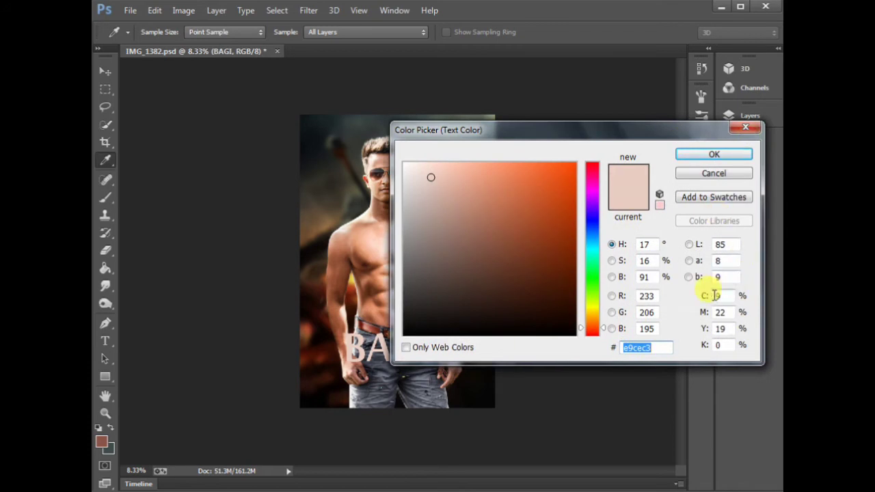
type("0")
key("Tab")
type("100")
key("Tab")
type("100")
key("Return")
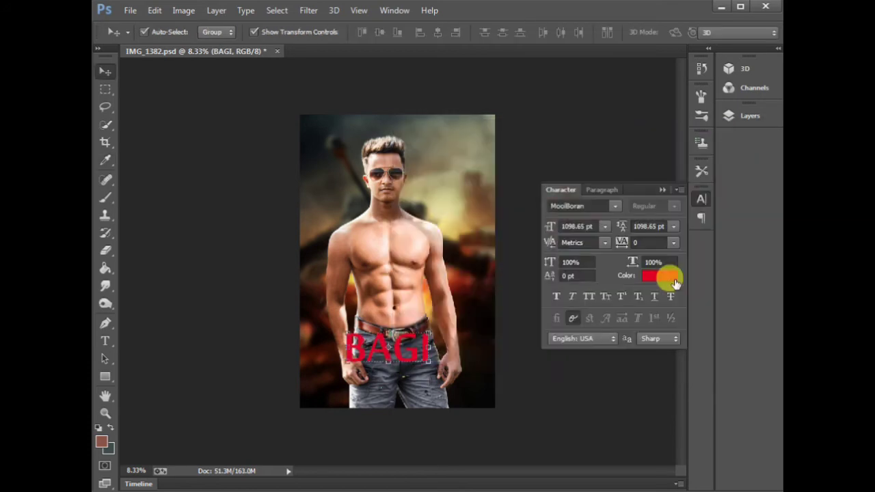
- Free Transform the BAGI title, shrinking it slightly then enlarging it around its centre
key("ctrl+t")
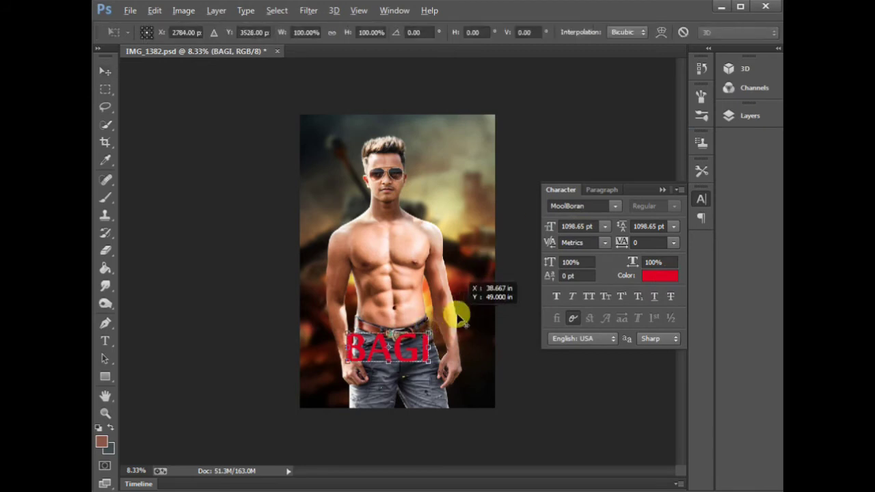
left_click_drag(435, 309, 431, 317)
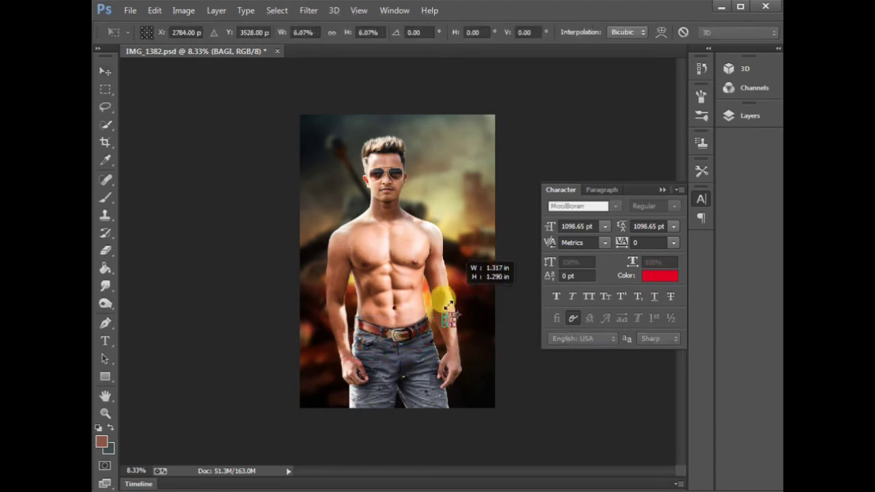
key("Return")
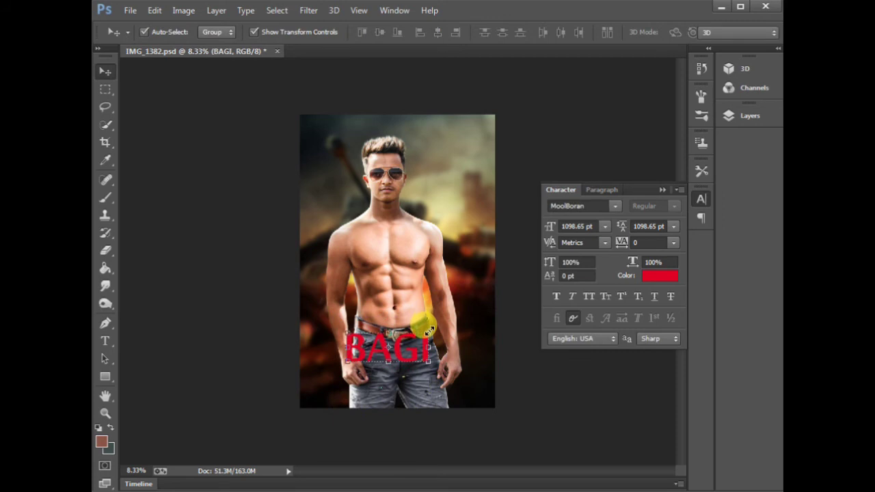
key("ctrl+t")
left_click_drag(430, 315, 460, 288)
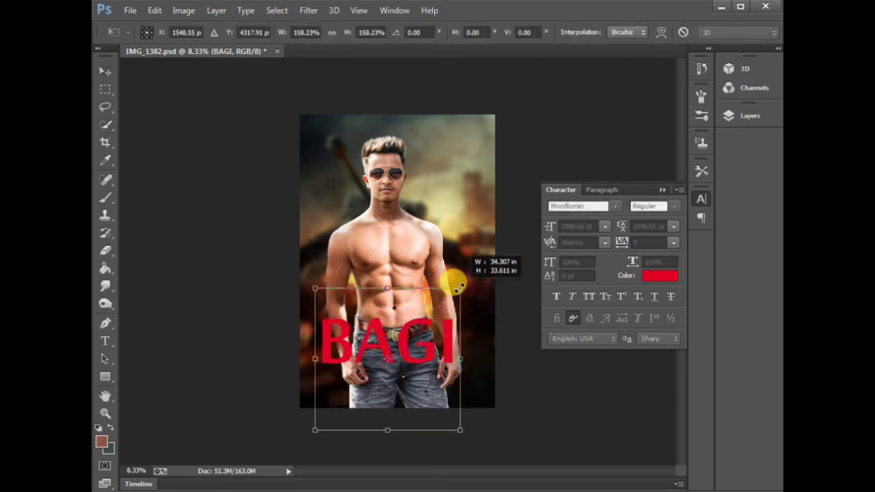
key("Return")
- Switch the title to Arial Bold, scale it to about 70% over the hips, and show rulers
left_click(577, 205)
type("Arial")
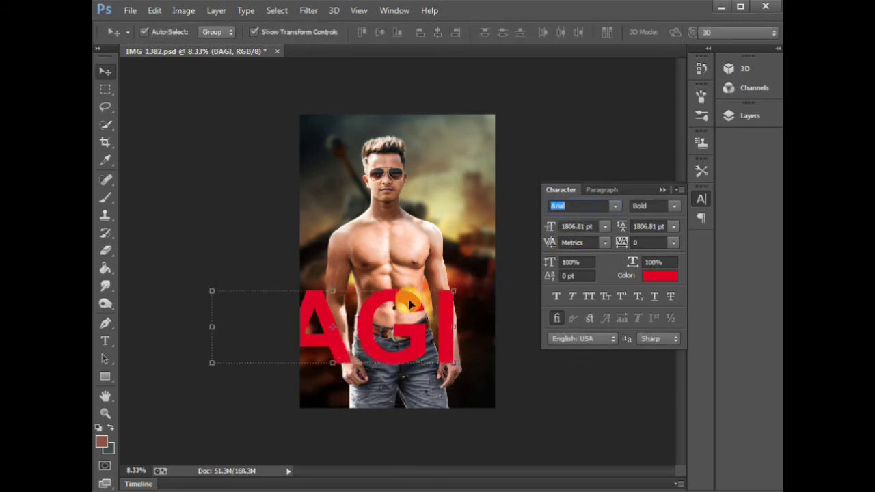
key("ctrl+t")
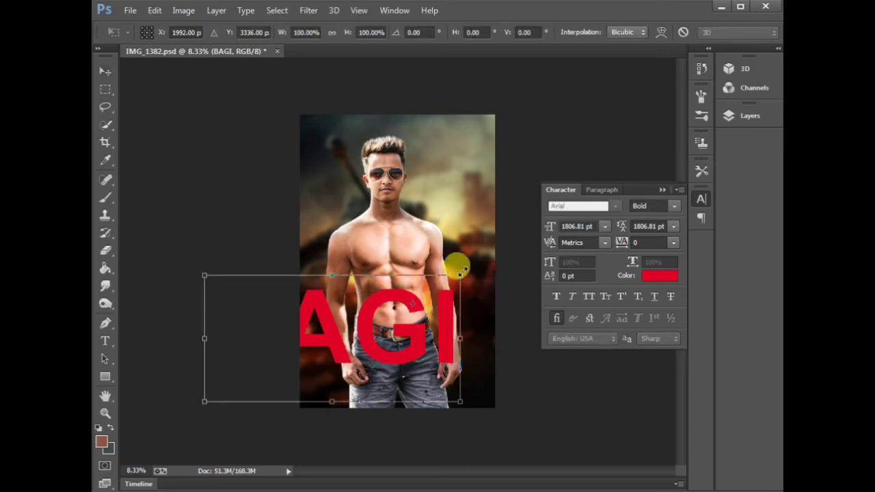
key("Return")
key("ctrl+t")
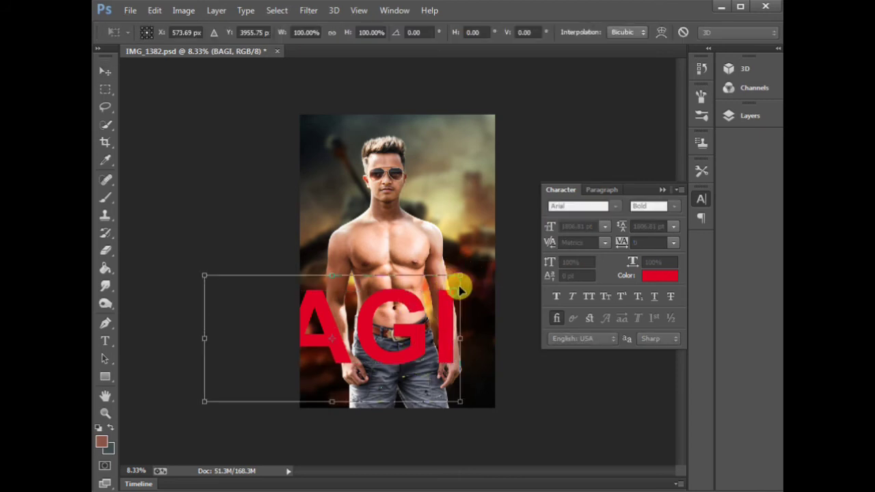
left_click_drag(459, 290, 418, 287)
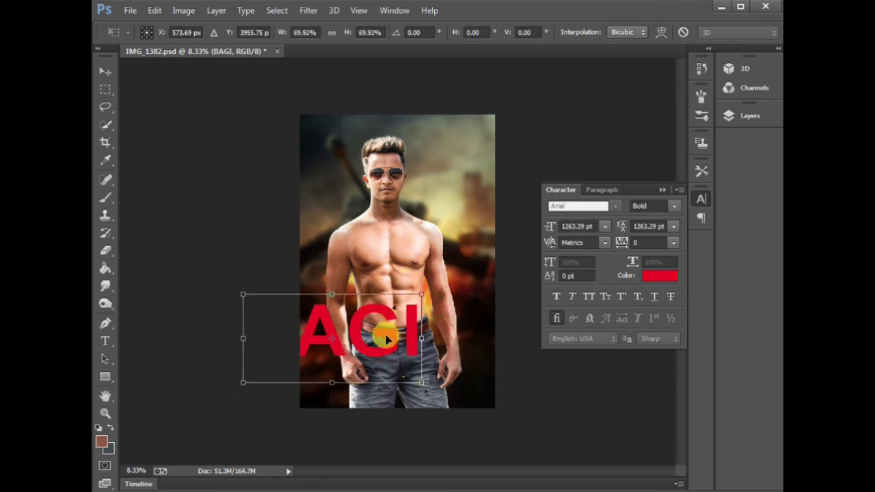
left_click_drag(387, 339, 446, 357)
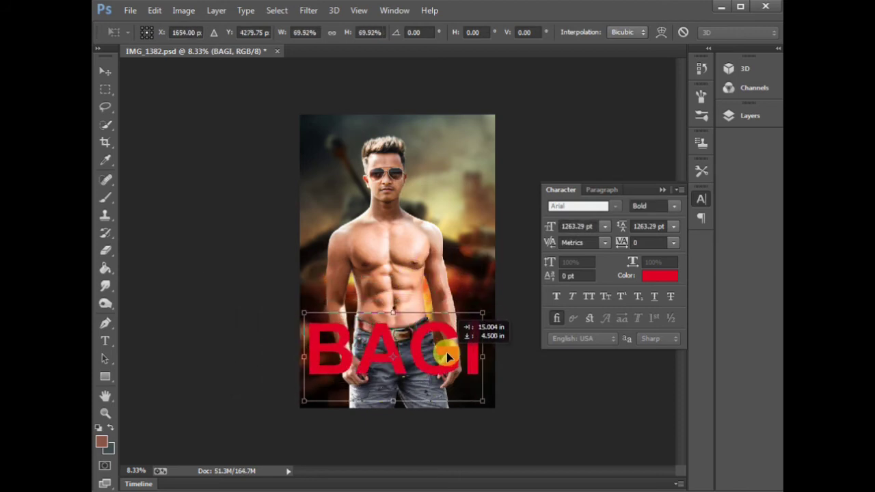
key("Return")
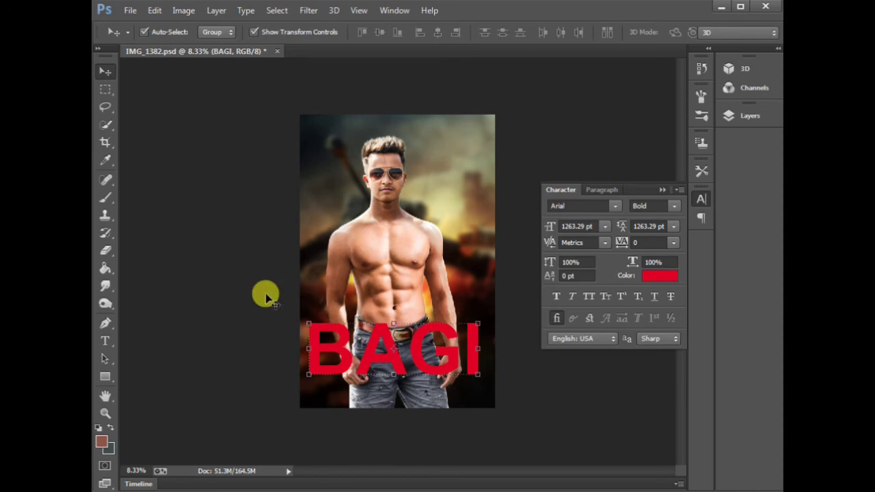
key("ctrl+r")
- Add a centre vertical guide, duplicate the BAGI text, and merge both copies into one layer
left_click_drag(373, 158, 399, 157)
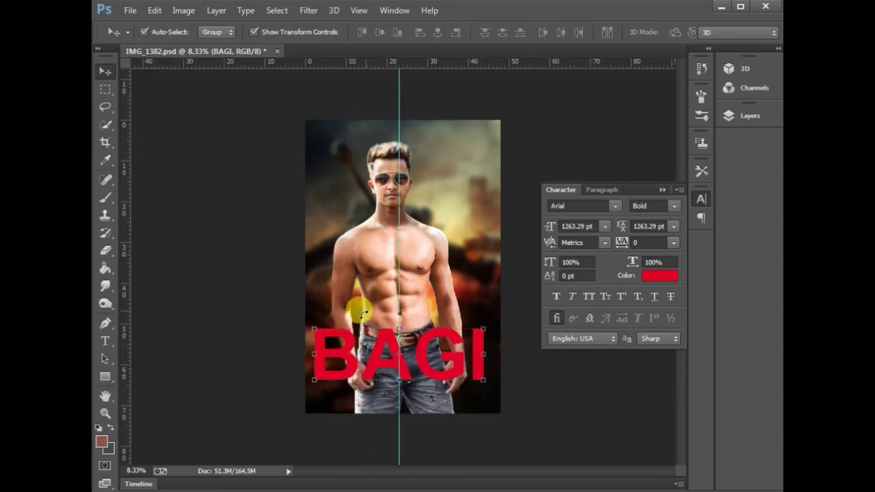
left_click_drag(374, 354, 379, 356)
left_click(378, 356)
key("Return")
left_click_drag(378, 367, 374, 367)
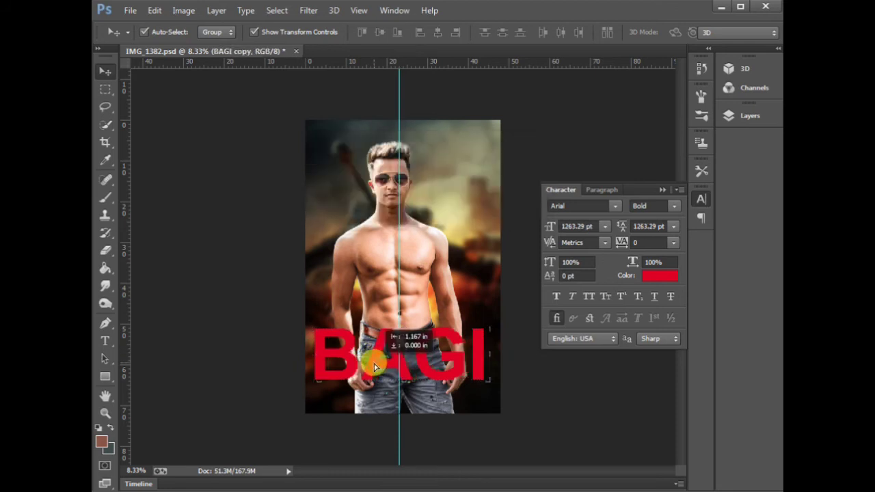
left_click(744, 115)
left_click(602, 201, "shift")
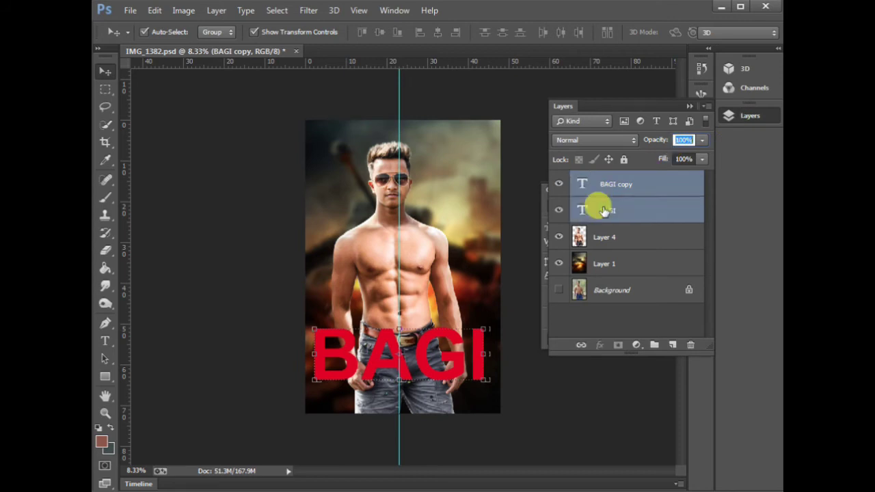
key("ctrl+e")
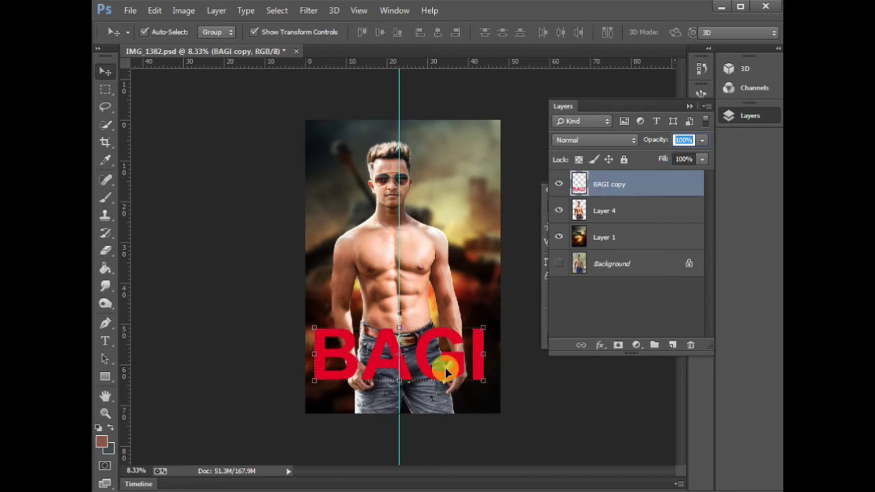
- Resize and tilt the merged BAGI title about -8.6° across the jeans
key("Tab")
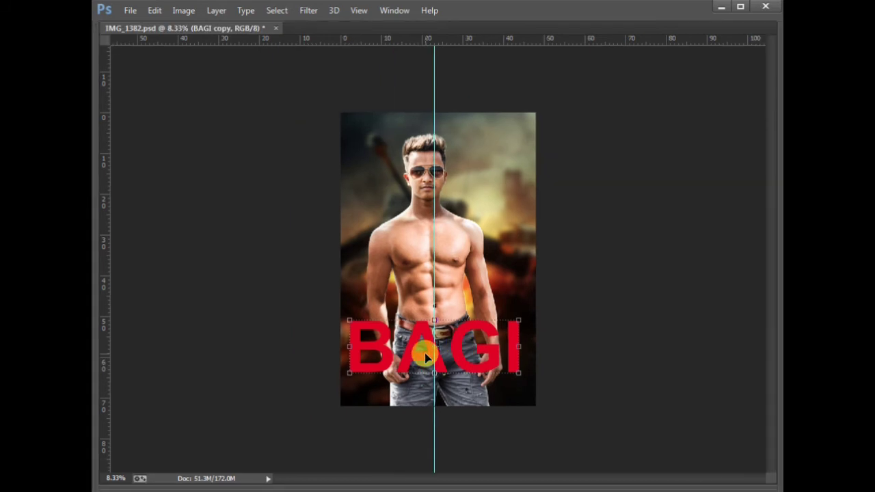
key("ctrl+plus")
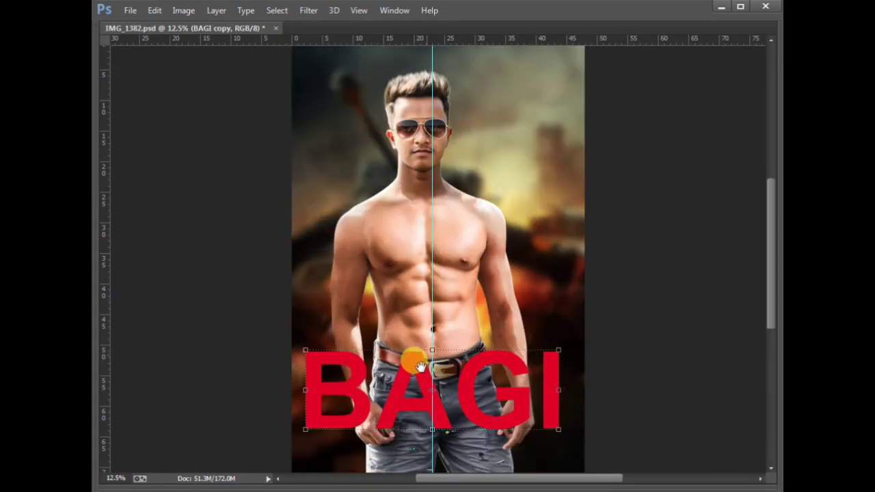
left_click_drag(420, 367, 417, 250)
mouse_move(554, 226)
left_mouse_down()
mouse_move(539, 229)
mouse_move(549, 197)
left_mouse_up()
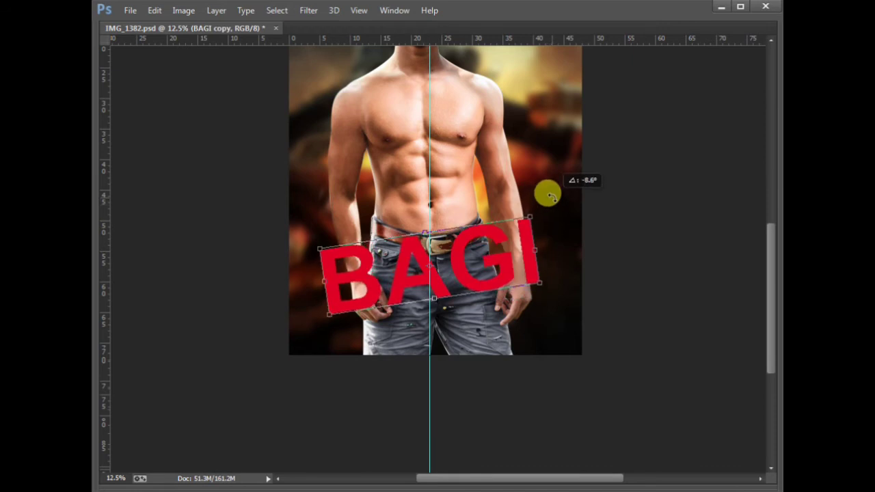
key("Return")
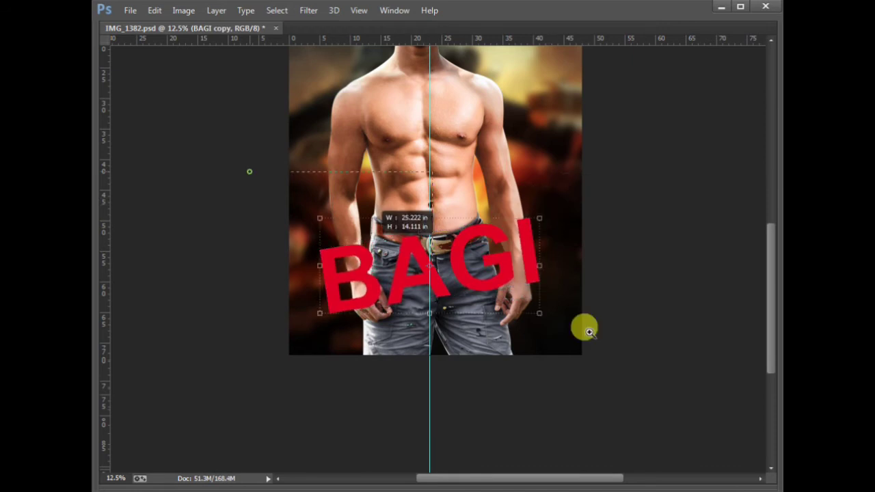
left_click_drag(589, 331, 543, 326)
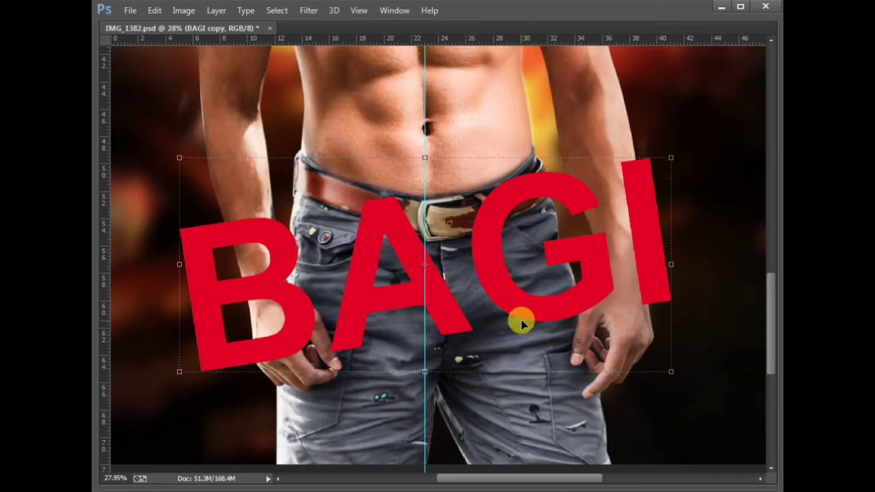
key("Tab")
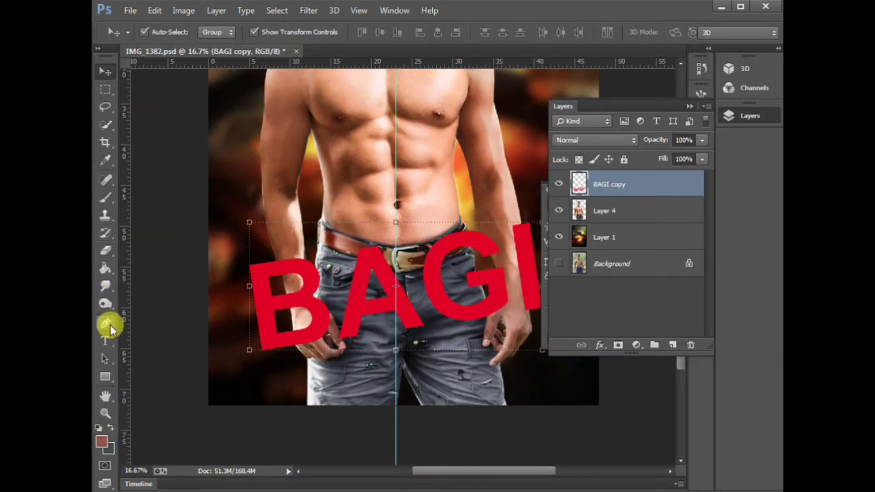
- Trace a pen path around the lower part of BAGI and convert it to a selection
left_click(106, 323)
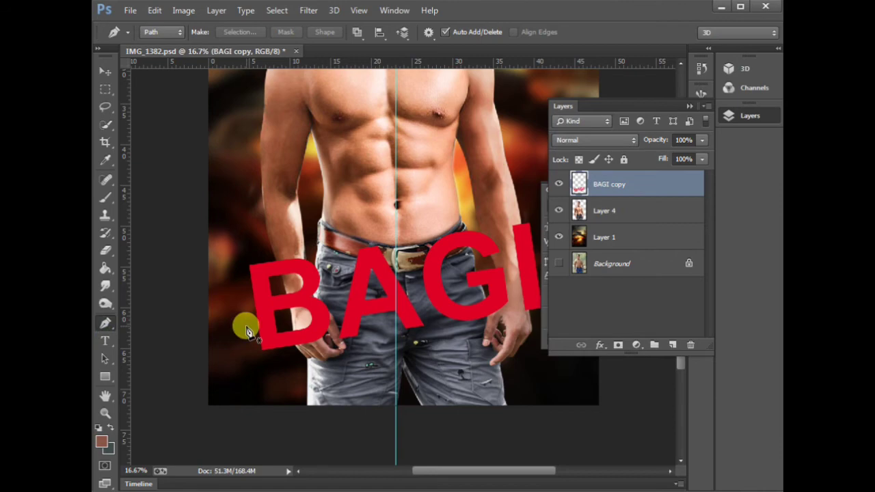
key("Tab")
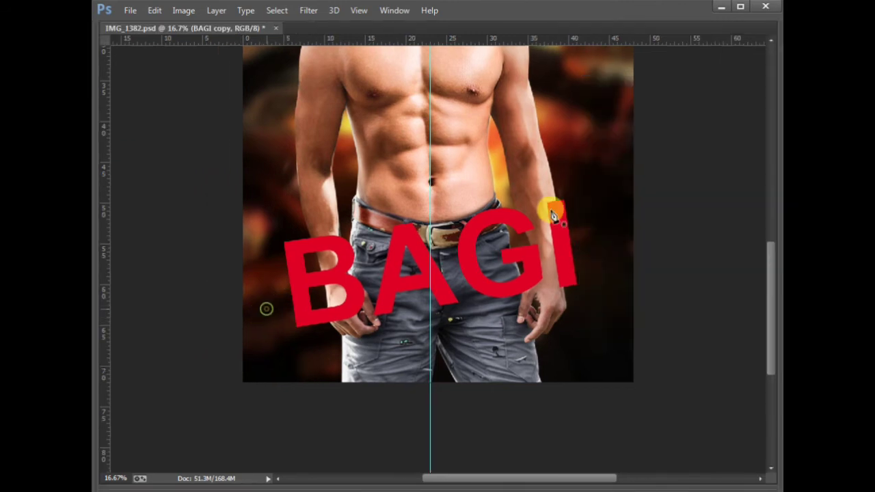
left_click_drag(554, 216, 601, 203)
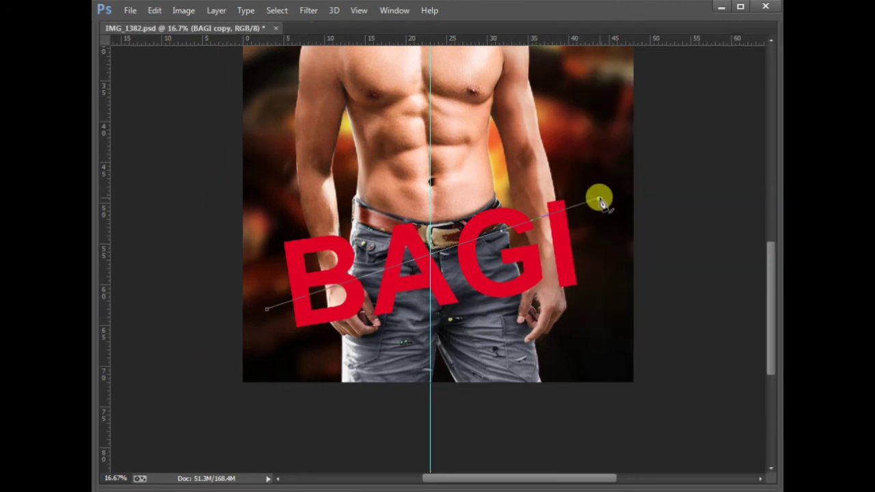
left_click(611, 236)
left_click(603, 305)
left_click_drag(316, 373, 259, 352)
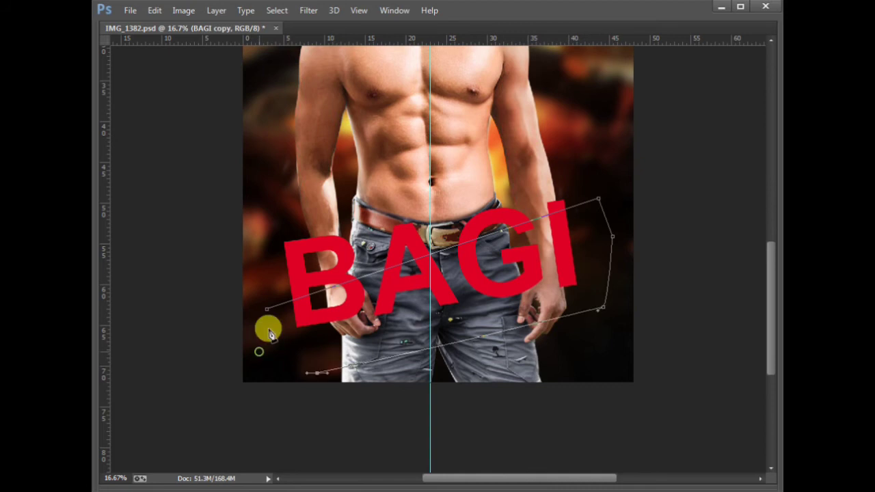
left_click(268, 312)
key("ctrl+Return")
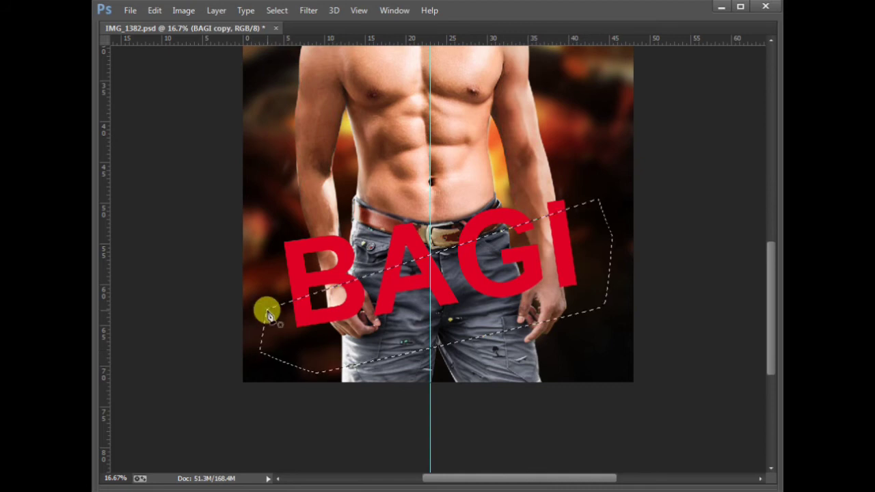
- Cut the selected lower BAGI slice to a new layer and offset it up and left
key("Tab")
key("v")
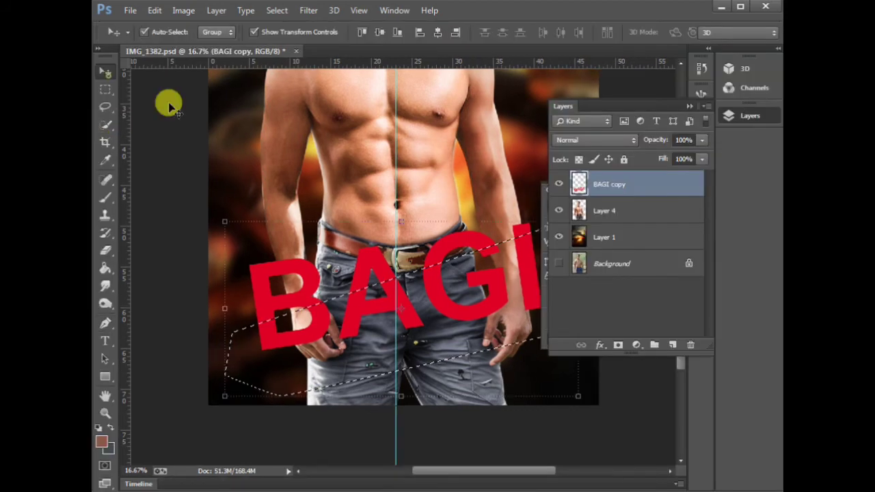
key("ctrl+shift+j")
mouse_move(453, 296)
left_mouse_down()
mouse_move(358, 286)
mouse_move(364, 316)
left_mouse_up()
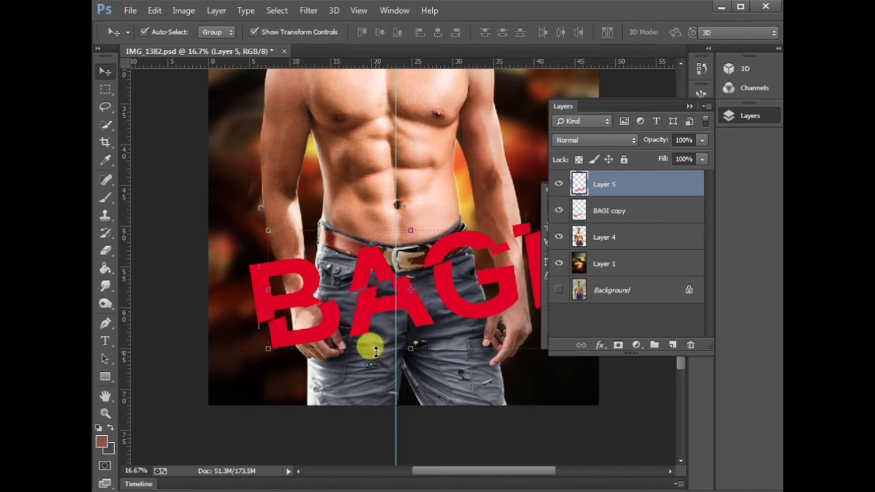
- Nudge the BAGI pieces into place, merge them into Layer 5, and add empty Layer 6
left_click(255, 270, "shift")
key("ctrl+minus")
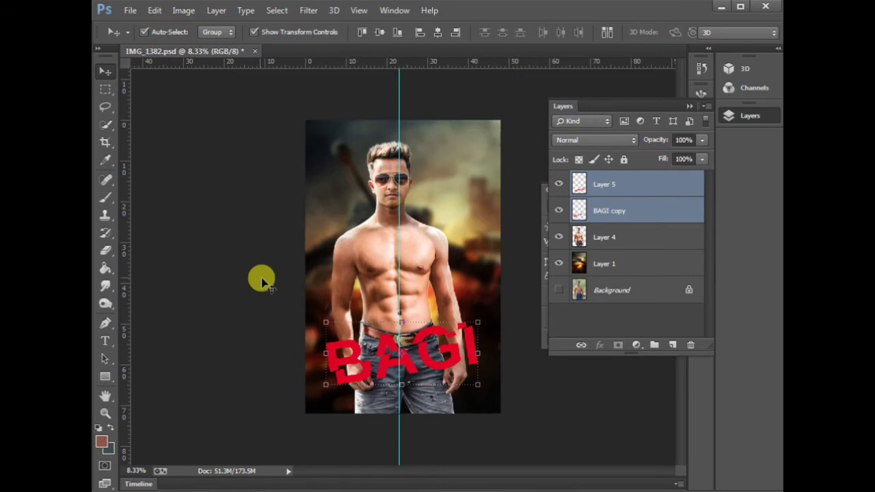
key("shift+Left")
key("shift+Left")
key("shift+Left")
key("shift+Left")
key("shift+Left")
key("shift+Left")
key("shift+Down")
key("shift+Down")
key("shift+Down")
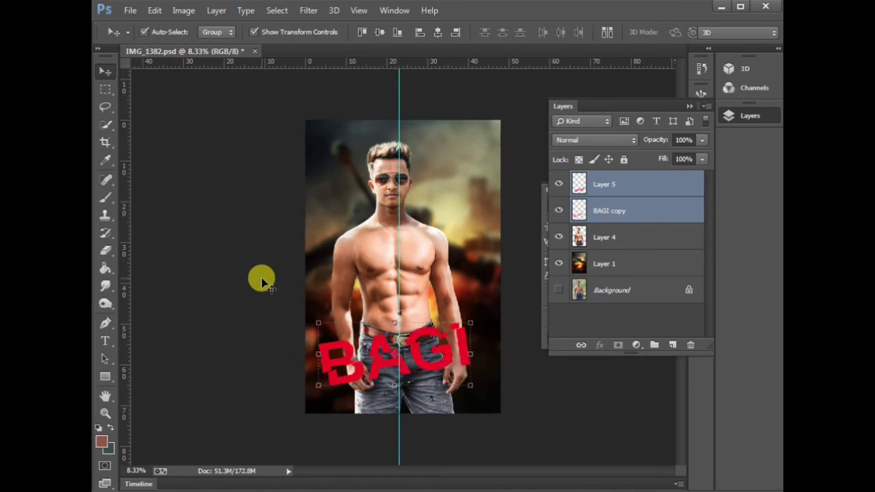
key("shift+Down")
key("shift+Down")
key("shift+Down")
key("shift+Right")
key("shift+Right")
key("shift+Right")
key("shift+Left")
key("ctrl+e")
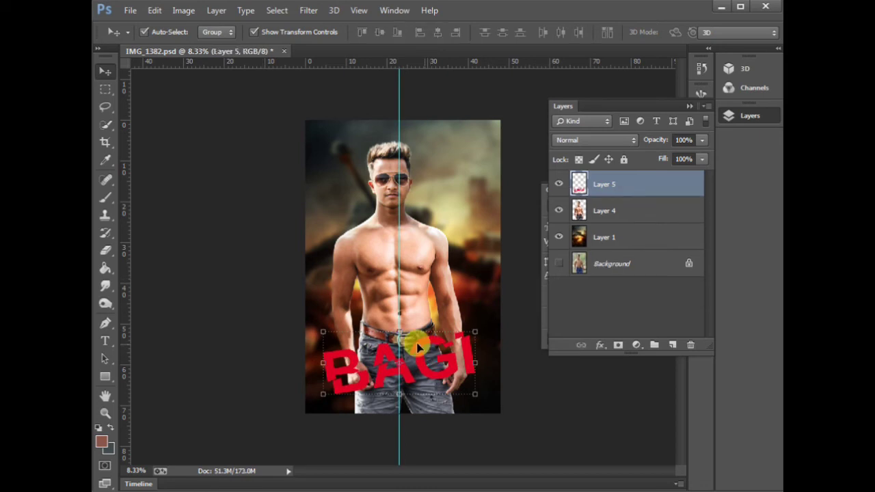
left_click(671, 345)
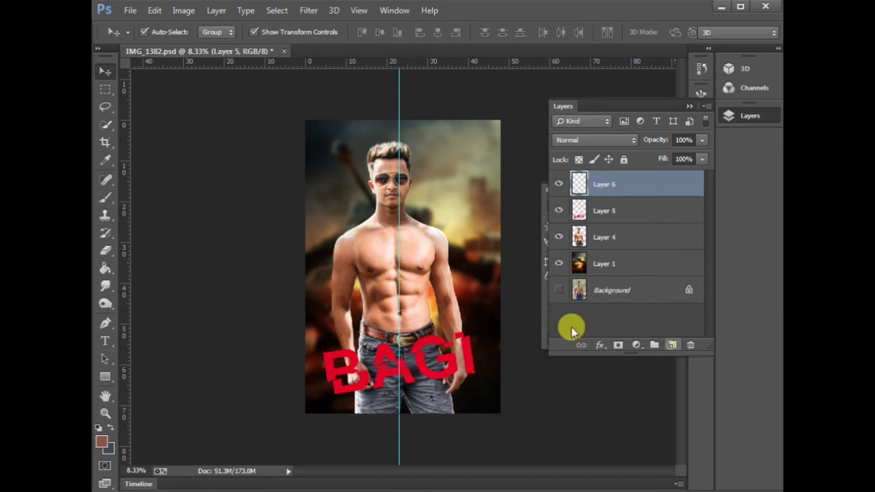
- Sample a dark red from the image as the brush foreground colour
left_click(107, 199)
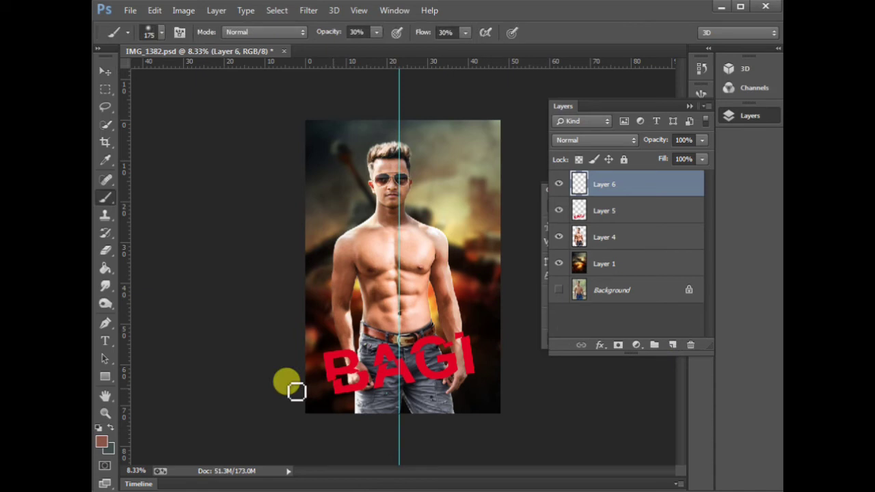
left_click(99, 443)
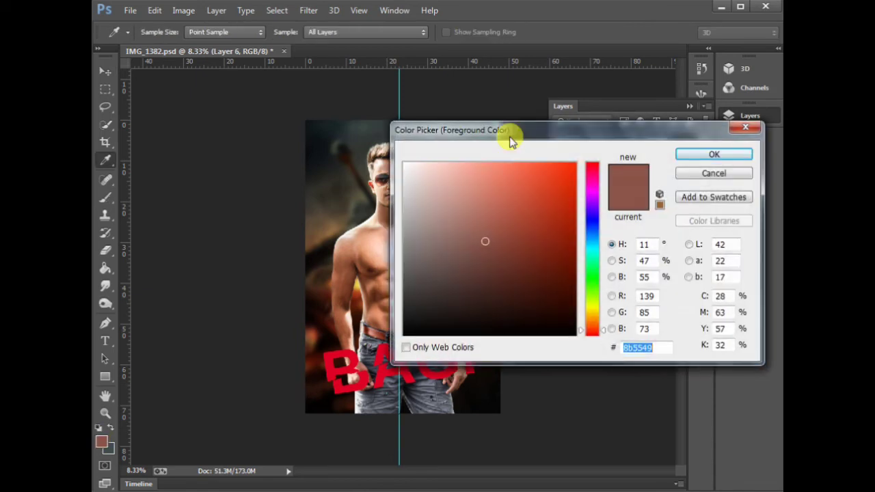
left_click_drag(533, 132, 580, 313)
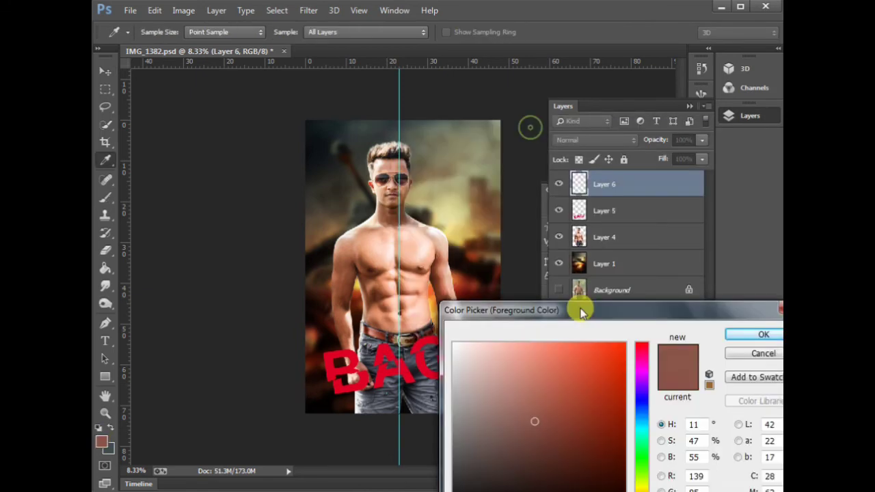
left_click(476, 274)
key("Return")
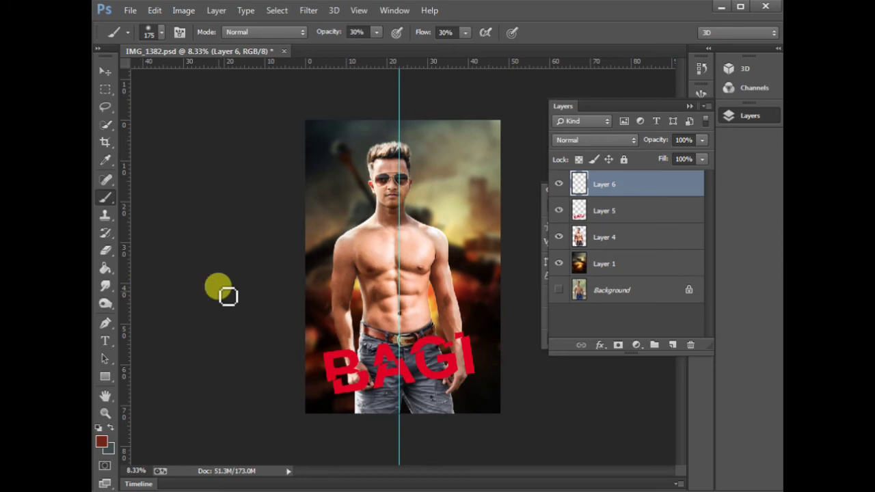
- Set the brush to 100% opacity and a large size, and paint a broad red stroke on Layer 6
mouse_move(321, 32)
left_mouse_down()
mouse_move(421, 33)
mouse_move(447, 156)
left_mouse_up()
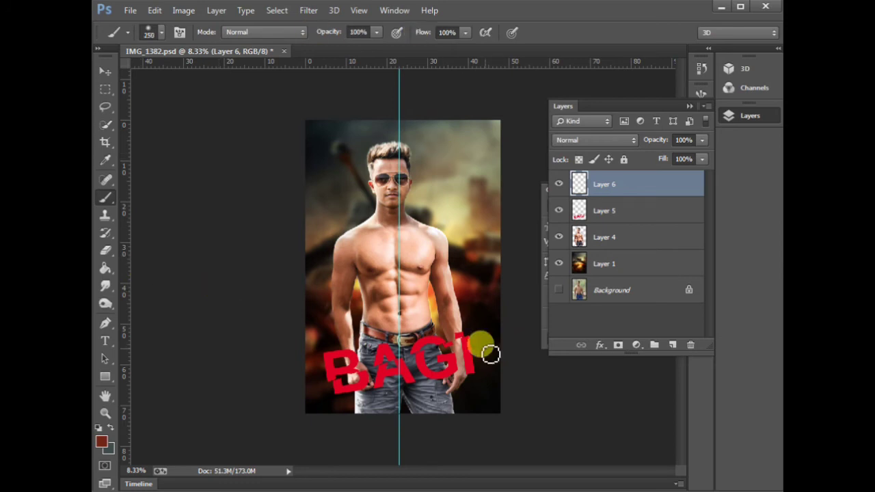
key("bracketright")
key("bracketright")
key("bracketright")
key("bracketright")
key("bracketright")
mouse_move(468, 314)
left_mouse_down()
mouse_move(391, 322)
mouse_move(230, 367)
mouse_move(495, 304)
left_mouse_up()
key("ctrl+z")
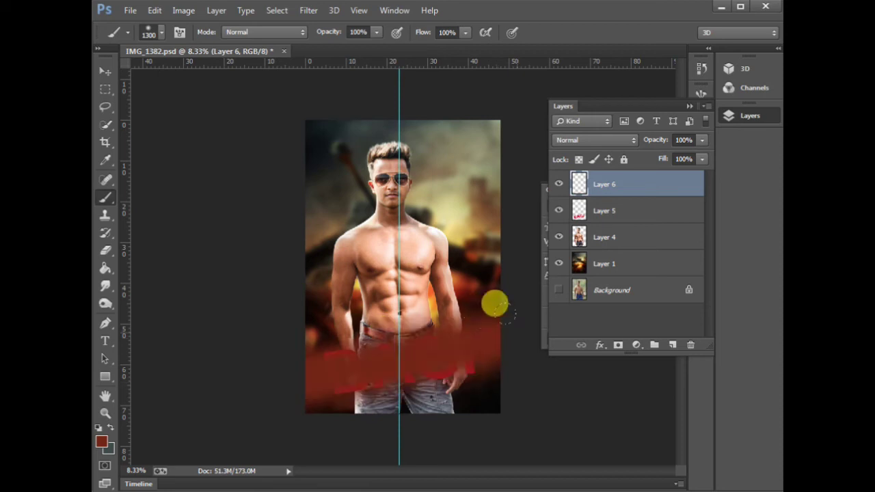
- Move Layer 5 above the red Layer 6 and open Layer 6's layer style settings
key("v")
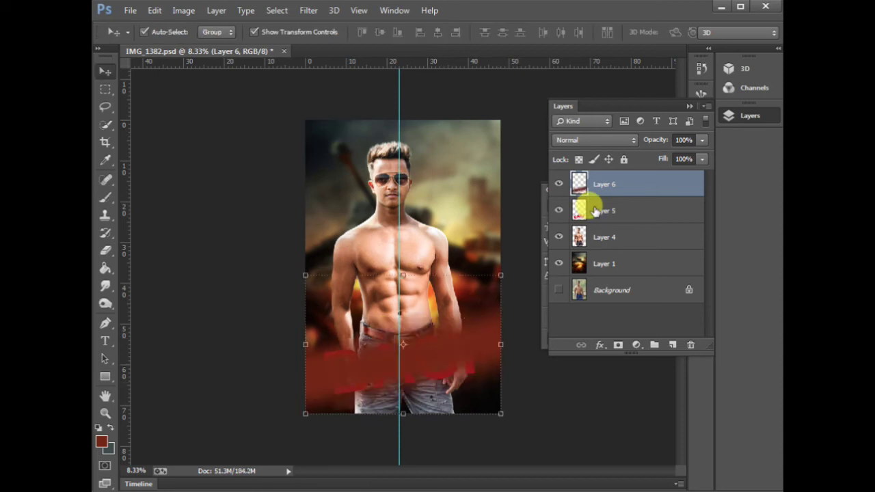
left_click_drag(603, 176, 601, 175)
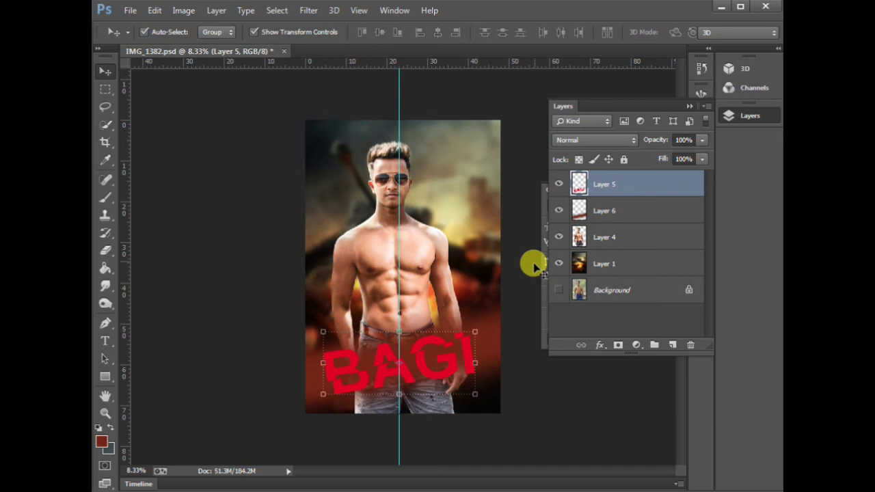
left_click(582, 220)
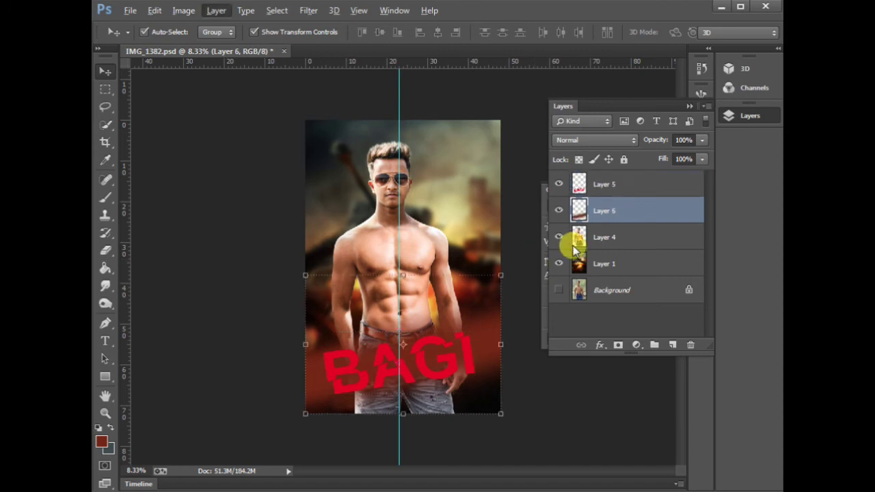
double_click(574, 251)
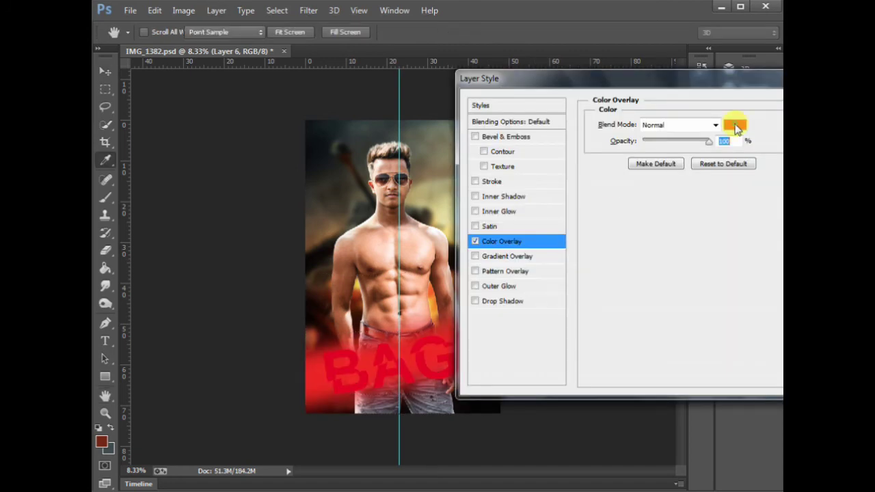
- Give Layer 6 a dark grey Color Overlay and lower its opacity to 83%
left_click(735, 125)
left_click_drag(453, 440, 457, 458)
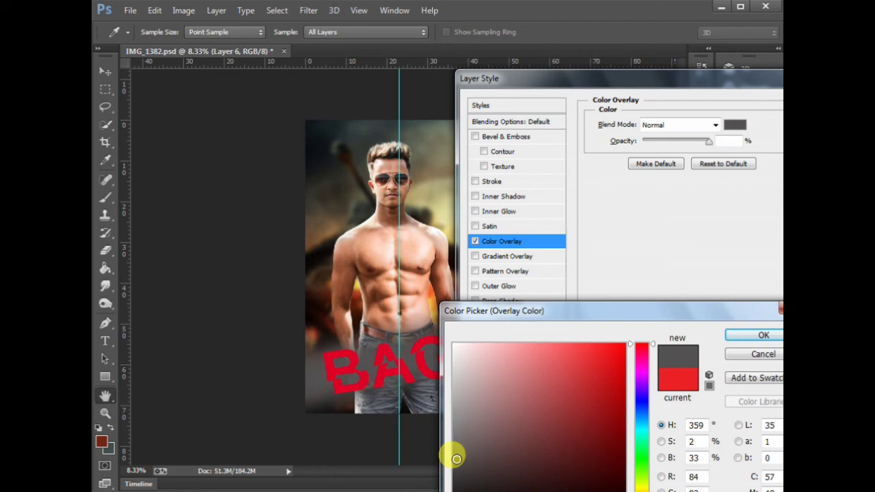
key("Escape")
key("Return")
left_click_drag(653, 145, 640, 141)
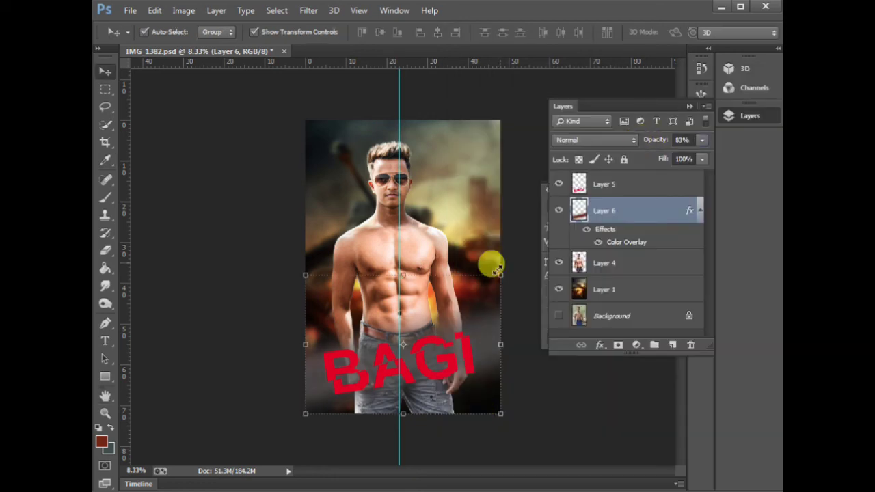
- Enlarge the painted band to about 137.7% and shift it down and right
left_click_drag(497, 271, 531, 248)
left_click_drag(471, 329, 485, 348)
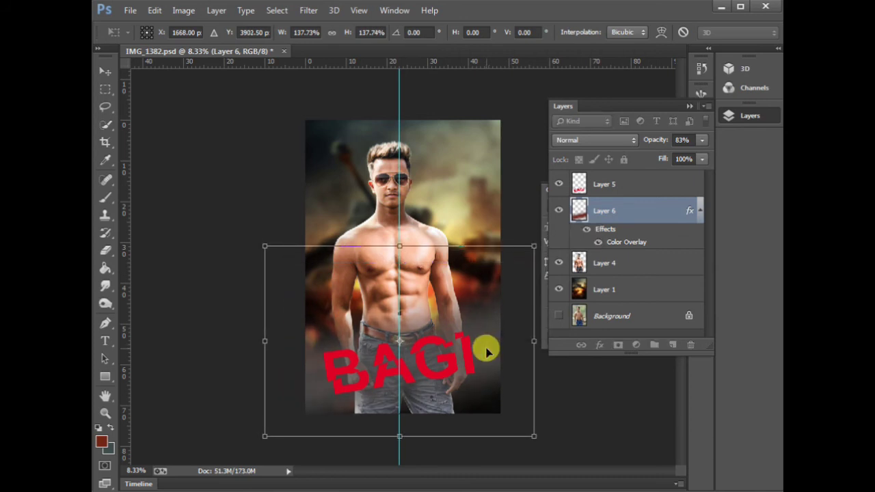
double_click(471, 354)
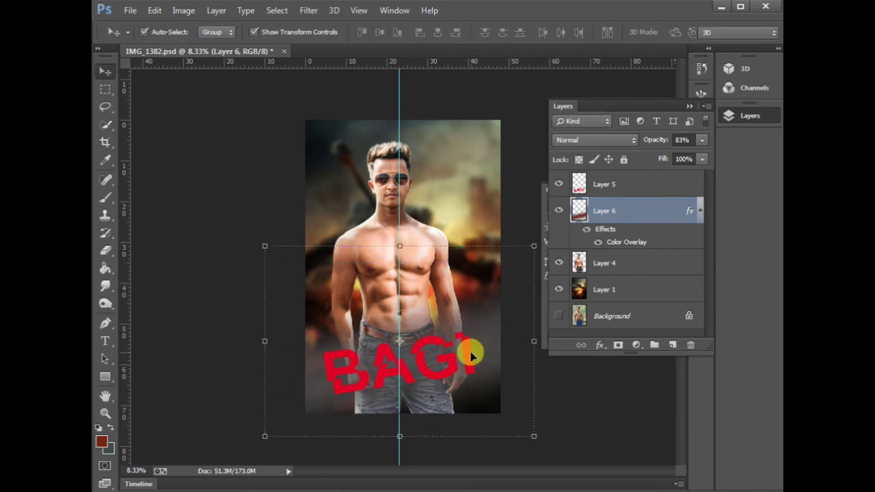
left_click(470, 354)
- Crop the image to the canvas bounds and zoom in on the face
key("c")
left_click(468, 226)
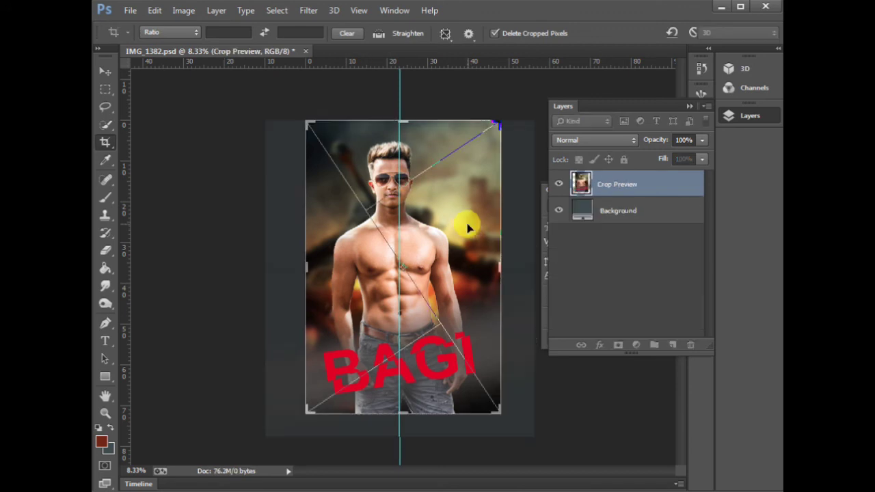
key("Return")
key("v")
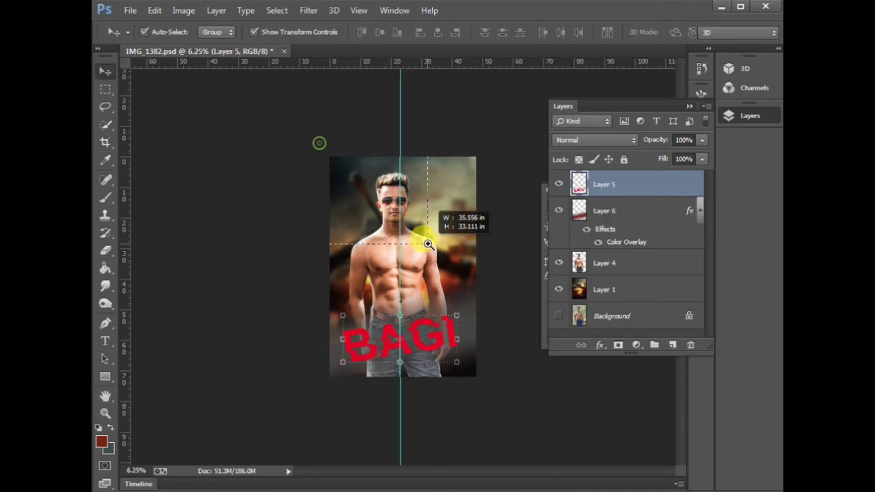
left_click_drag(427, 244, 396, 261)
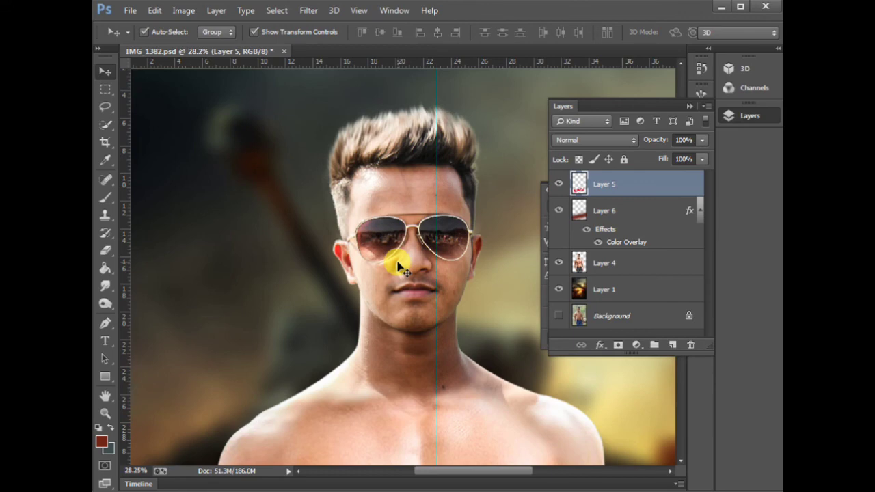
scroll(402, 269, "down", 3)
scroll(505, 287, "down", 1)
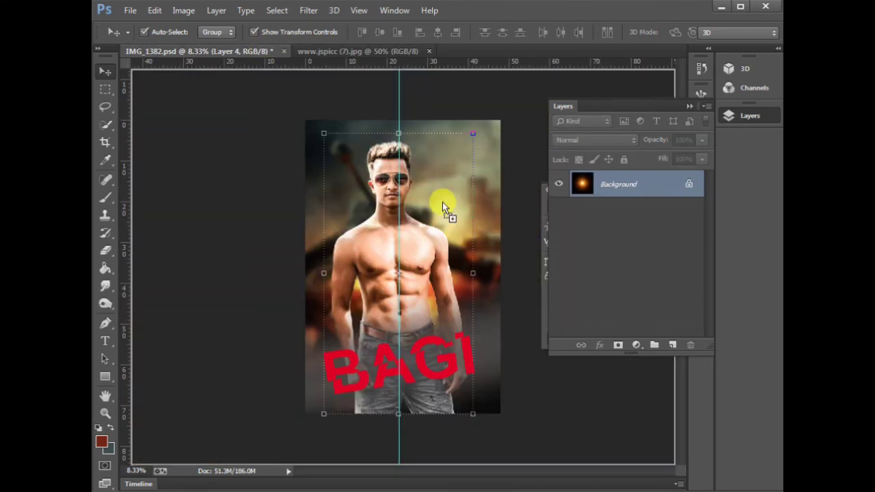
- Add the orange glow image as Layer 7 in Screen mode, scaled up, at 71% opacity
left_click_drag(264, 57, 442, 202)
left_click(573, 141)
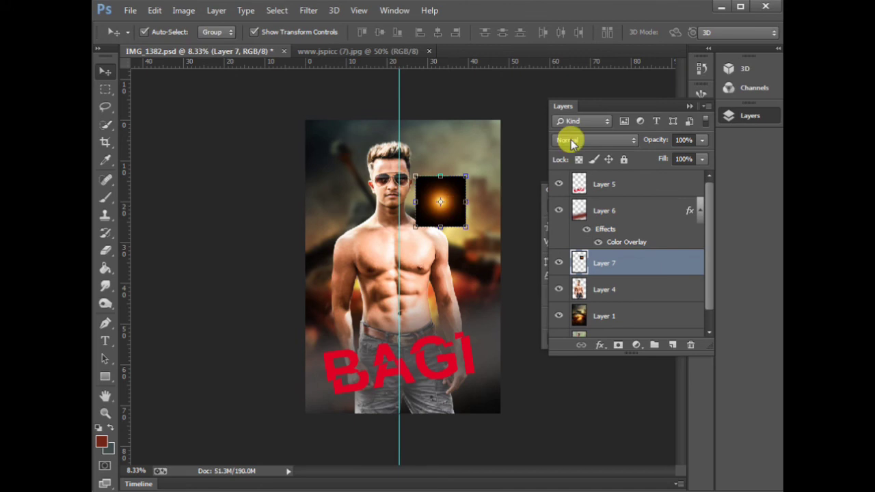
left_click(562, 260)
mouse_move(465, 227)
left_mouse_down()
mouse_move(517, 235)
mouse_move(540, 305)
left_mouse_up()
mouse_move(485, 211)
left_mouse_down()
mouse_move(517, 271)
mouse_move(506, 254)
mouse_move(475, 243)
left_mouse_up()
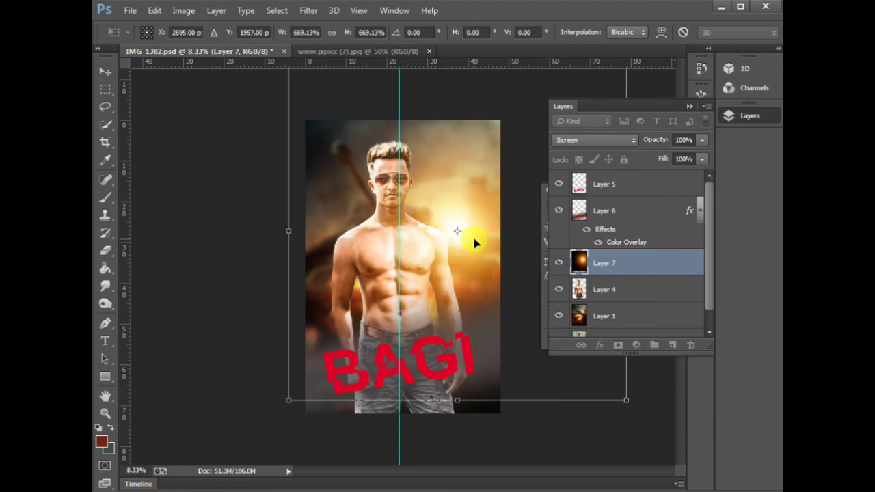
key("Return")
left_click_drag(658, 141, 639, 143)
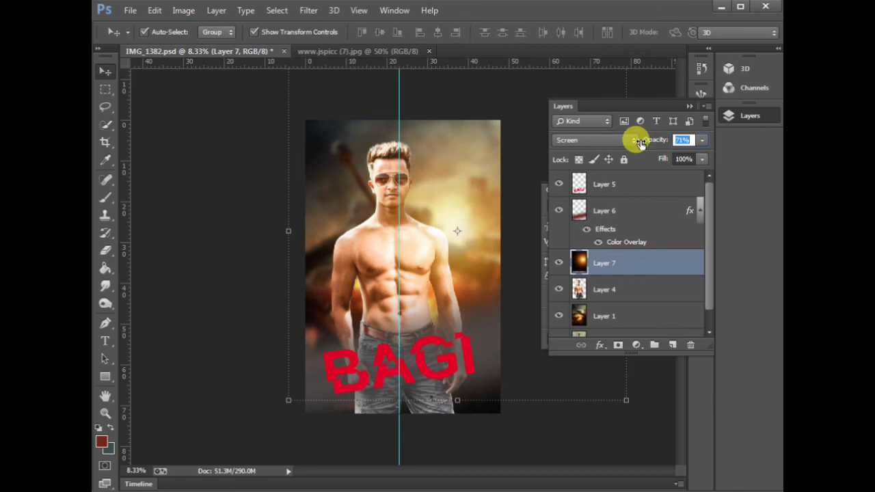
- Move the glow to the man's left, then duplicate it beneath his layer and enlarge the copy
left_click_drag(465, 260, 468, 253)
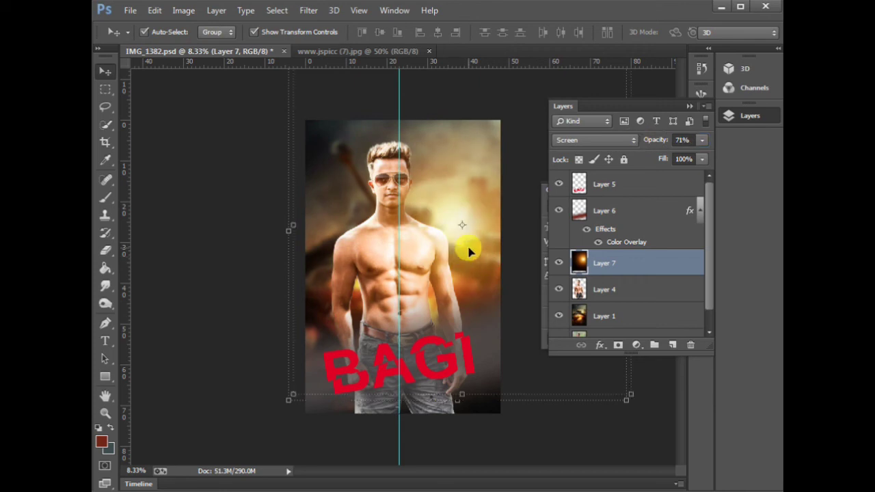
mouse_move(469, 253)
left_mouse_down()
mouse_move(316, 234)
mouse_move(301, 218)
mouse_move(337, 279)
mouse_move(394, 279)
left_mouse_up()
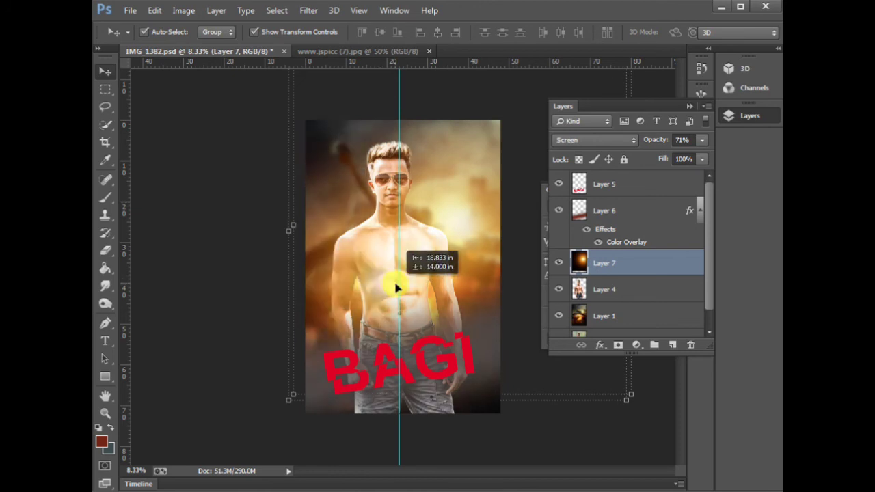
key("ctrl+j")
scroll(580, 268, "down", 2)
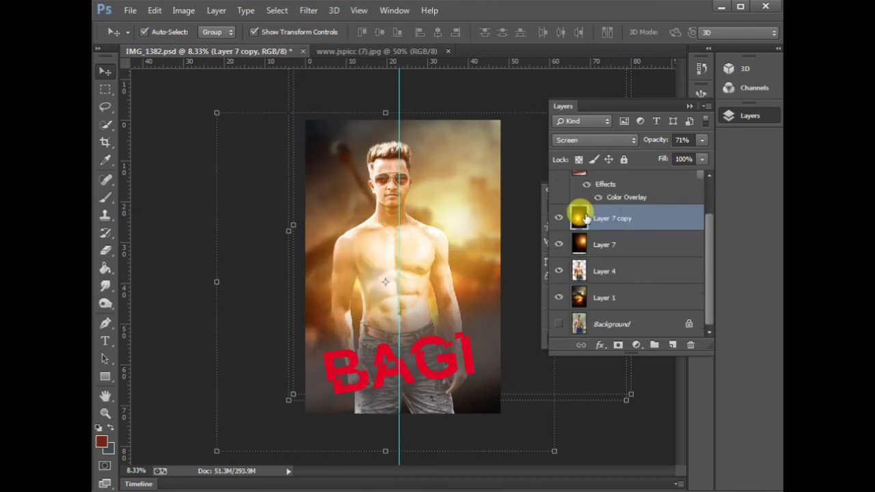
left_click_drag(585, 217, 580, 283)
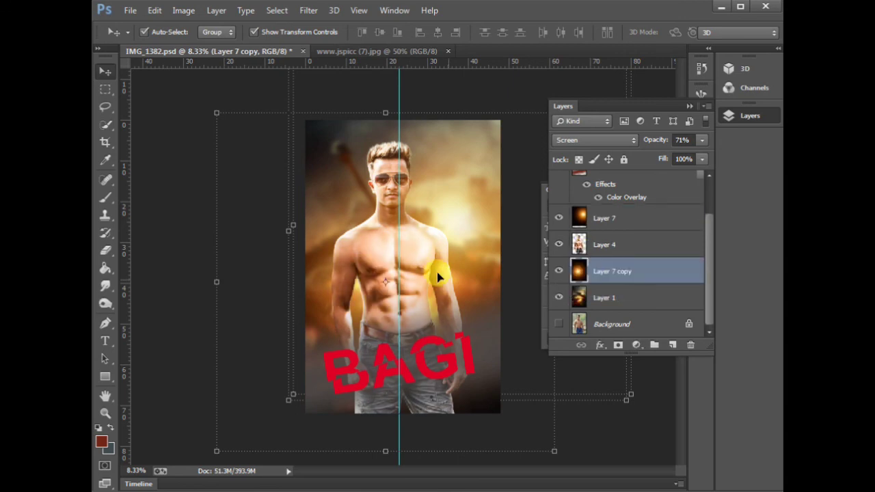
key("ctrl+minus")
left_click_drag(516, 150, 531, 134)
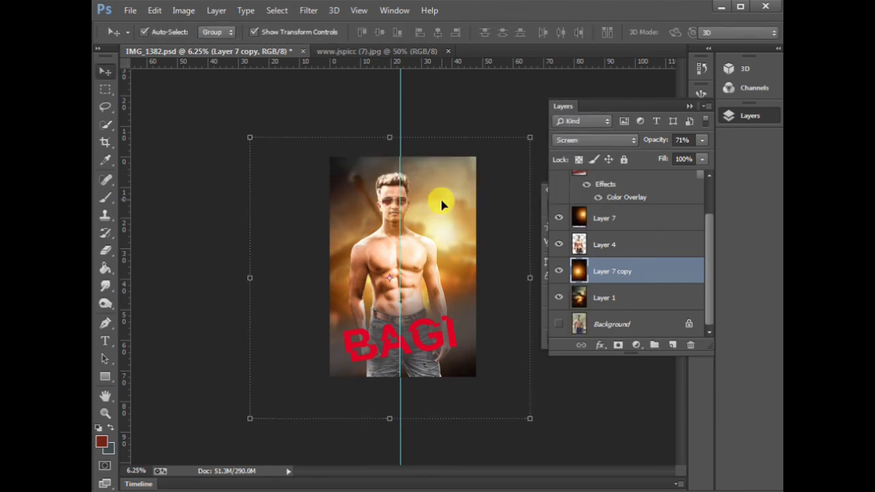
- Crop away the glow pixels overflowing the canvas and zoom in on the BAGI title
key("c")
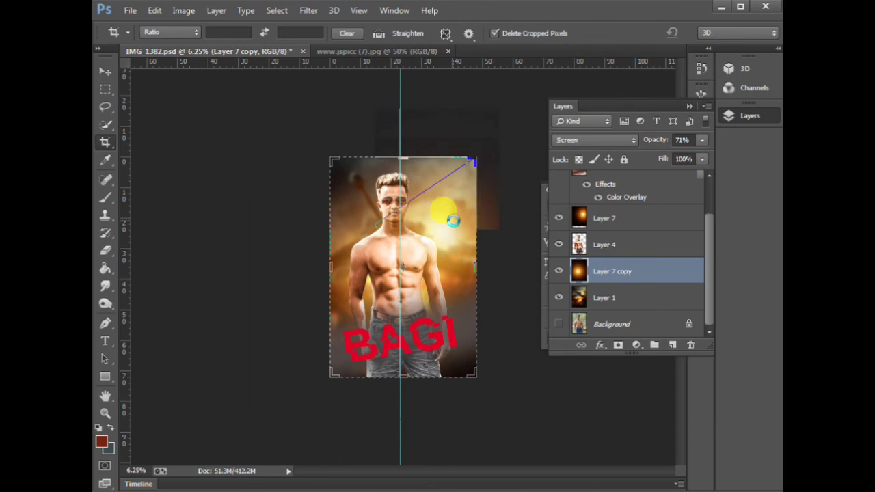
key("Return")
key("v")
key("ctrl+0")
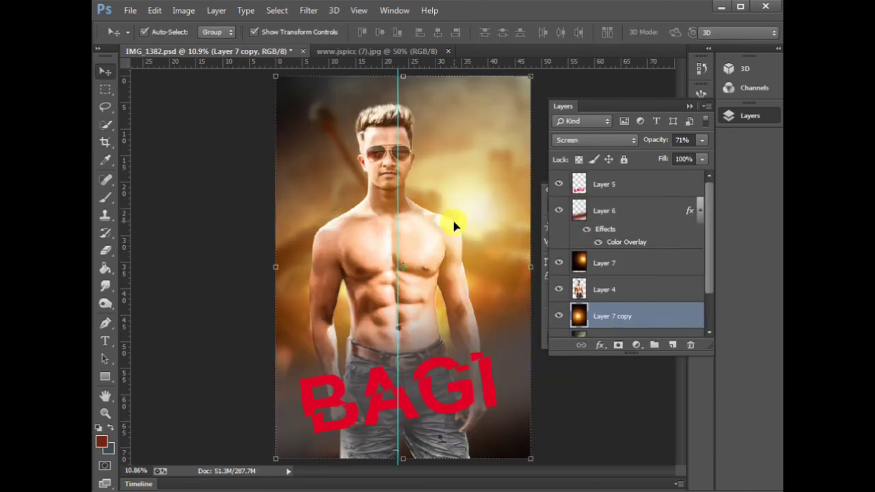
mouse_move(186, 314)
left_mouse_down()
mouse_move(570, 438)
mouse_move(434, 367)
left_mouse_up()
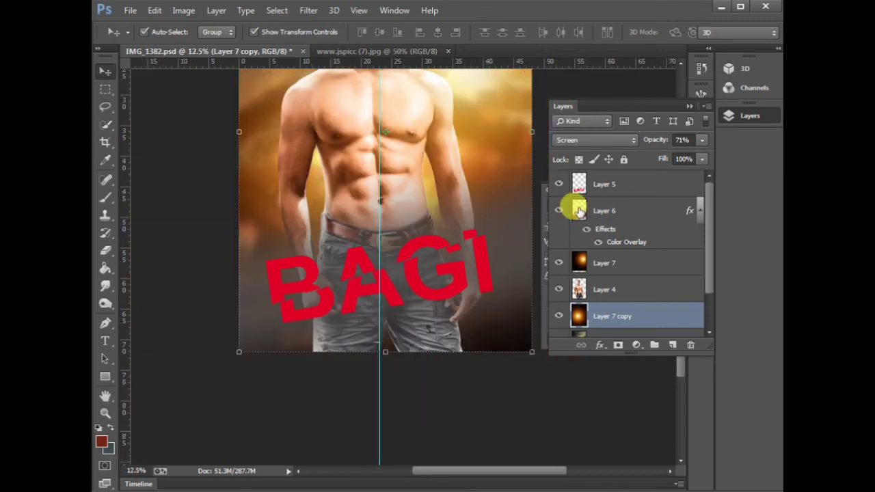
- Add a new layer above Layer 6 and set up a 700 px brush from the 27 px preset
left_click(573, 206)
left_click(676, 344)
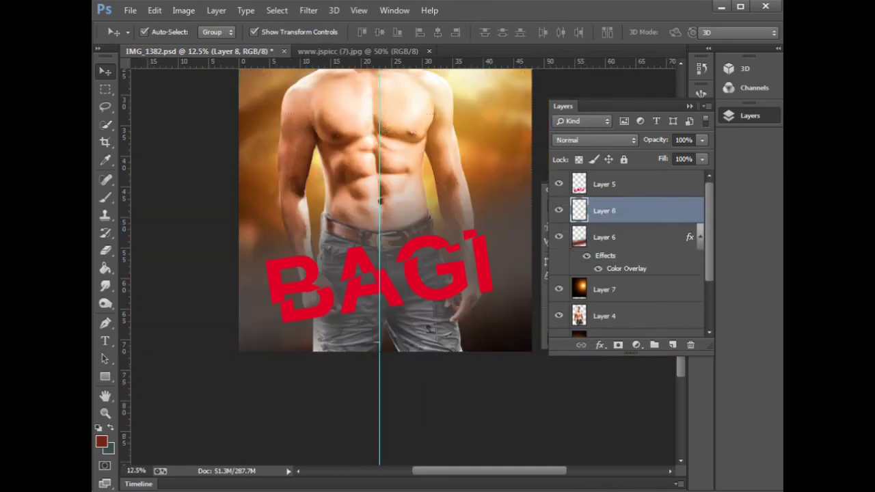
key("b")
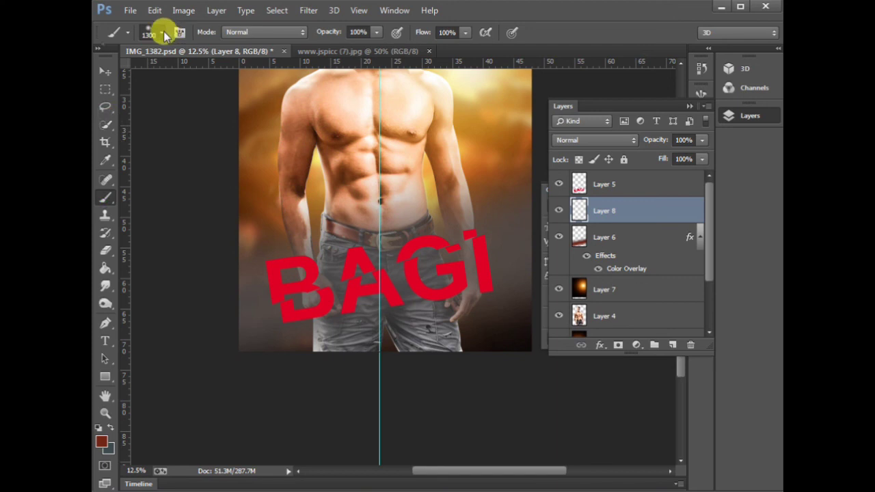
left_click(163, 31)
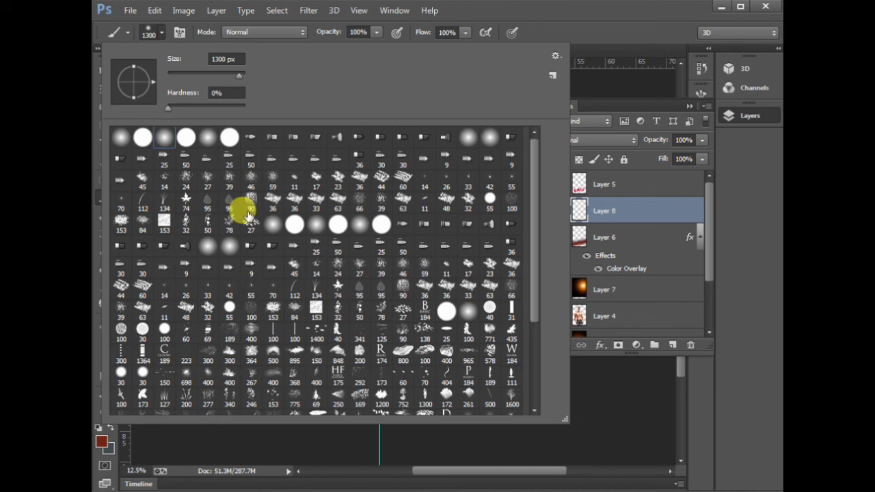
double_click(205, 177)
key("bracketright")
key("bracketright")
key("bracketright")
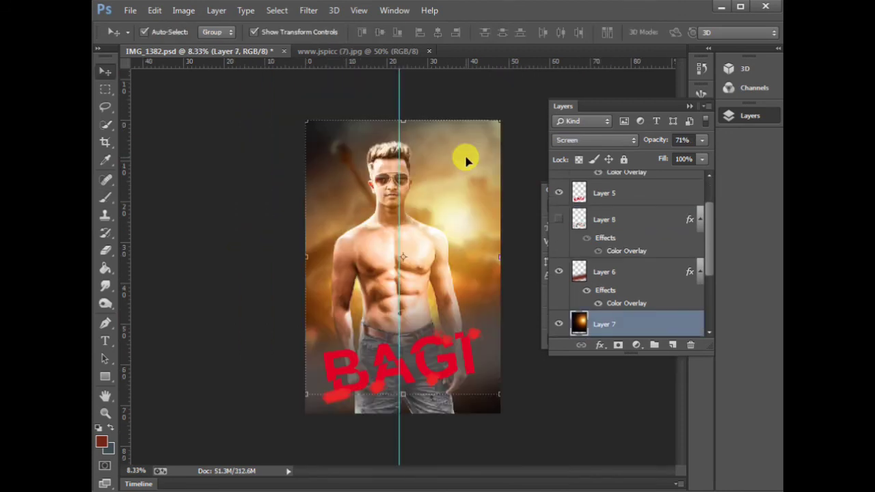
left_click_drag(464, 159, 465, 158)
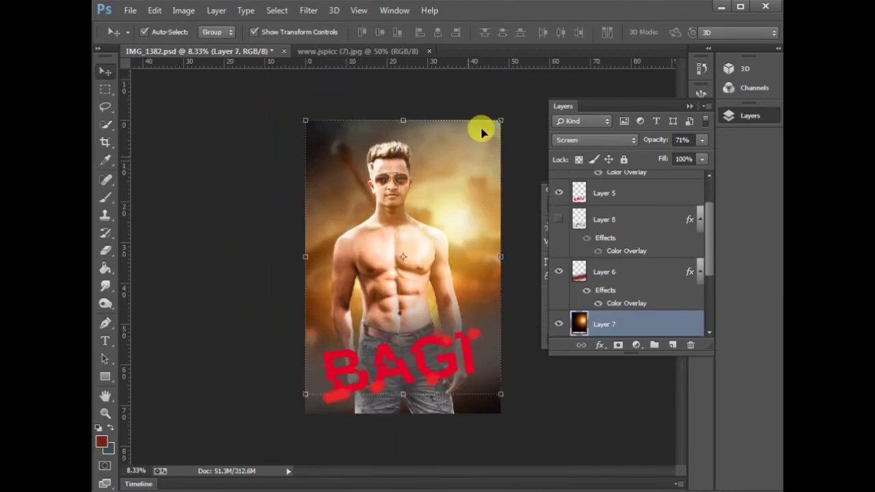
- Delete empty Layer 8 and merge Layer 6 down through Layer 1 into one layer
left_click_drag(585, 218, 690, 344)
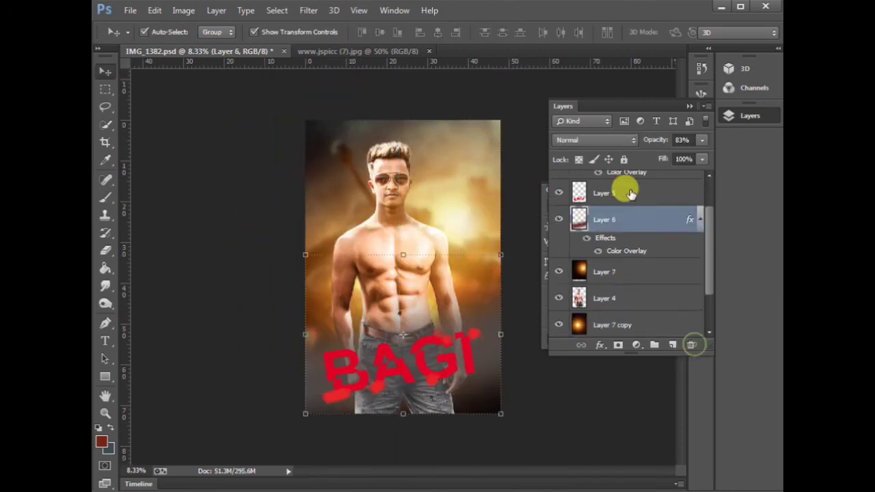
scroll(629, 235, "up", 2)
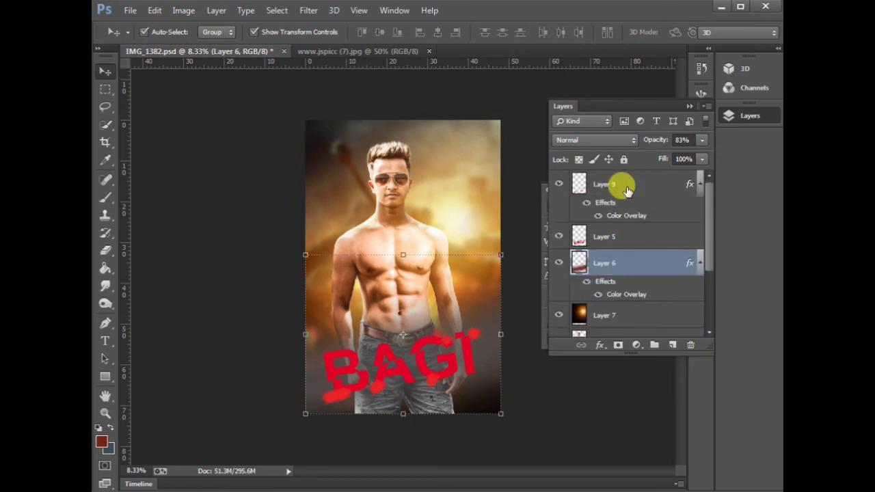
left_click(625, 185)
left_click(625, 237, "ctrl")
left_click(621, 264, "ctrl")
scroll(622, 280, "down", 2)
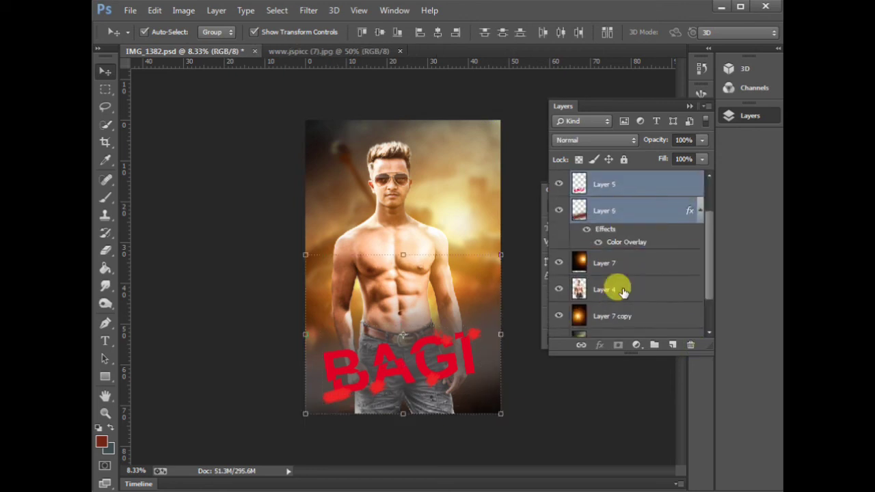
left_click(621, 290, "shift")
left_click(617, 316, "shift")
scroll(614, 300, "down", 2)
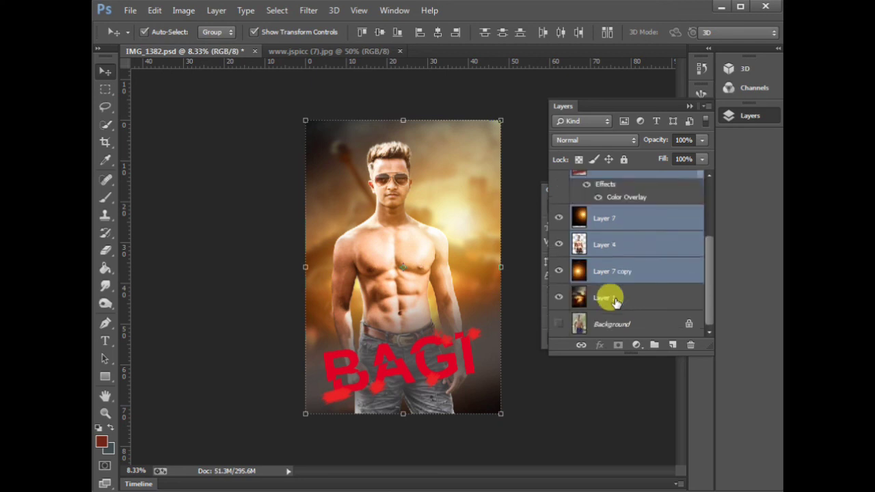
left_click(615, 300, "shift")
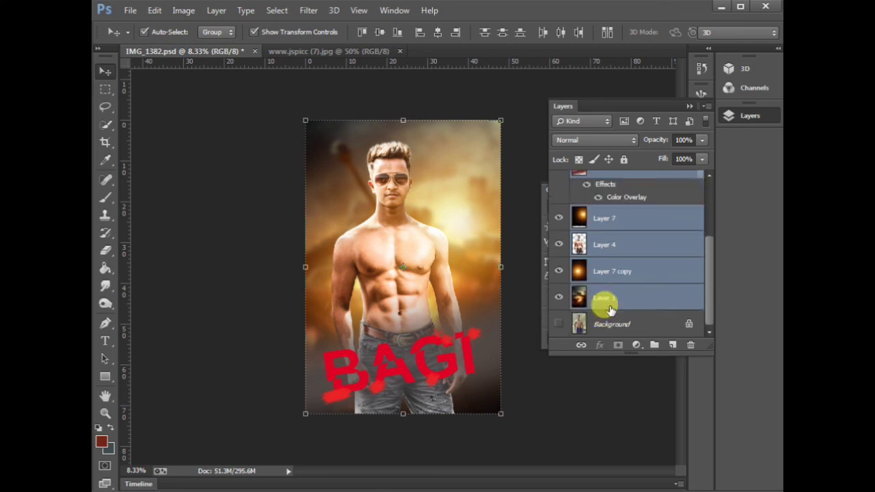
left_click_drag(610, 309, 608, 295)
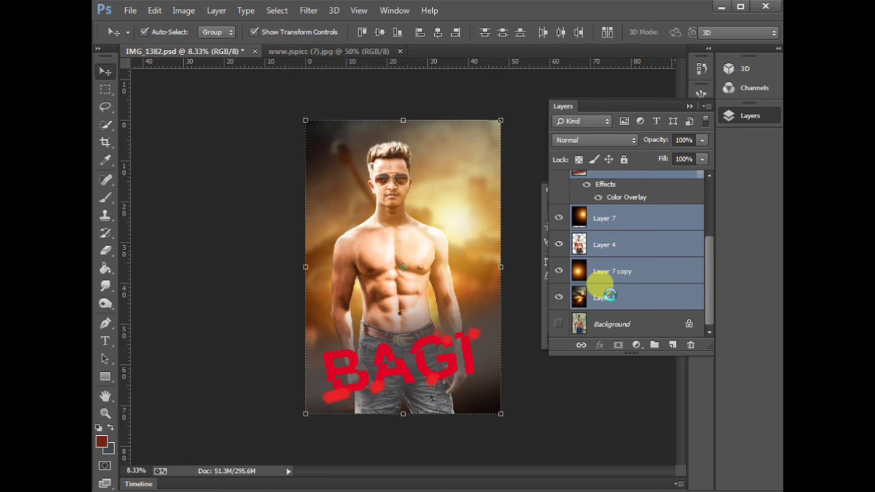
key("ctrl+e")
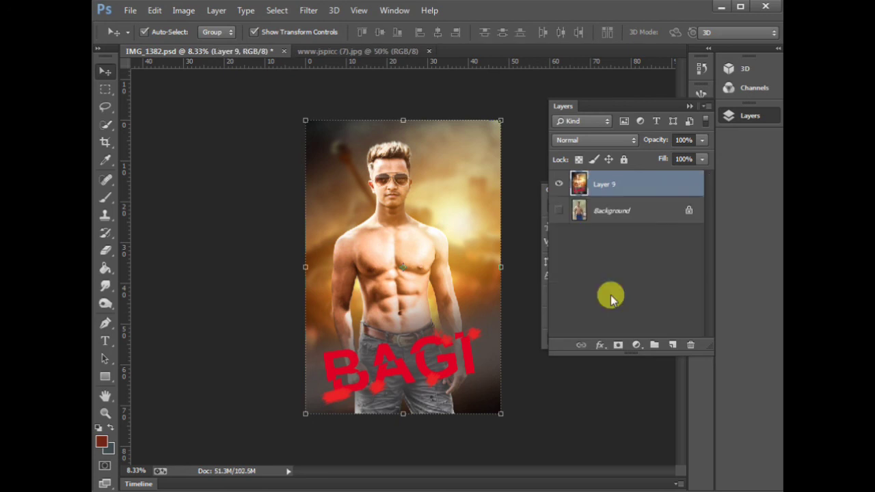
- Make the Background layer visible again and select the merged Layer 9
left_click(557, 211)
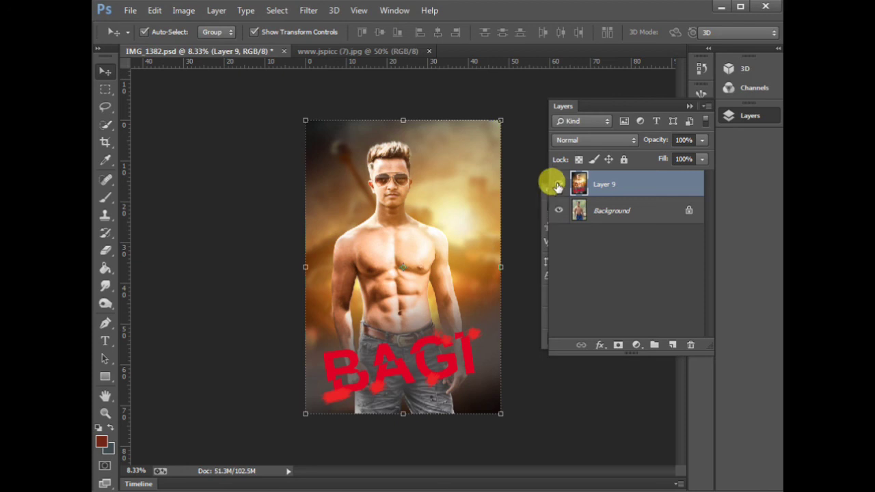
left_click(598, 185)
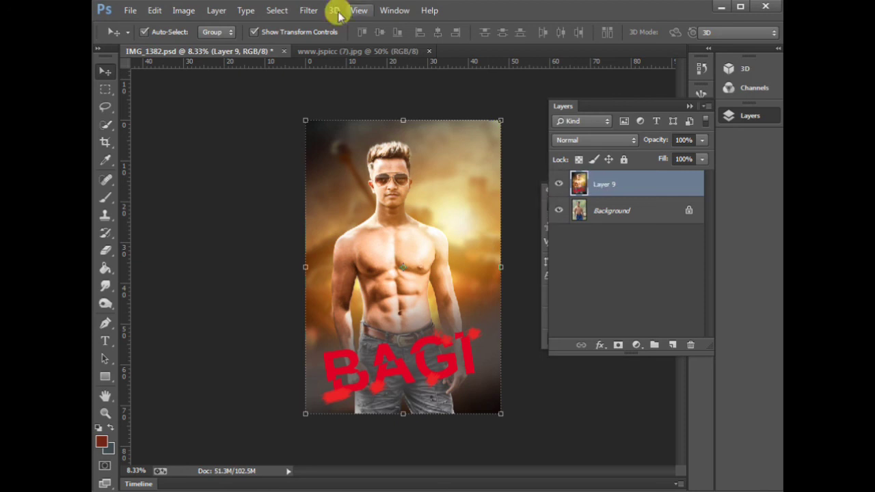
left_click(308, 10)
- Apply a Camera Raw Highlight Priority post-crop vignette of -26 to merged Layer 9
left_click(328, 67)
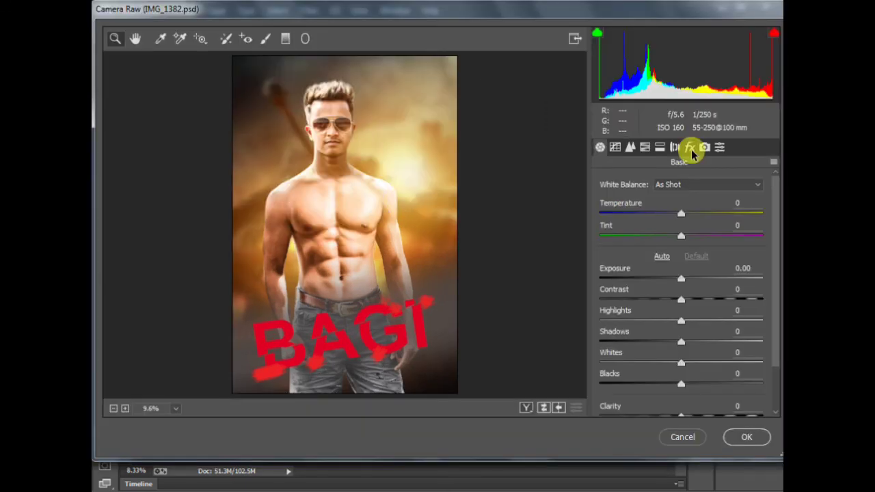
left_click(690, 148)
left_click_drag(680, 373, 660, 373)
left_click(757, 443)
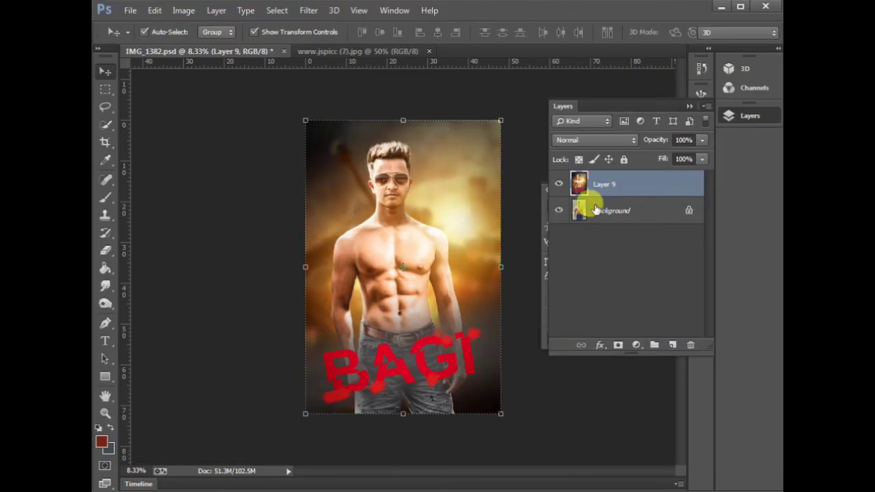
key("ctrl+0")
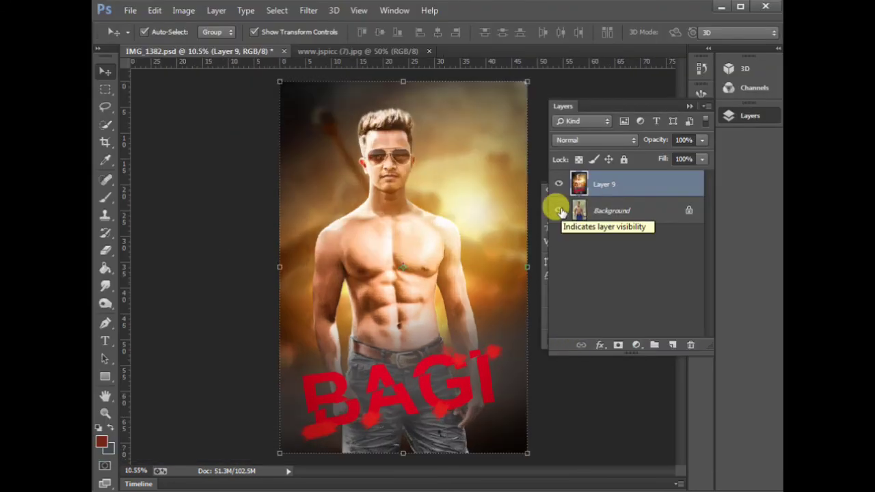